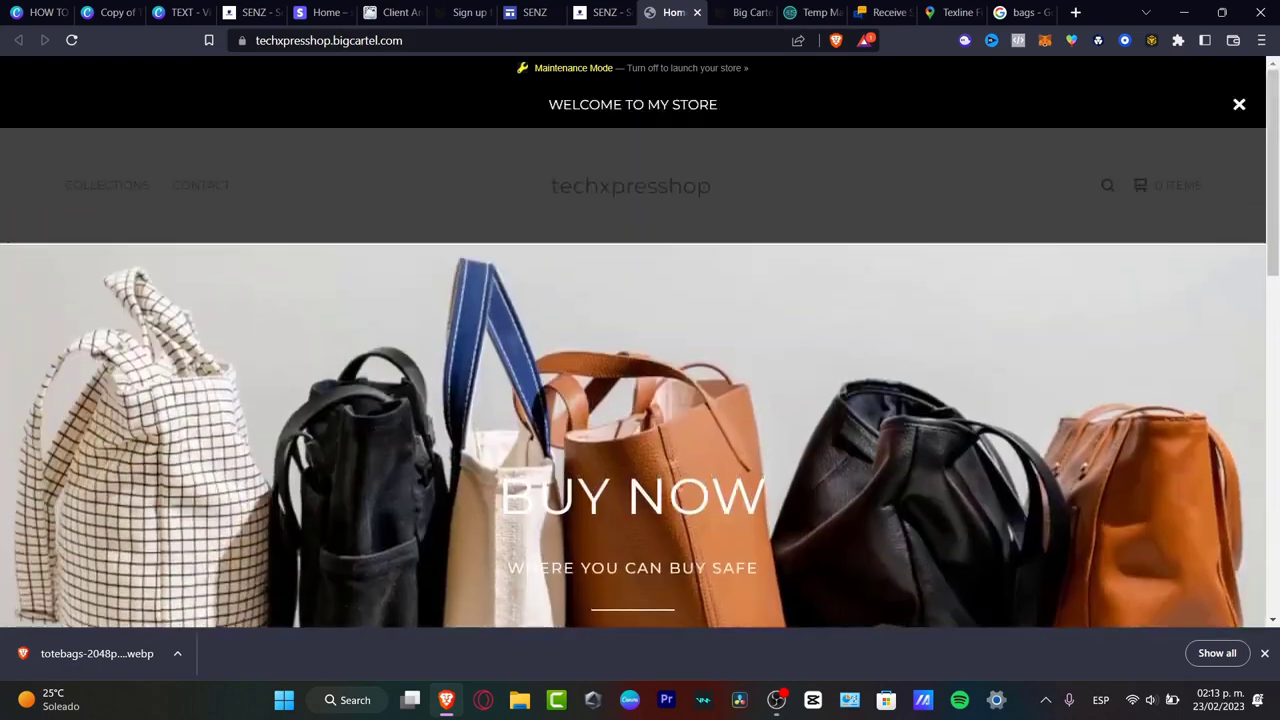
# Compare the techxpresshop Big Cartel storefront with the SENZ Google Sites product page
pyautogui.scroll(-8, 632, 300)
pyautogui.scroll(10, 632, 300)
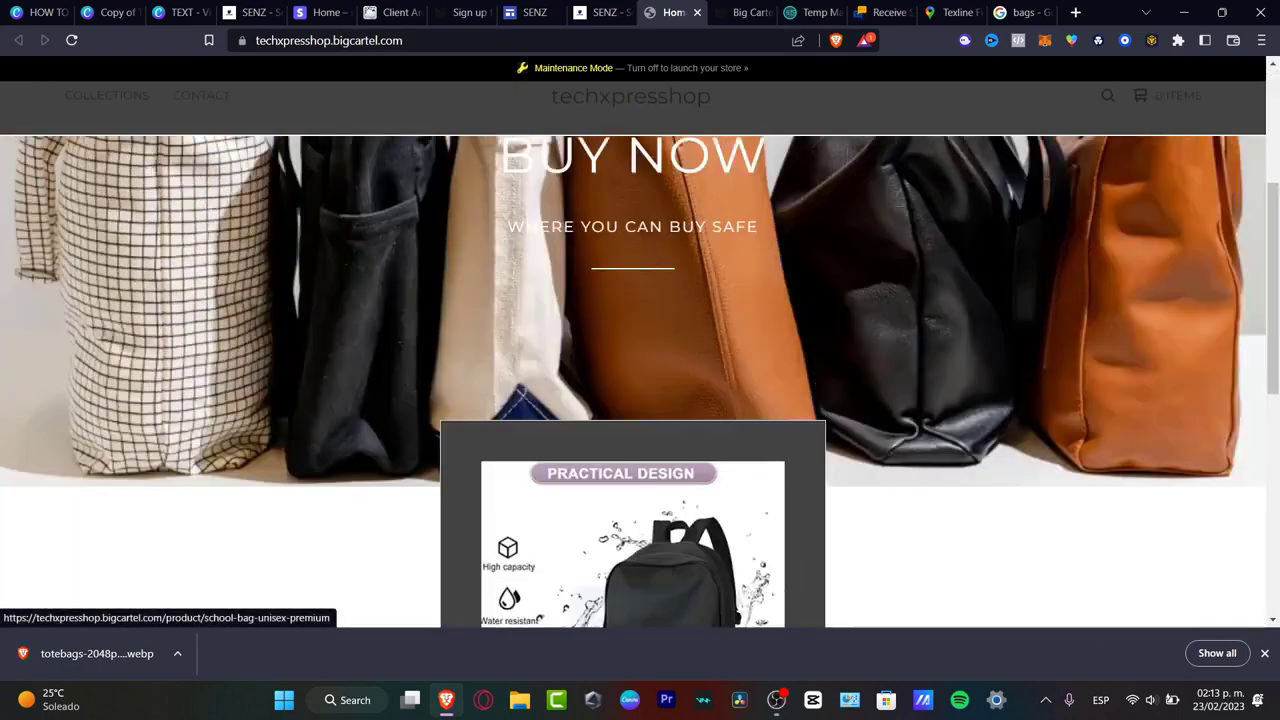
pyautogui.click(604, 12)
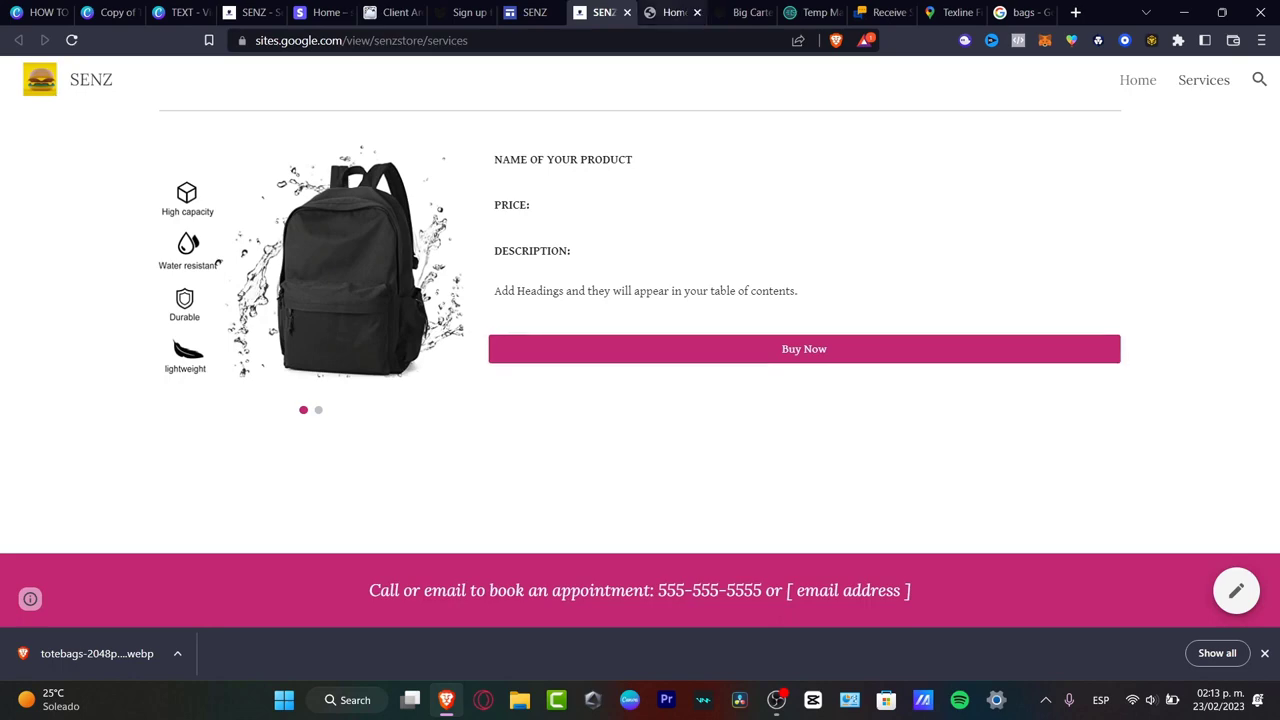
pyautogui.click(670, 12)
pyautogui.scroll(-8, 640, 400)
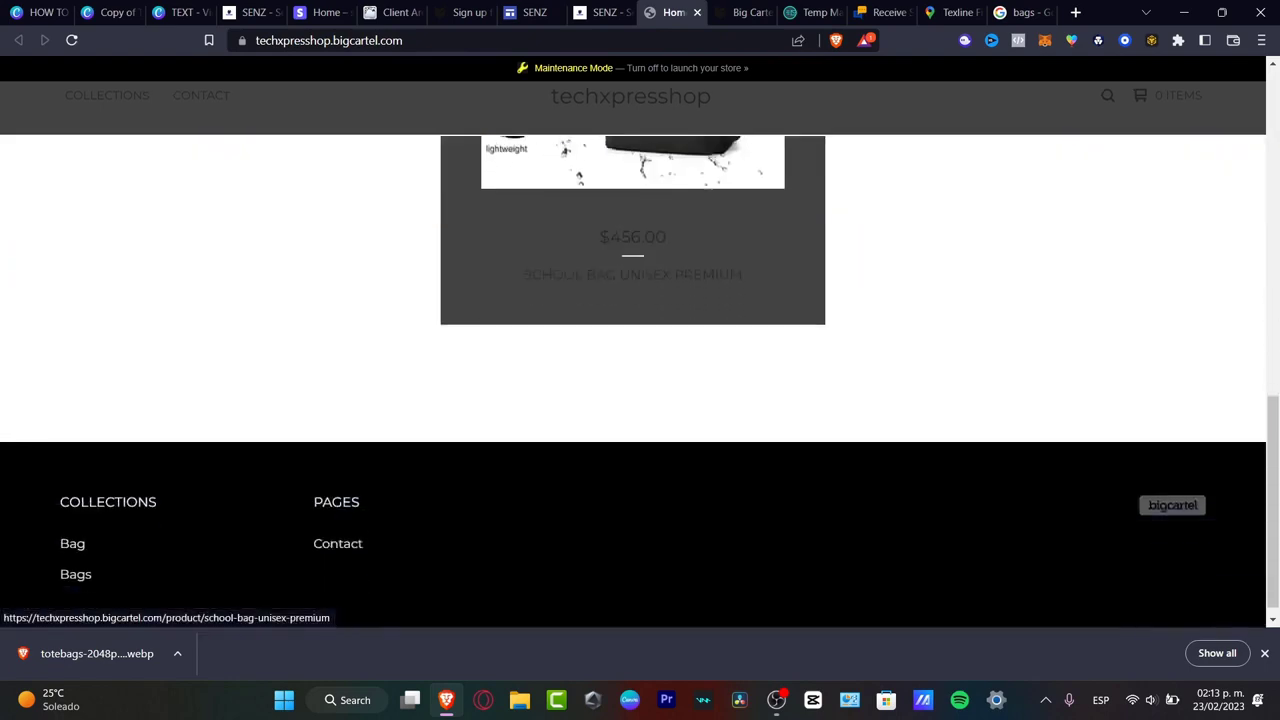
pyautogui.scroll(8, 640, 400)
pyautogui.click(603, 12)
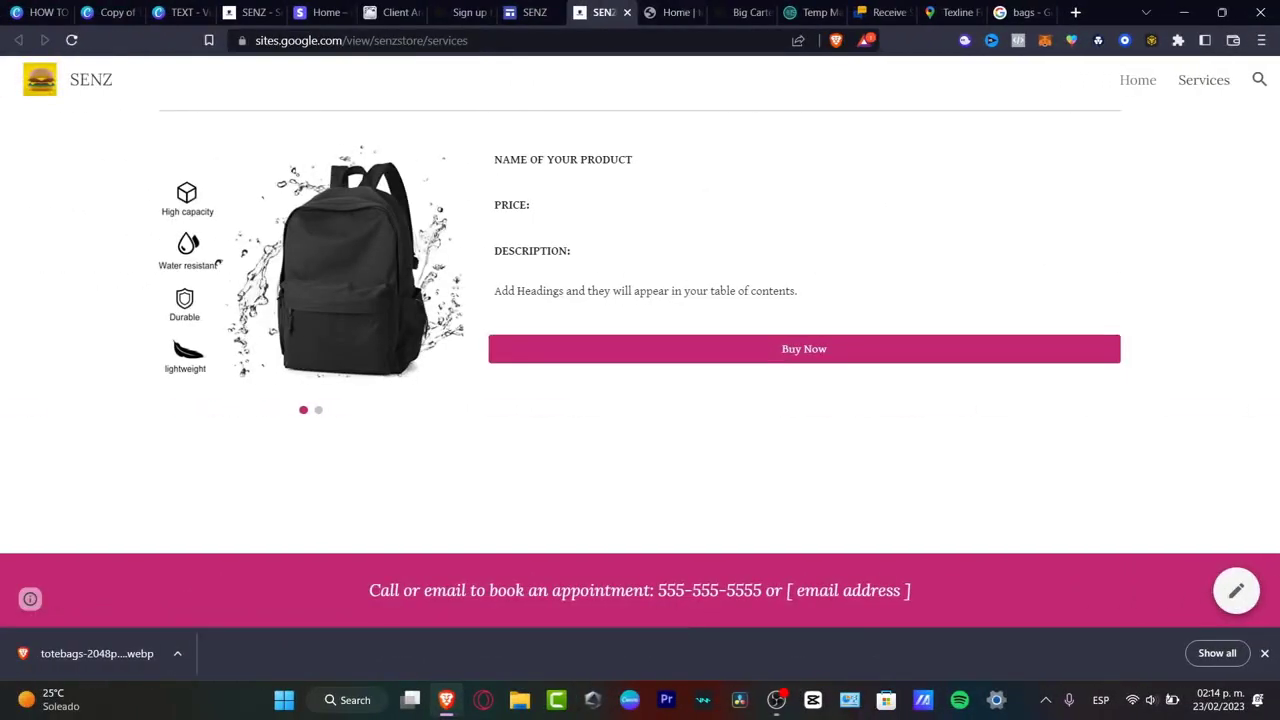
# Return to the Google Sites home and create a new site from the Dog Walker template in the template gallery
pyautogui.click(535, 12)
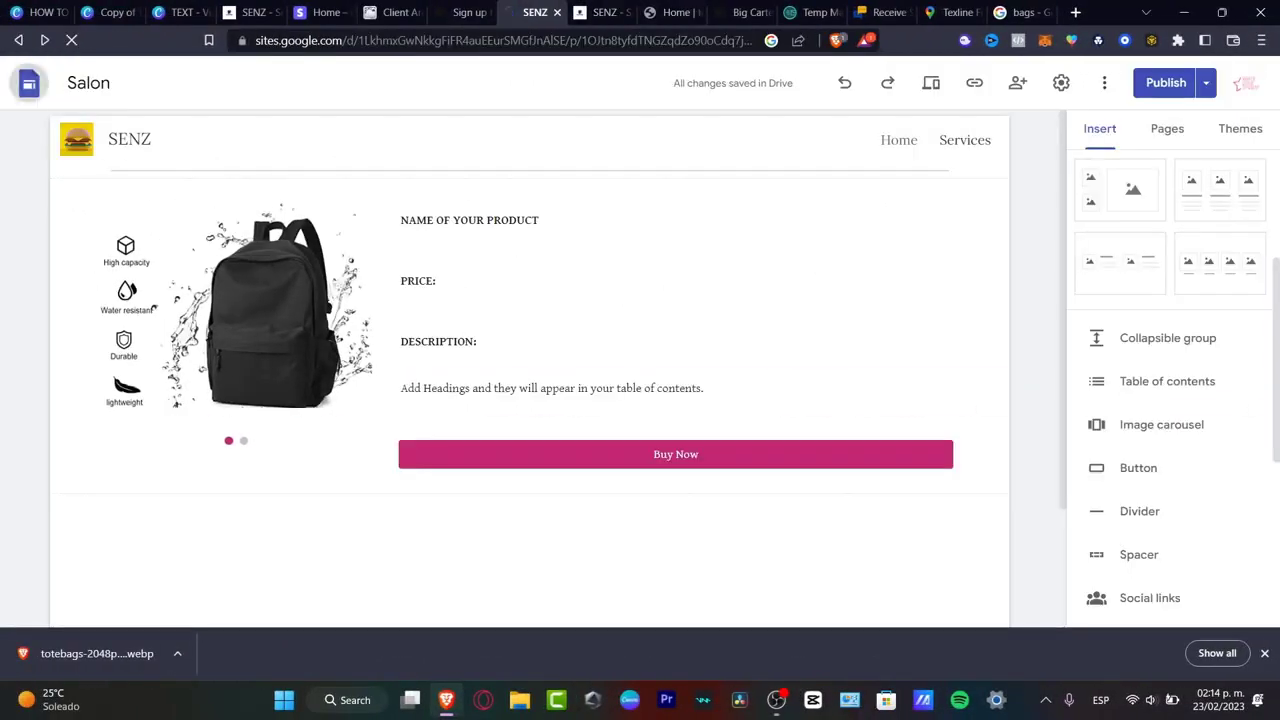
pyautogui.click(28, 83)
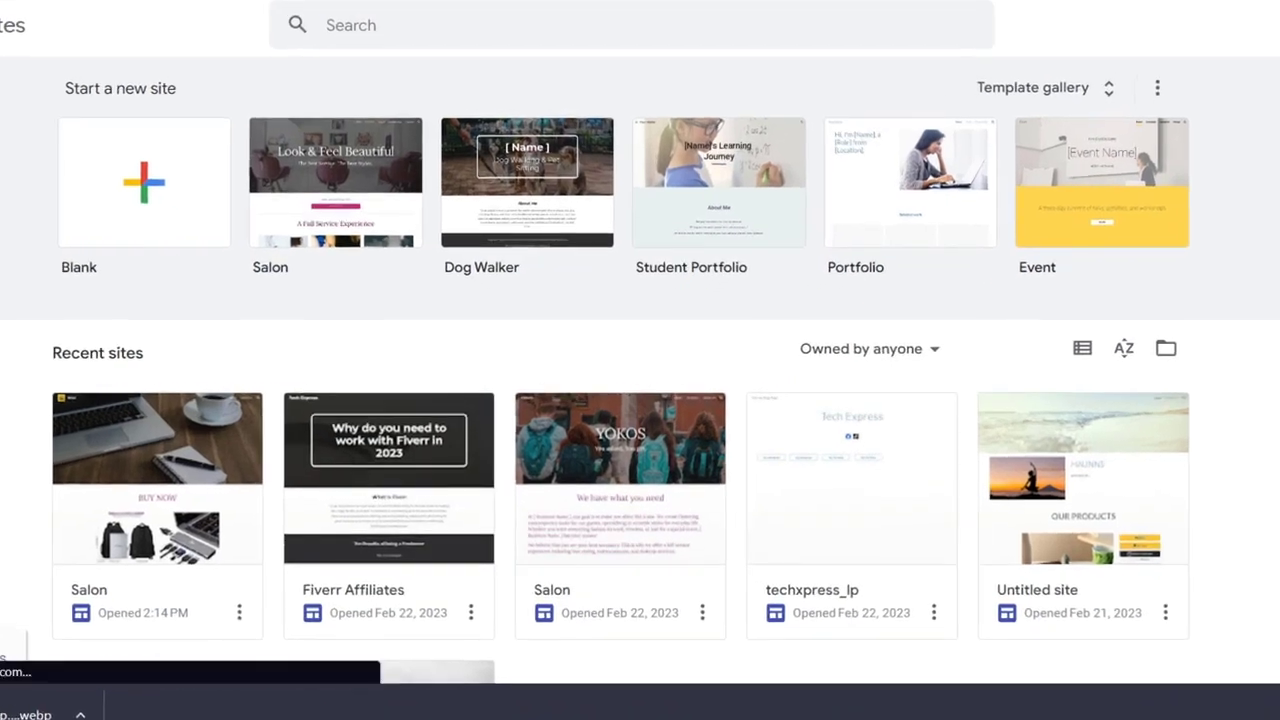
pyautogui.click(1040, 87)
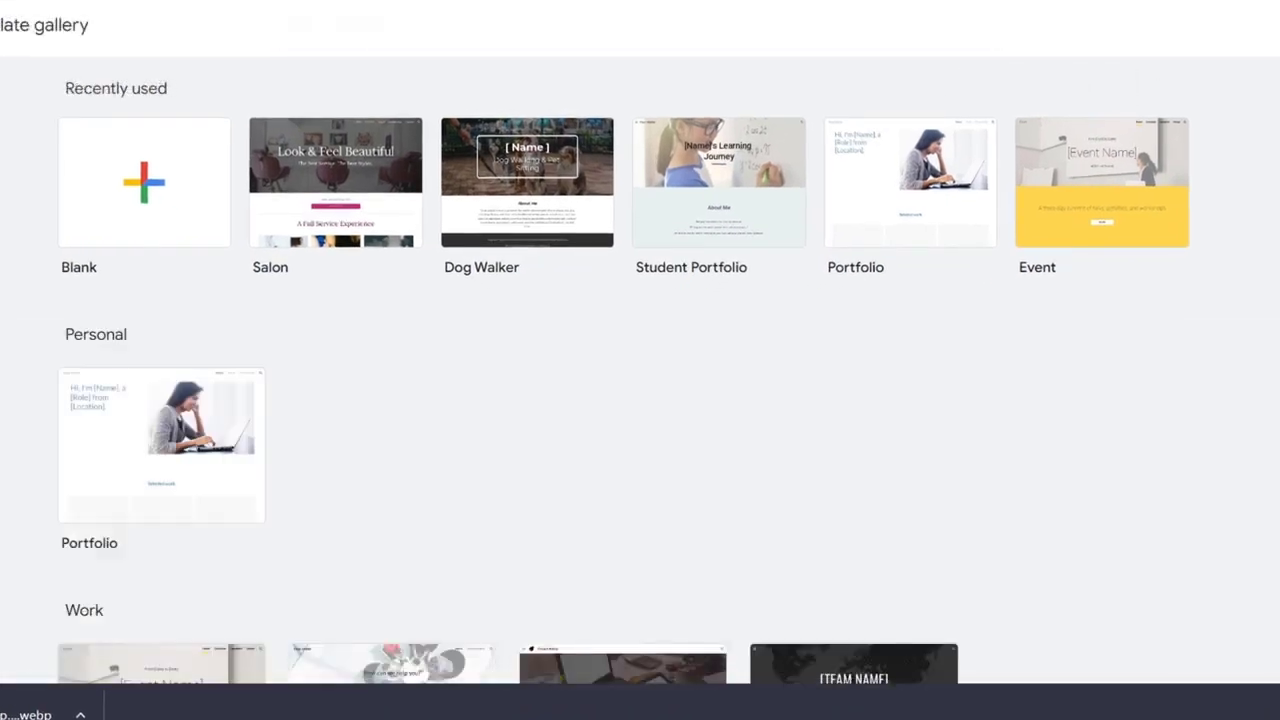
pyautogui.scroll(-3, 640, 370)
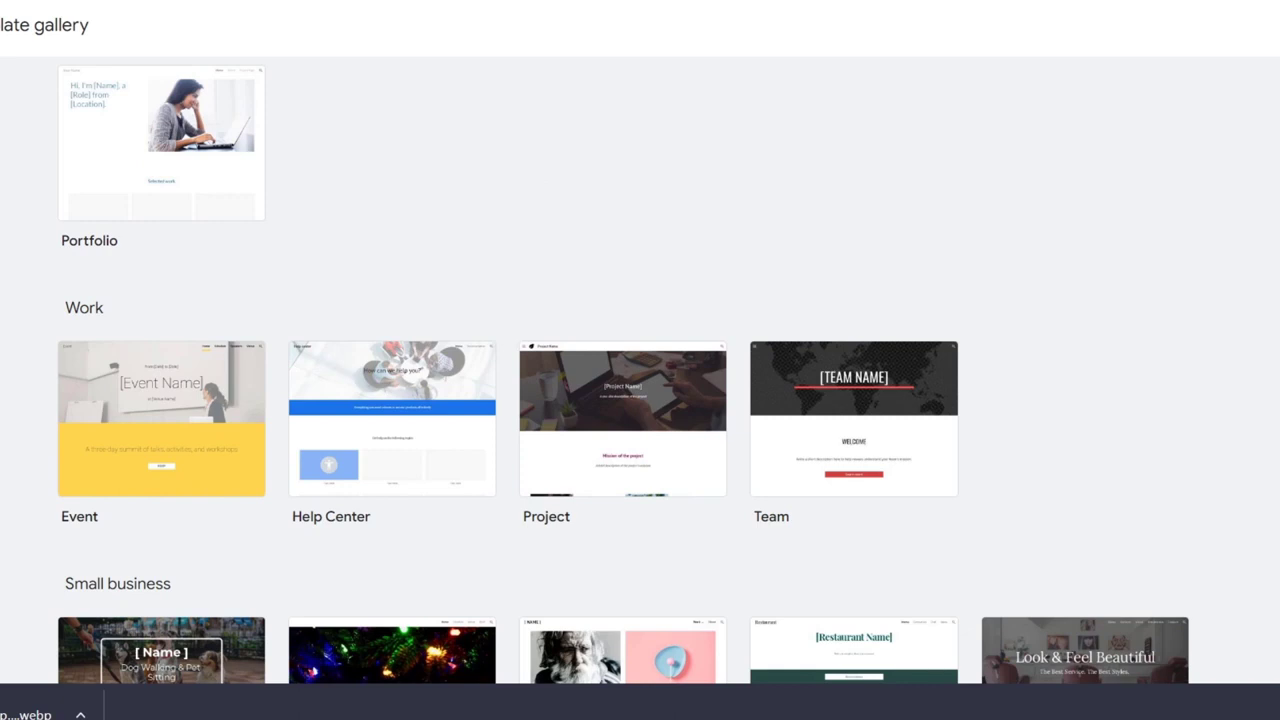
pyautogui.scroll(-3, 640, 370)
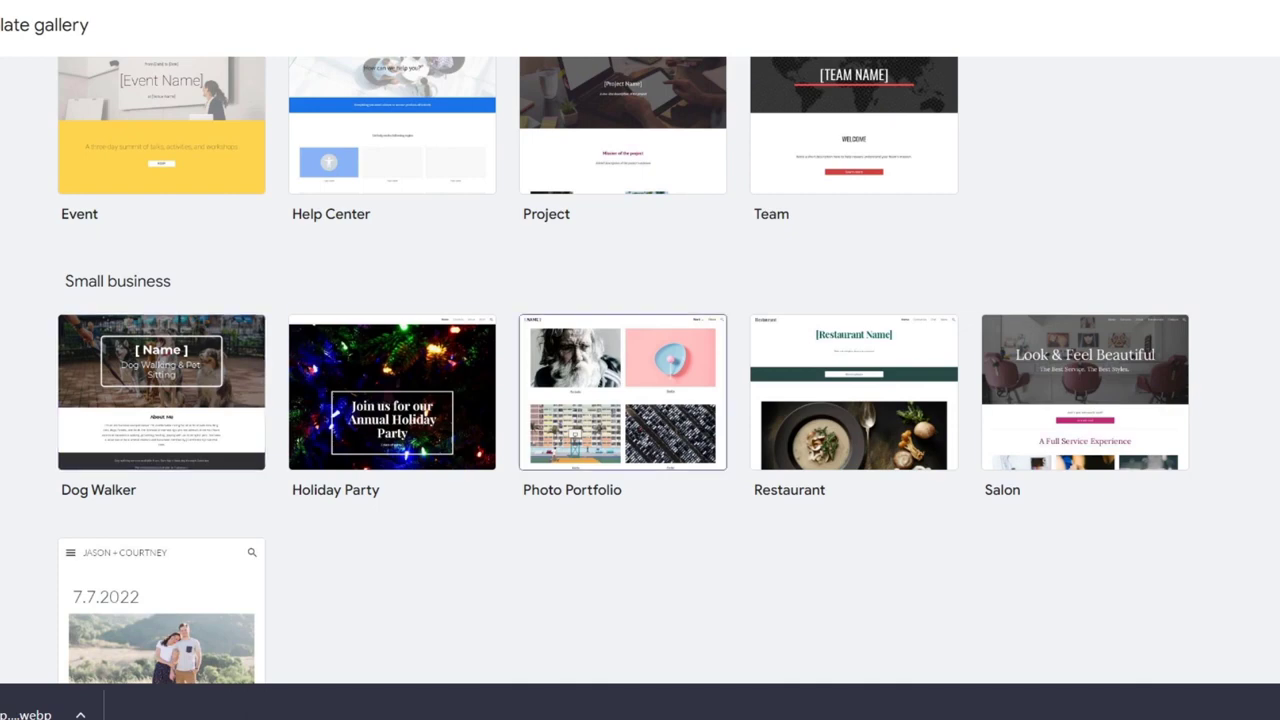
pyautogui.scroll(-3, 640, 370)
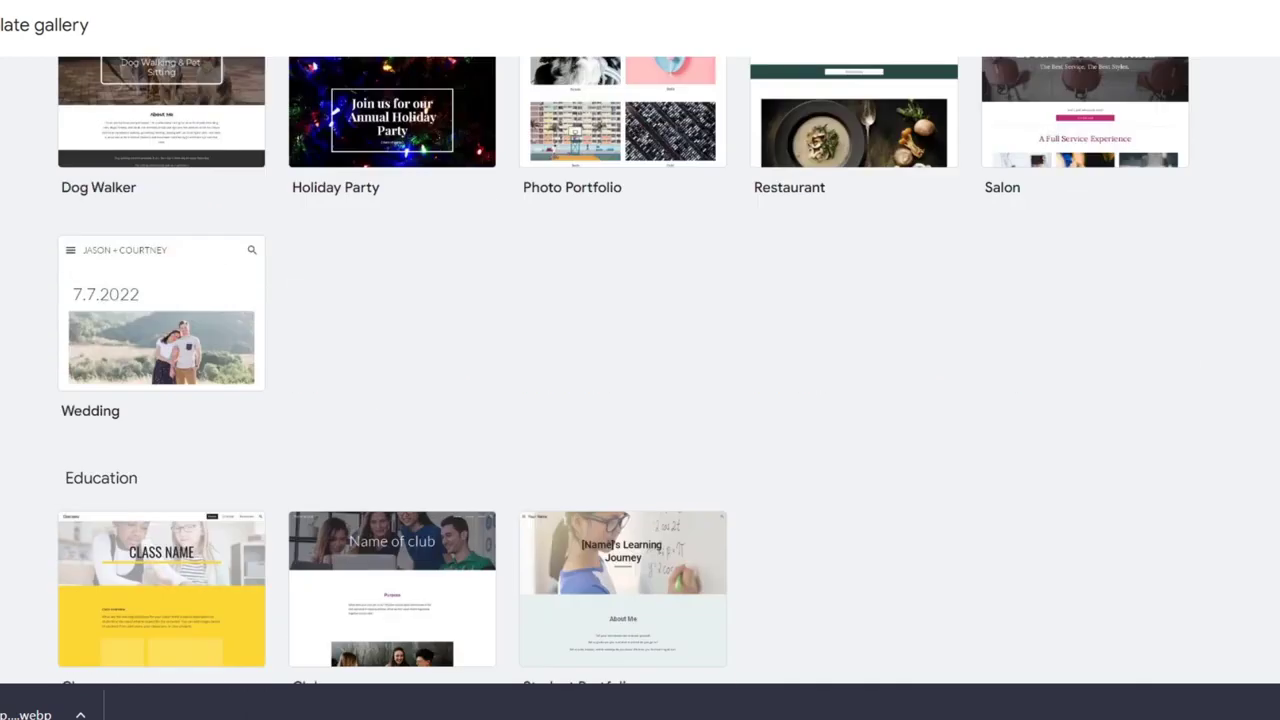
pyautogui.scroll(3, 640, 370)
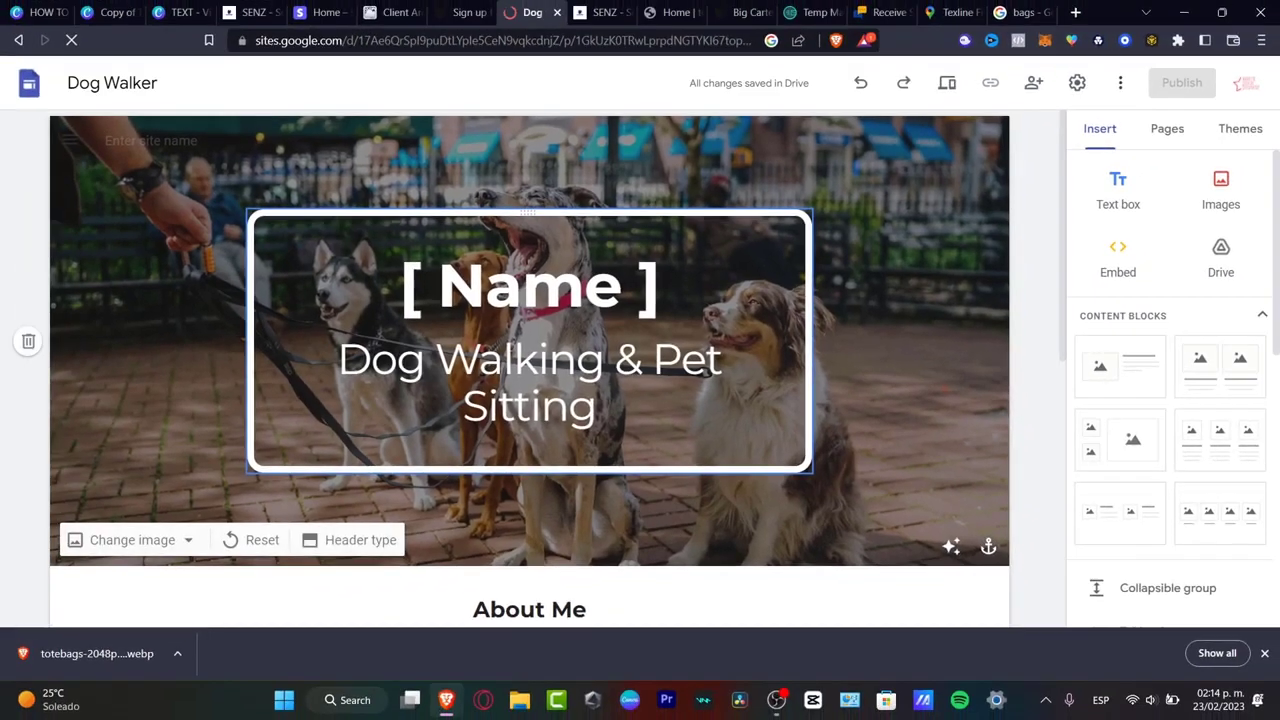
# Review the Dog Walker site's home page content, its page list and the available themes
pyautogui.click(529, 400)
pyautogui.scroll(-5, 529, 400)
pyautogui.scroll(5, 529, 400)
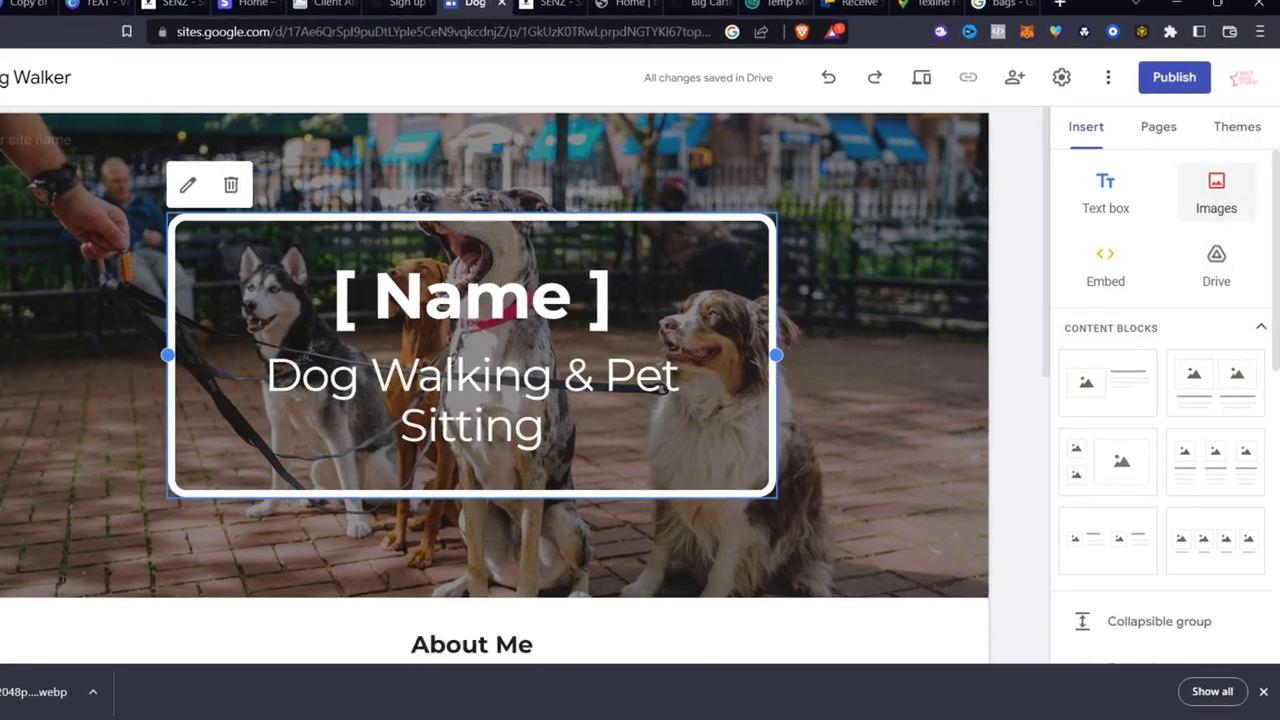
pyautogui.click(1167, 128)
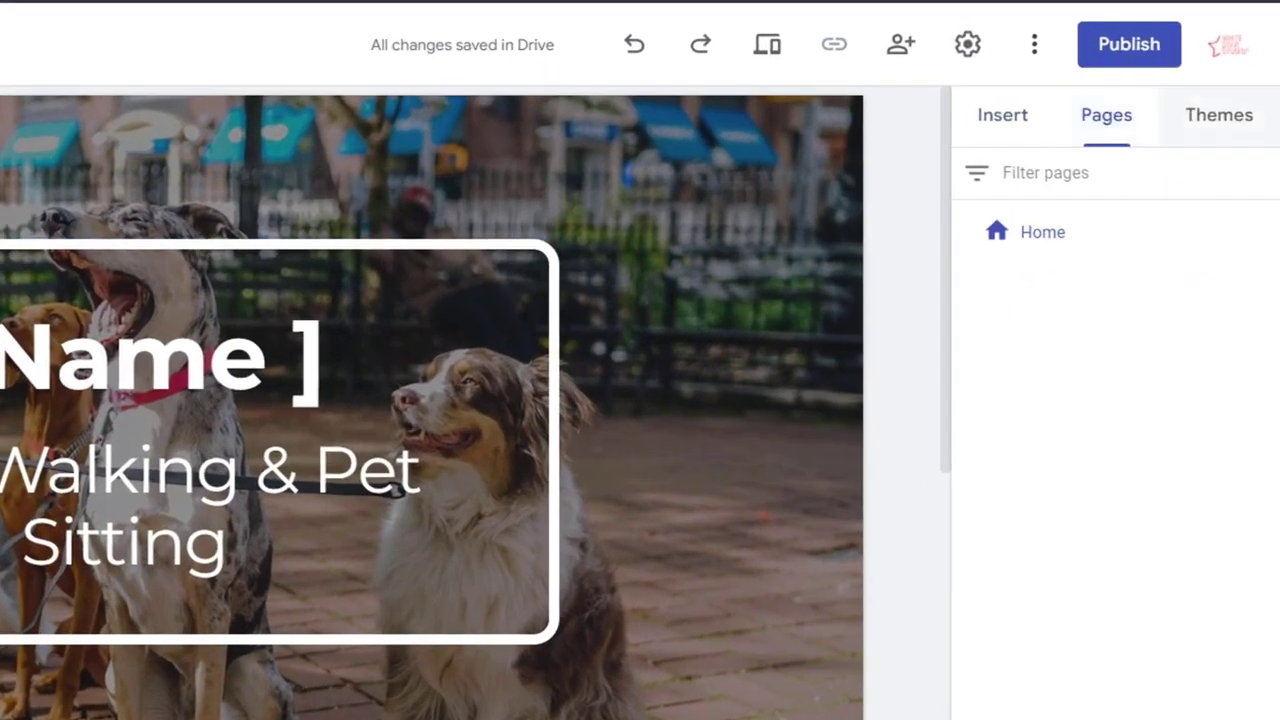
pyautogui.click(1218, 115)
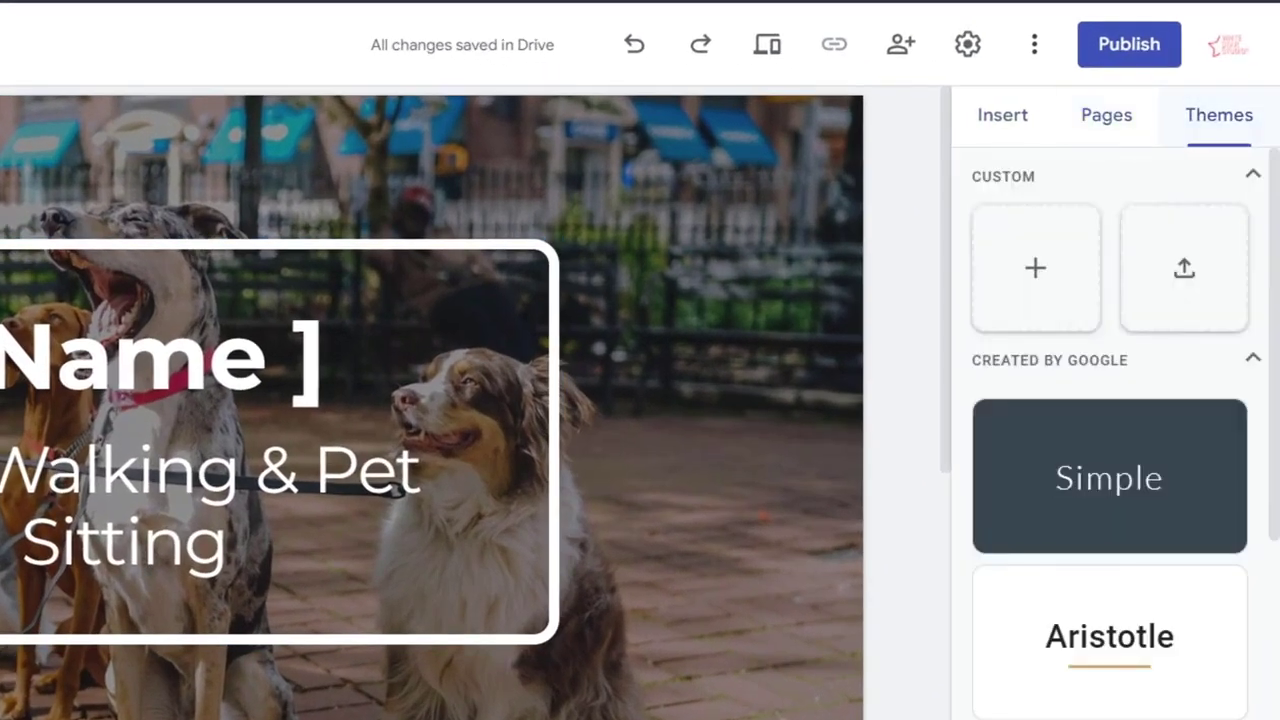
# Add a new page named "Product 1" to the site
pyautogui.click(1106, 115)
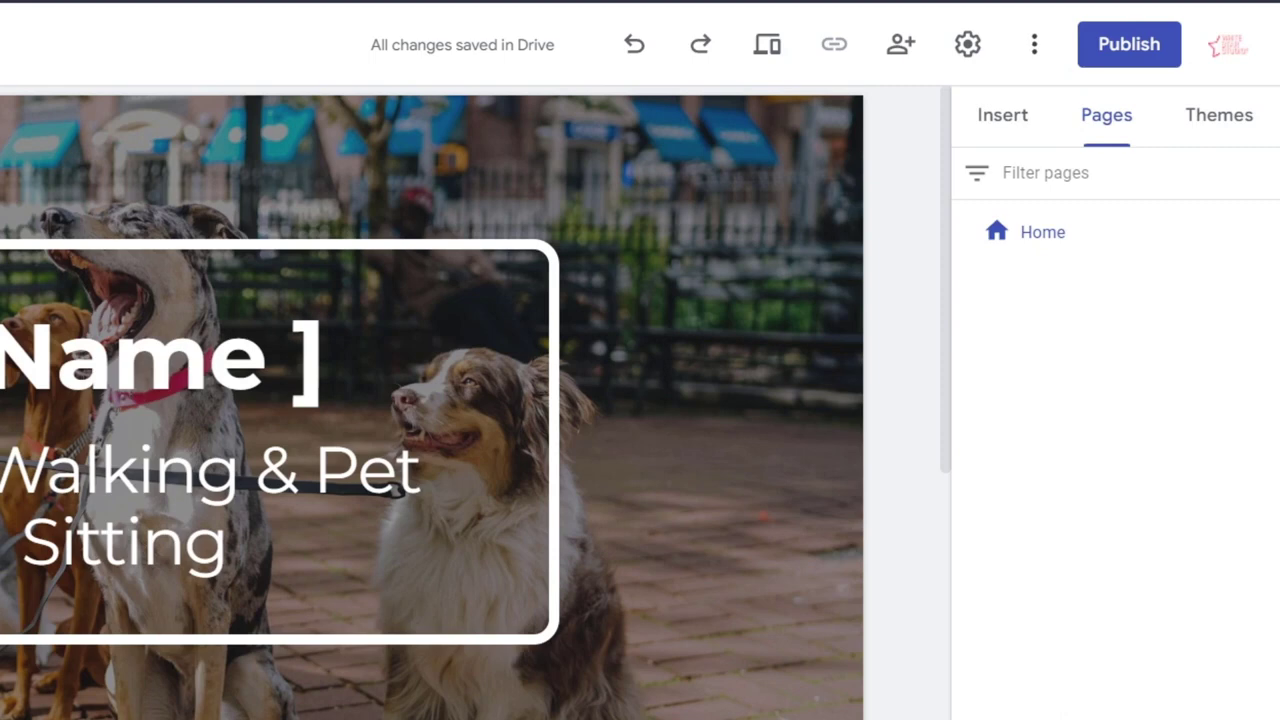
pyautogui.click(1114, 614)
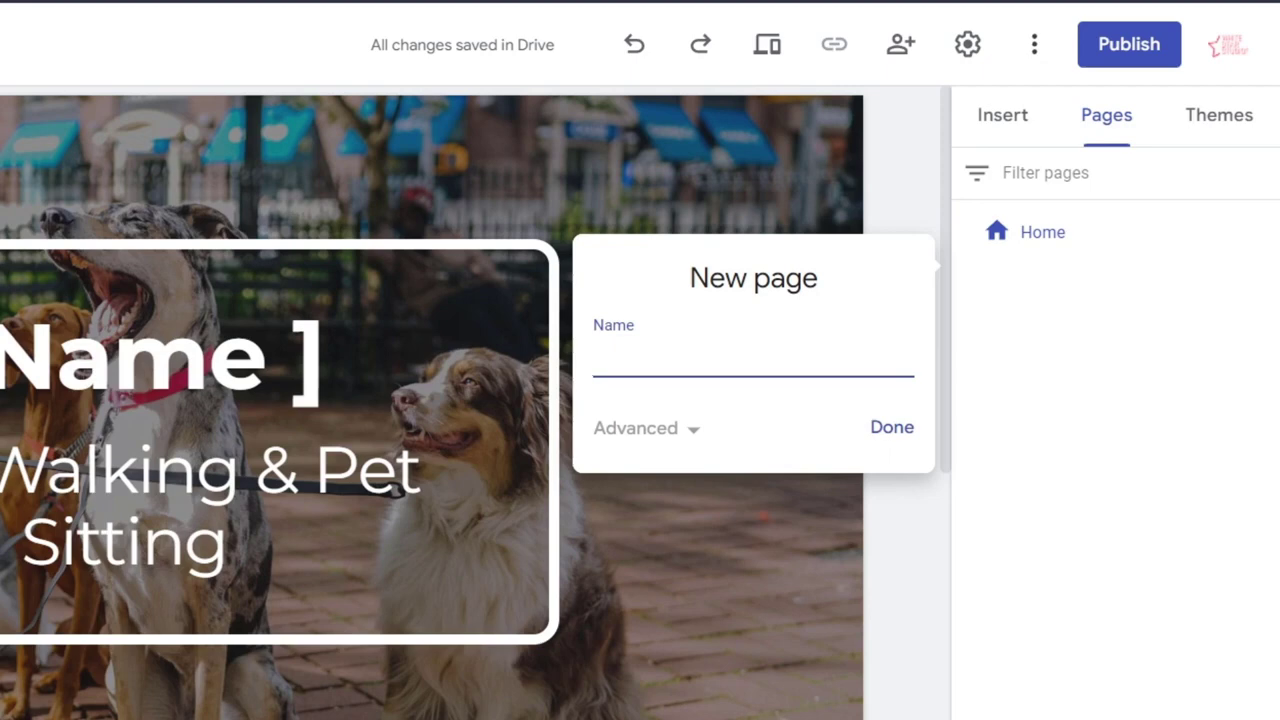
pyautogui.write('O')
pyautogui.press('BackSpace')
pyautogui.write('Prdo')
pyautogui.press('BackSpace')
pyautogui.press('BackSpace')
pyautogui.write('oduct 1')
pyautogui.press('Return')
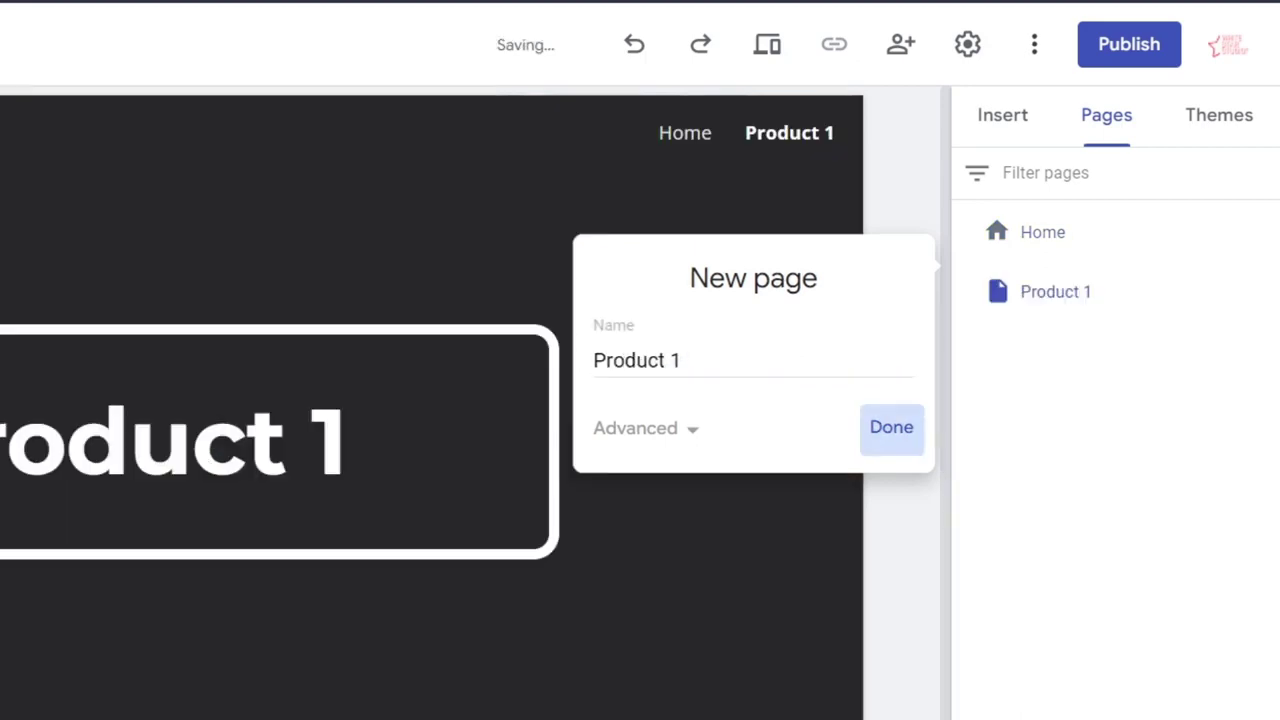
# Compare the Home page with the Product 1 page, ending on Product 1
pyautogui.click(1128, 250)
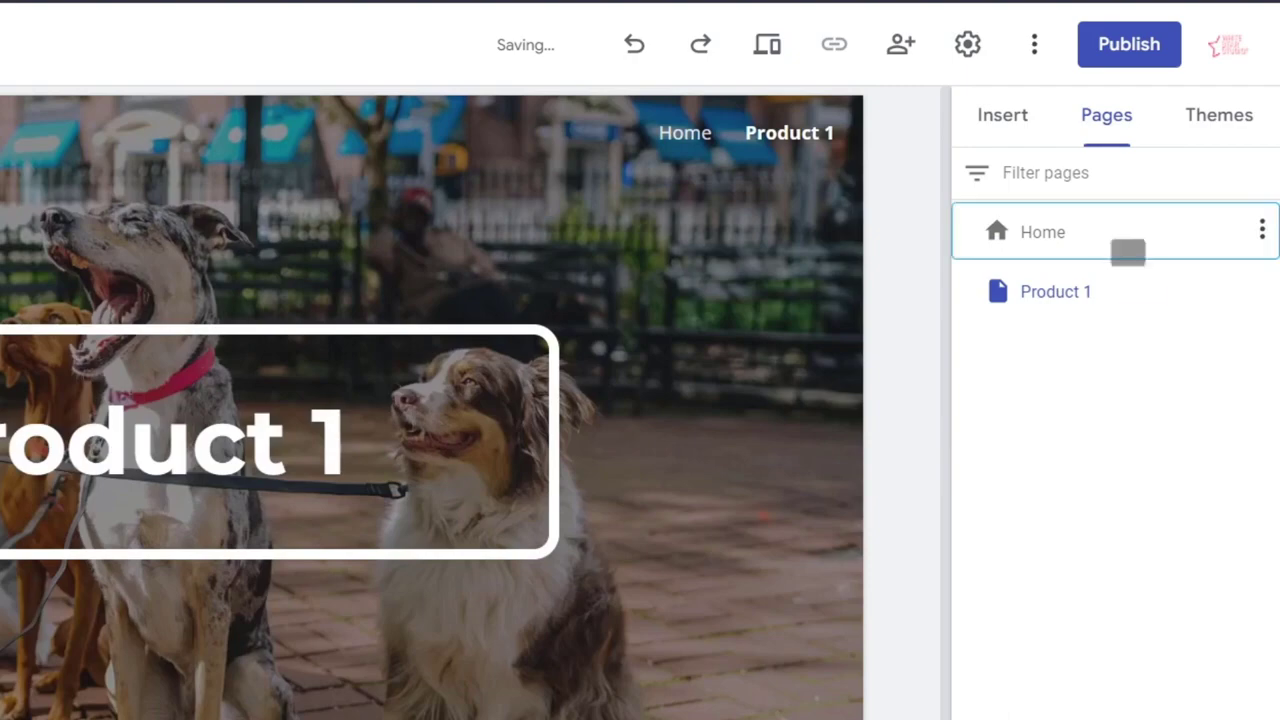
pyautogui.click(1056, 291)
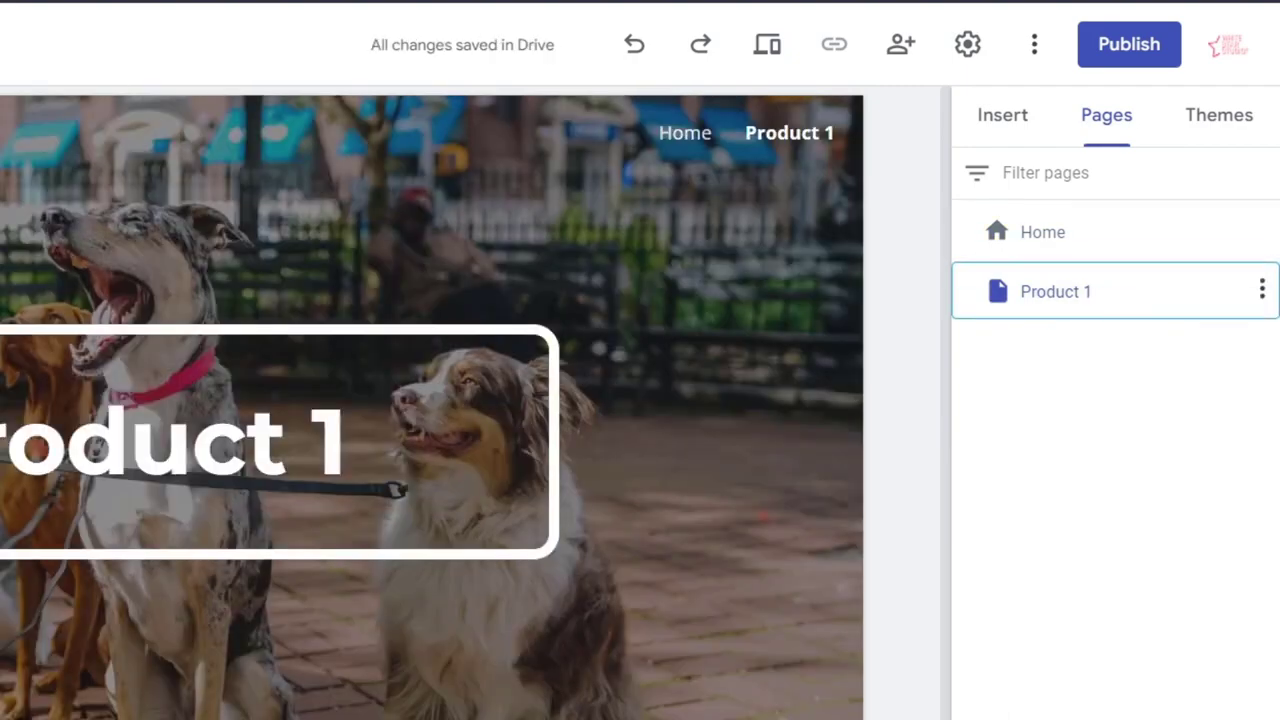
pyautogui.click(1042, 231)
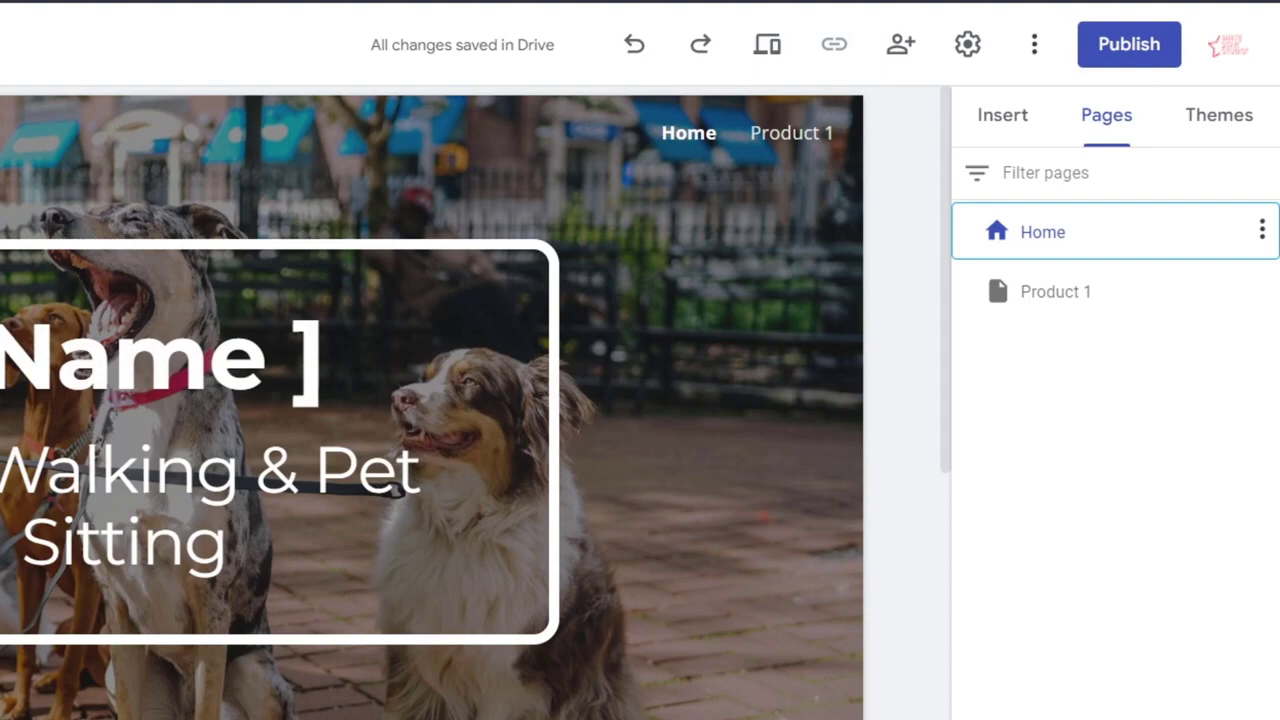
pyautogui.click(1128, 296)
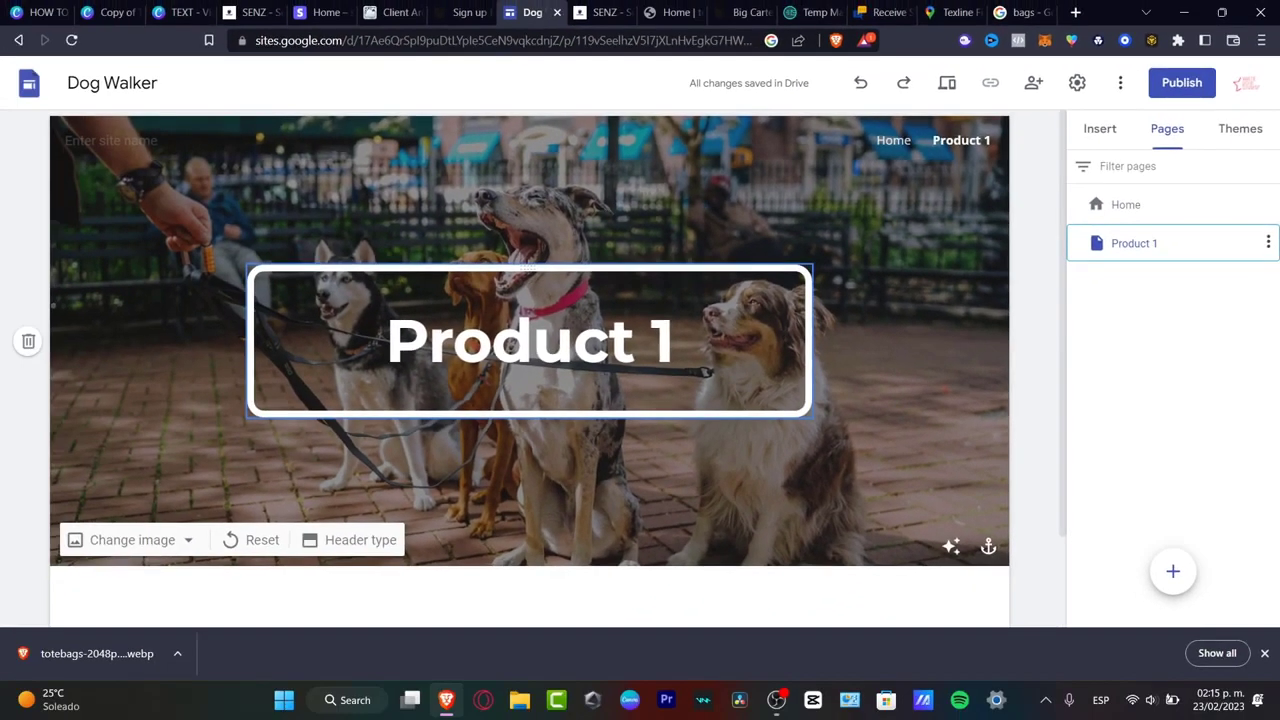
pyautogui.click(674, 341)
pyautogui.press('Escape')
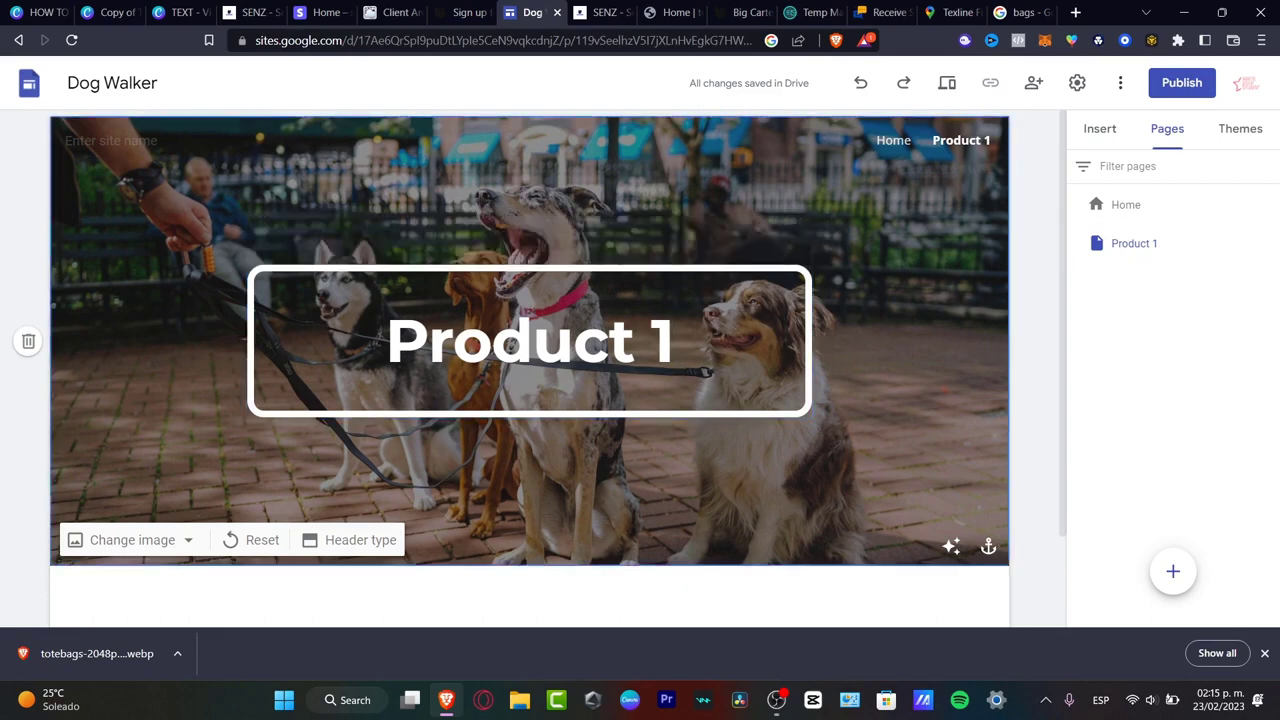
# Replace the Product 1 header image with a photo of a silver laptop beside an open book, found by searching Google images for "macbook"
pyautogui.click(132, 540)
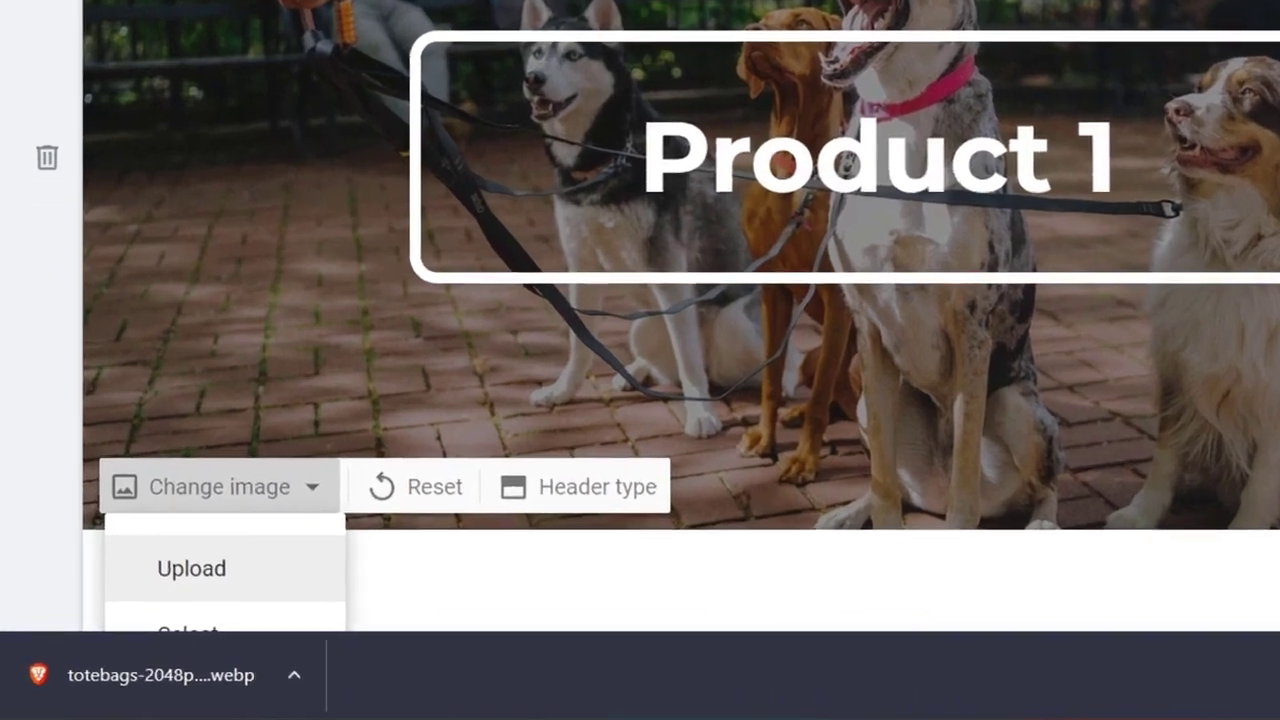
pyautogui.click(189, 597)
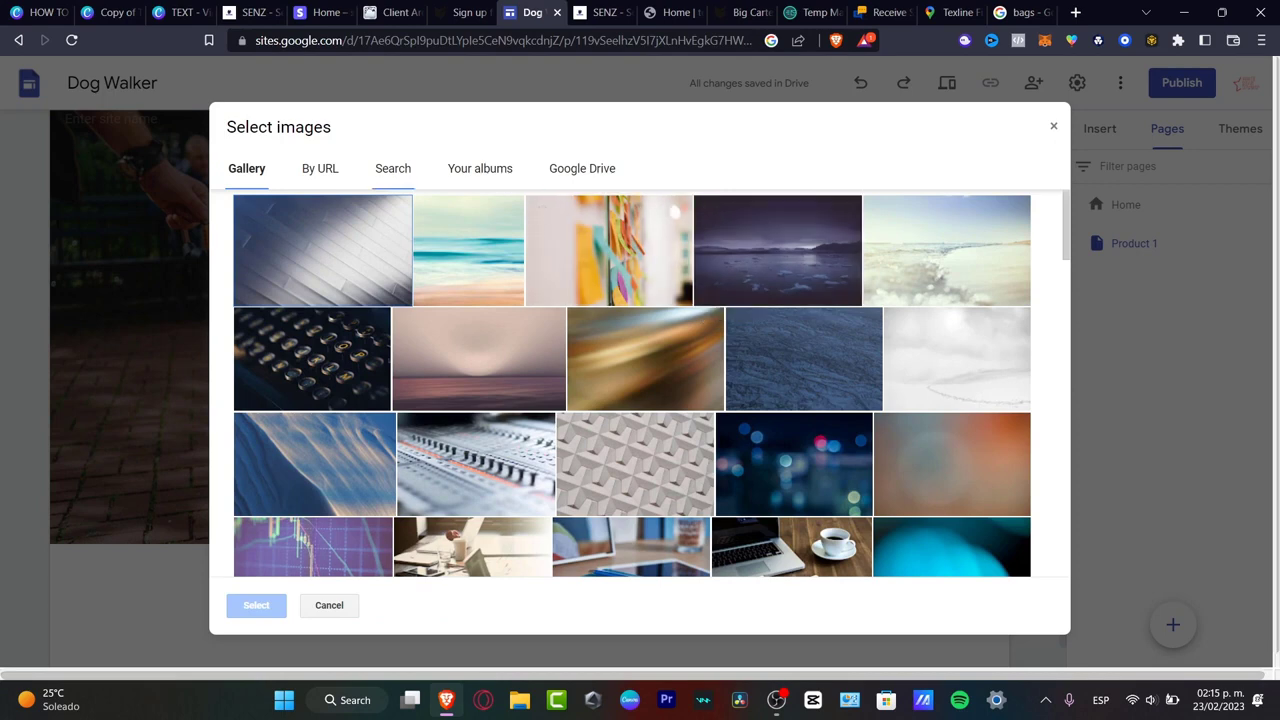
pyautogui.click(392, 168)
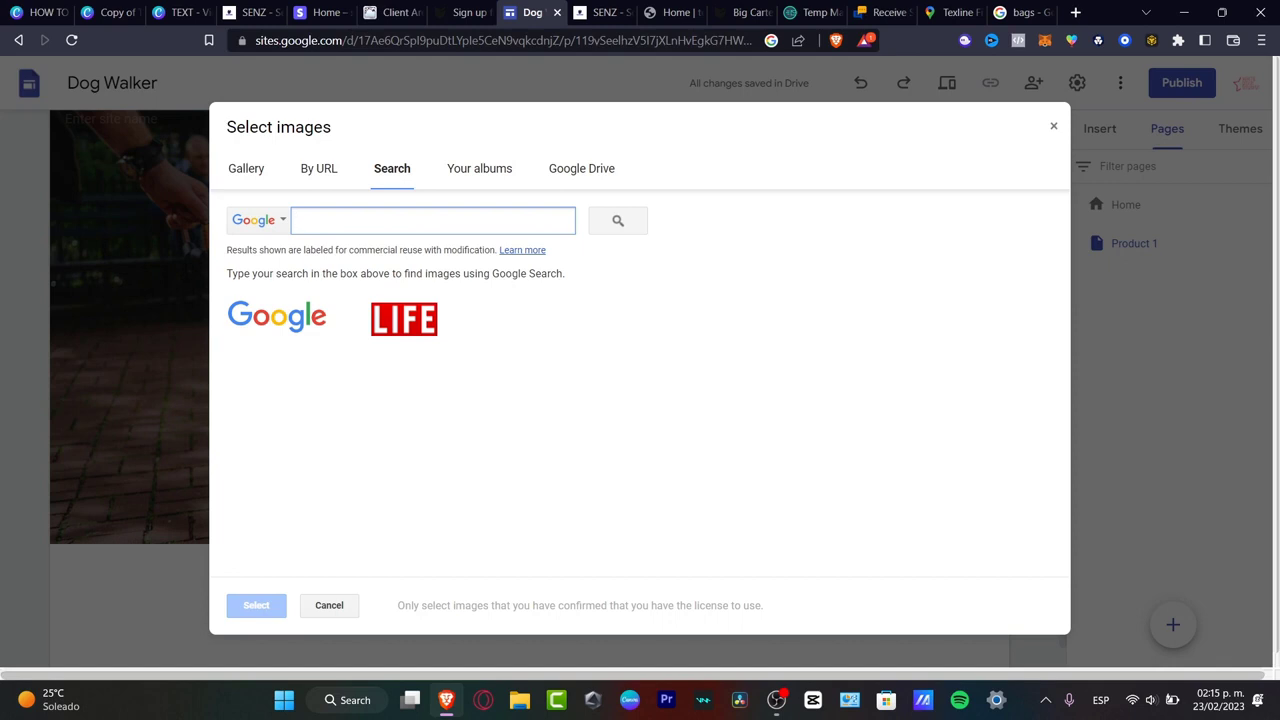
pyautogui.write('macbook')
pyautogui.press('Return')
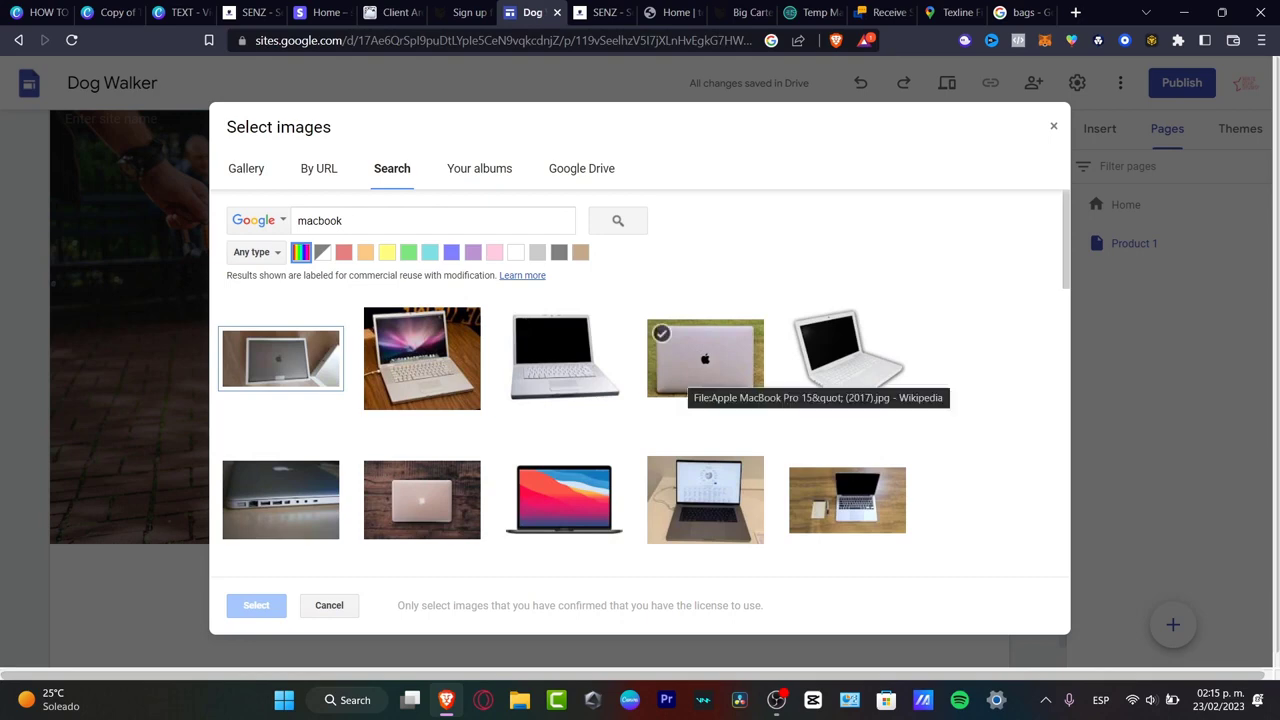
pyautogui.scroll(-3, 640, 400)
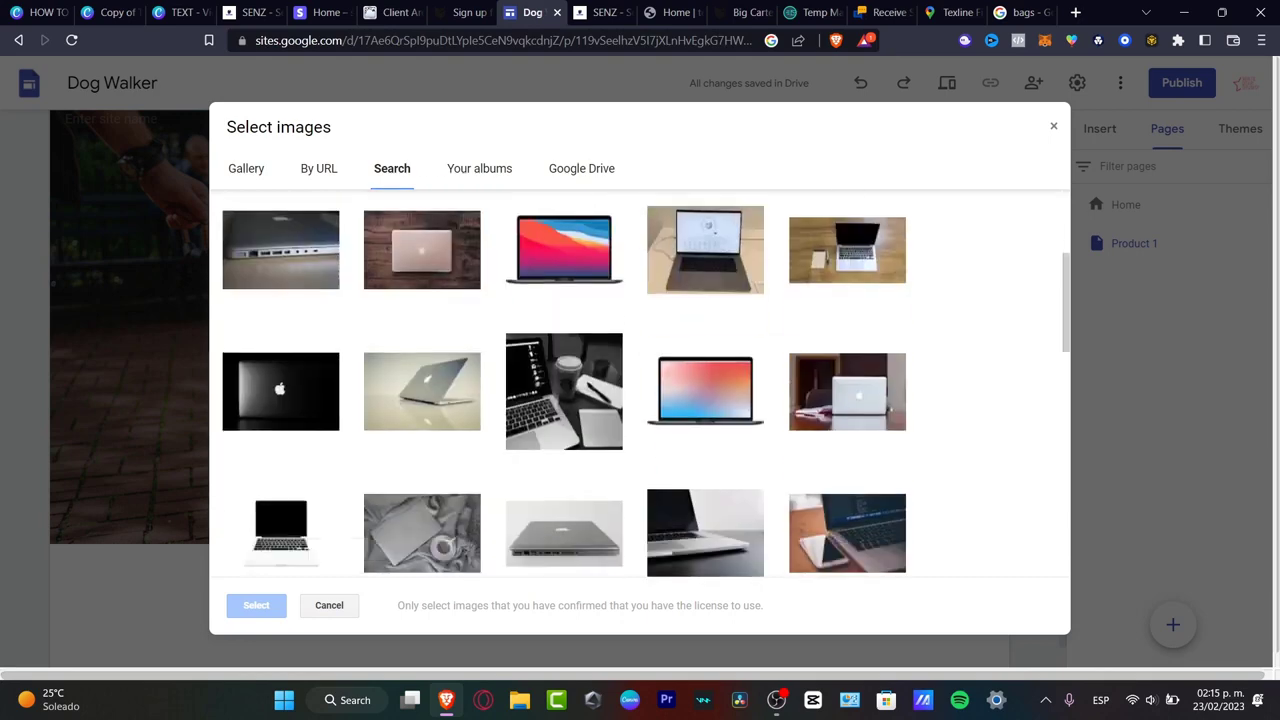
pyautogui.scroll(-3, 640, 400)
pyautogui.scroll(3, 640, 400)
pyautogui.click(847, 391)
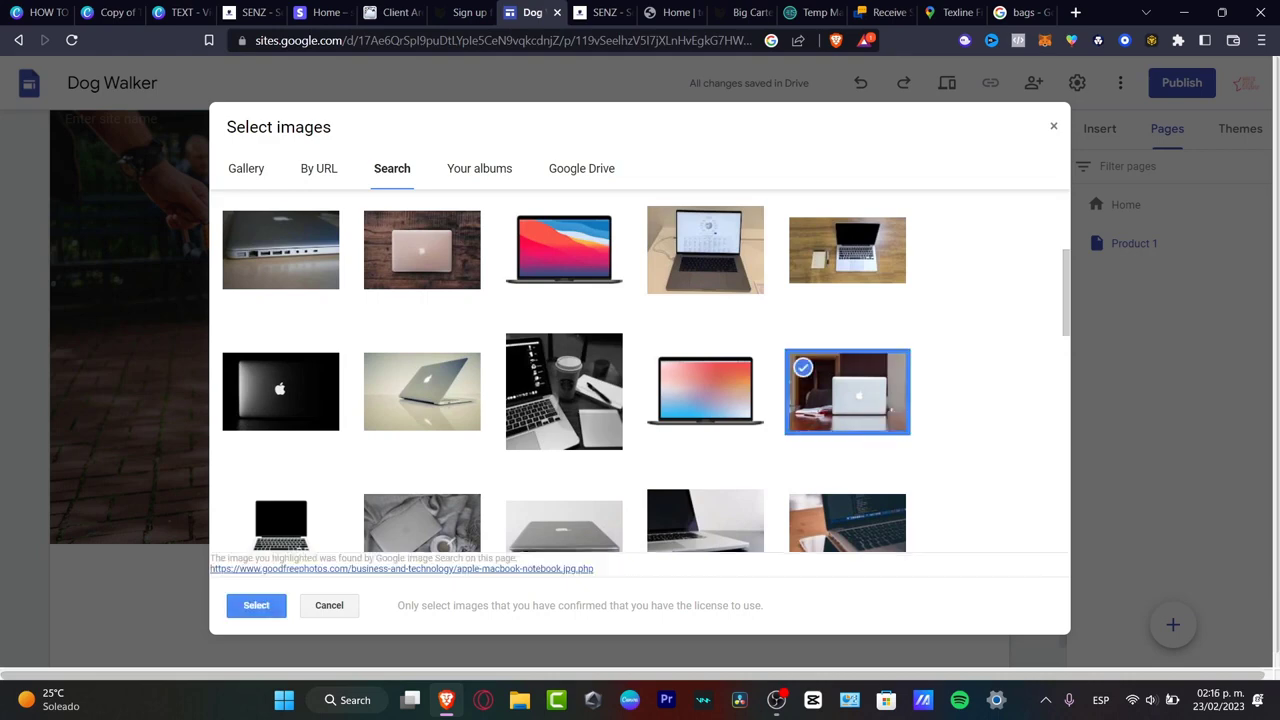
pyautogui.click(256, 605)
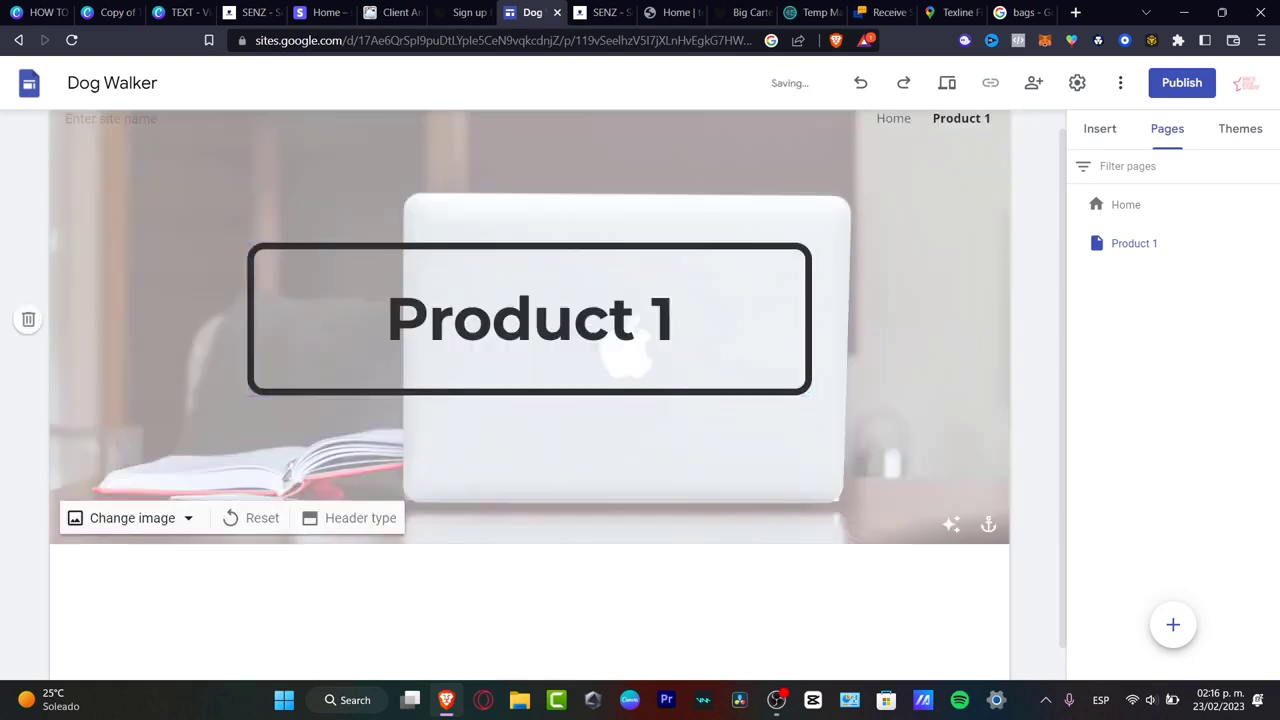
# Replace the Product 1 page's header title with "USB Charger"
pyautogui.click(614, 320)
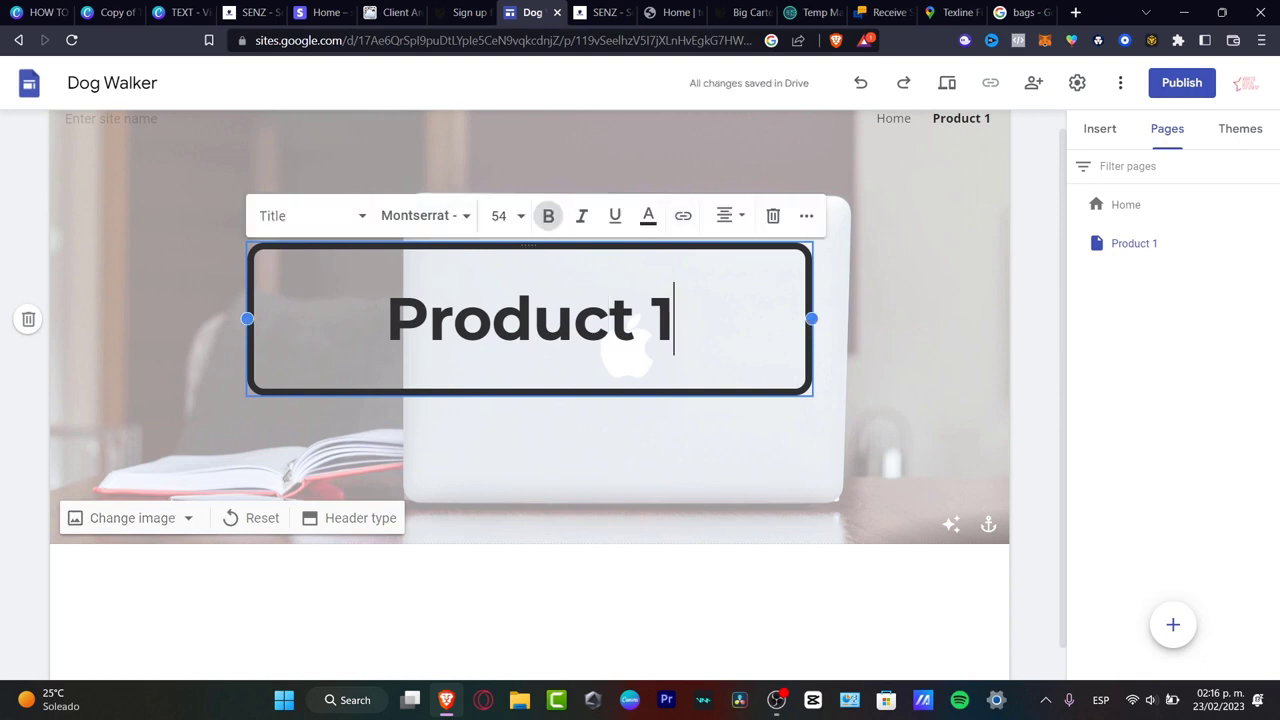
pyautogui.moveTo(676, 318); pyautogui.dragTo(388, 318)
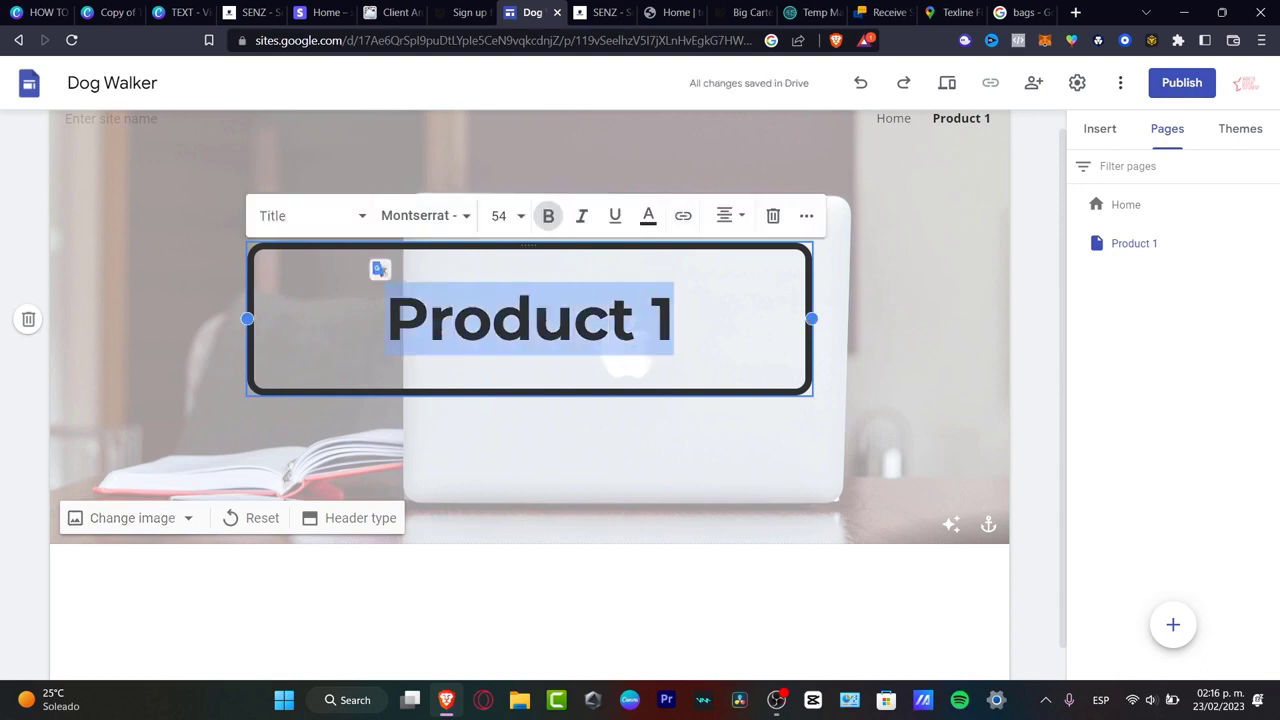
pyautogui.write('USB Charger')
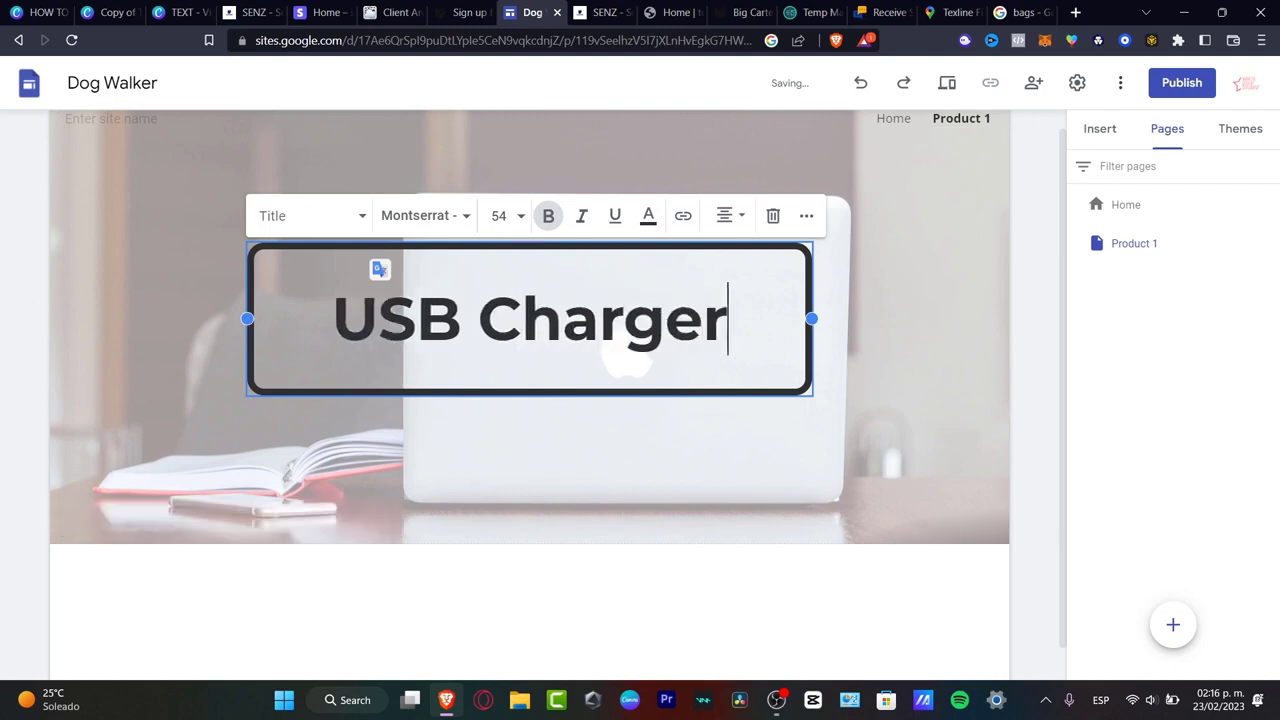
pyautogui.press('Escape')
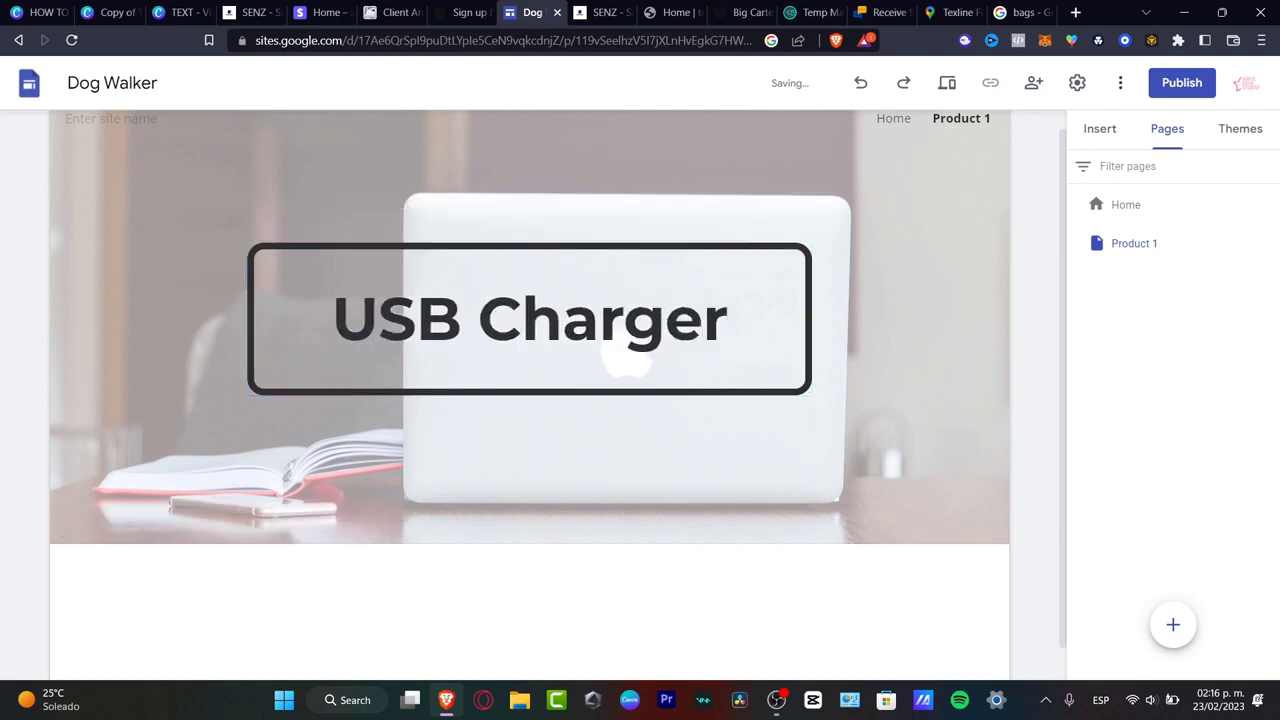
# Add a content block with one image beside a title and text below the header, and upload the USB-C hub photo into it
pyautogui.scroll(-1, 529, 395)
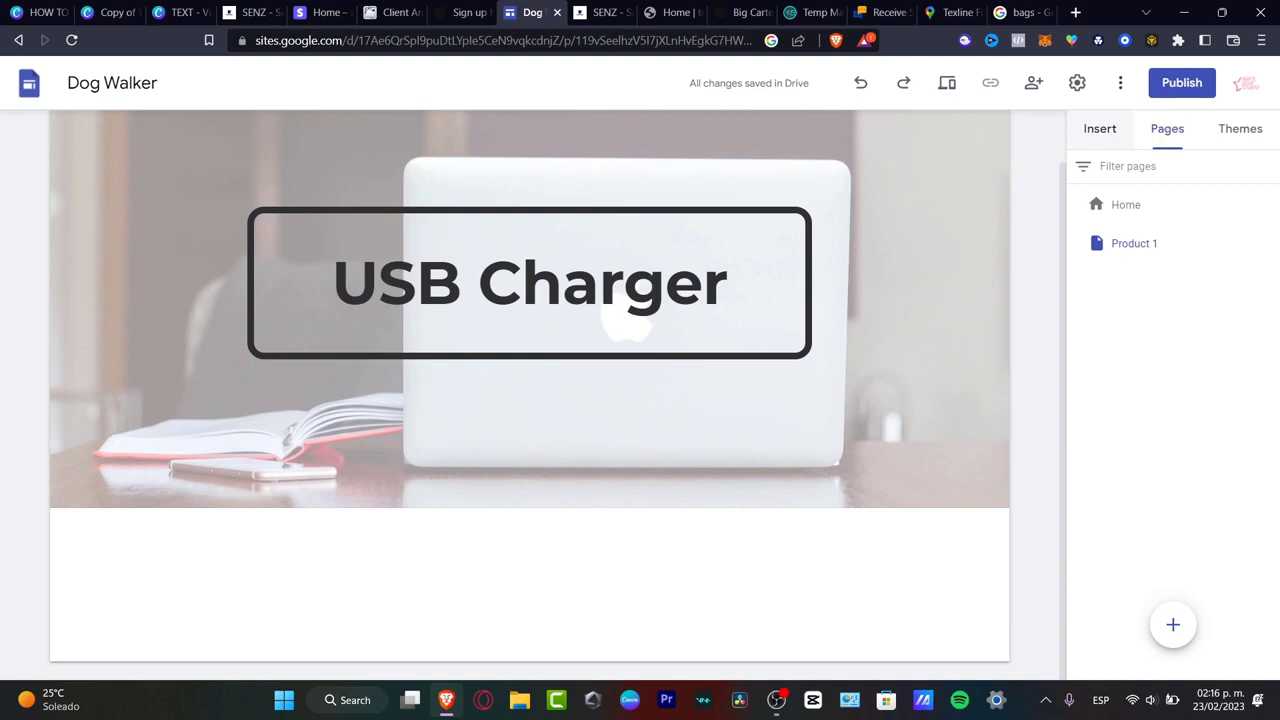
pyautogui.click(1099, 128)
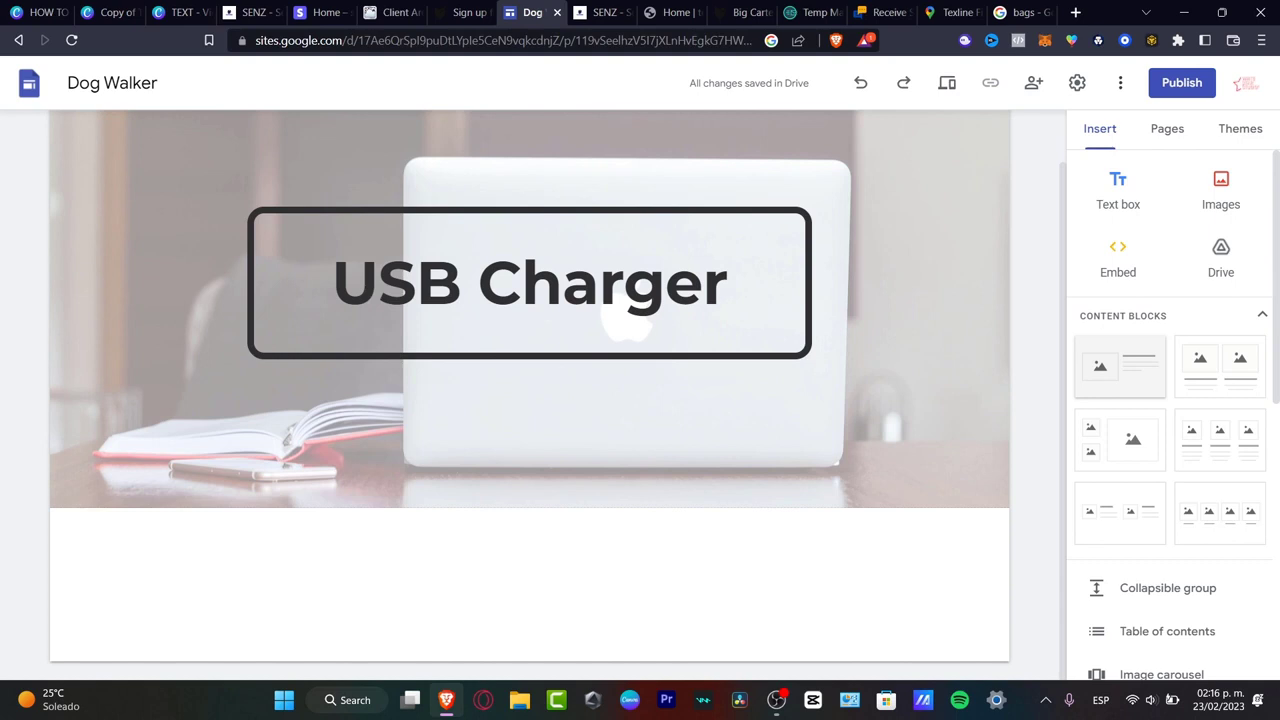
pyautogui.click(1120, 366)
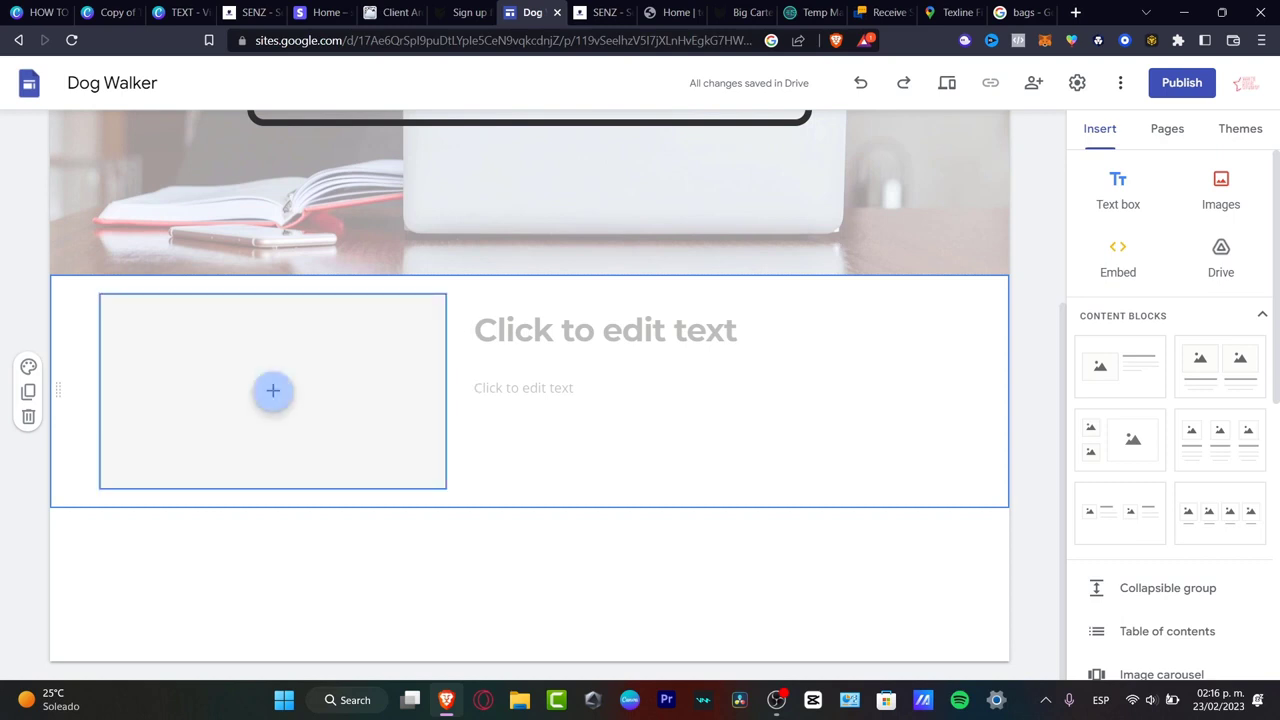
pyautogui.click(273, 390)
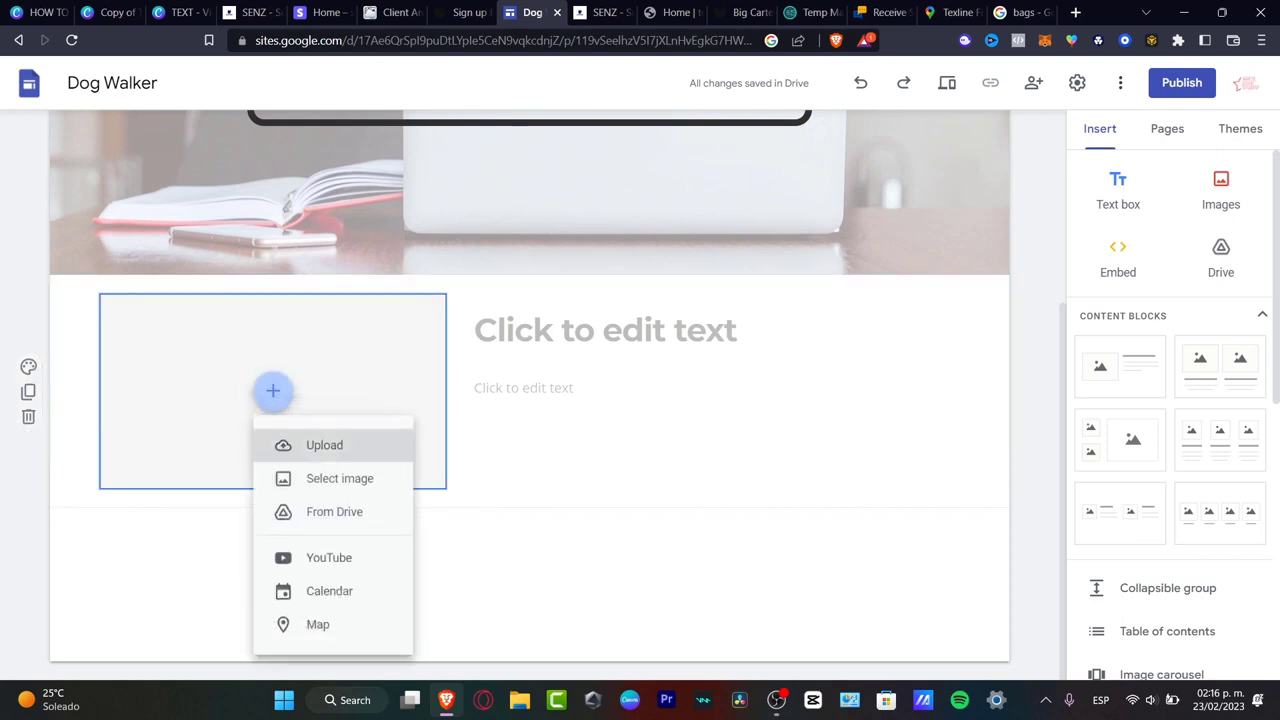
pyautogui.click(324, 445)
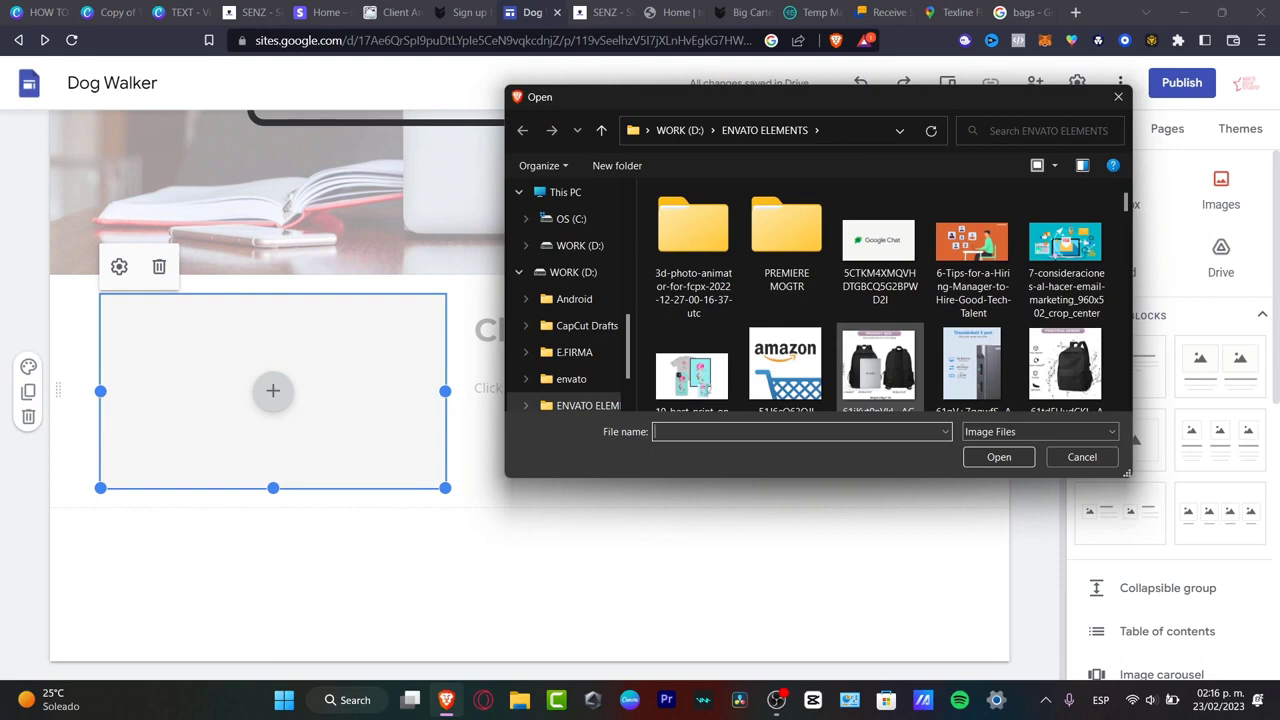
pyautogui.scroll(-1, 970, 370)
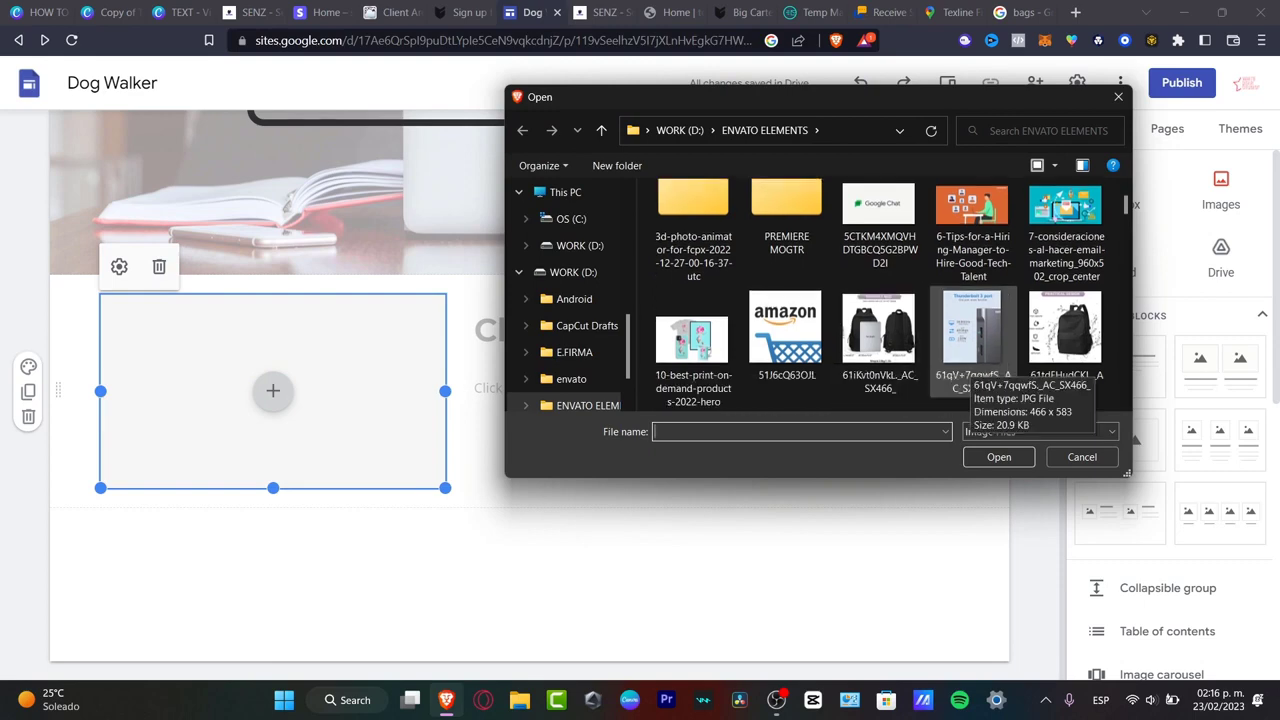
pyautogui.doubleClick(879, 350)
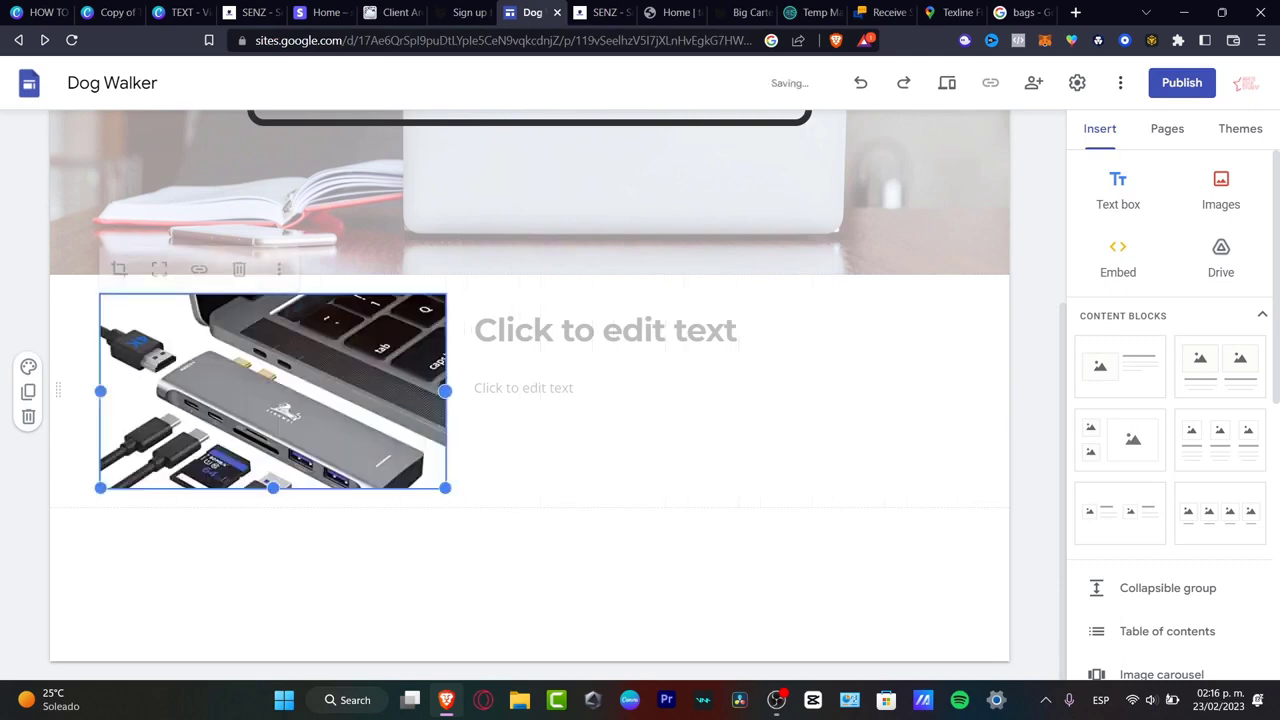
# Title the product block "USB C Entrace for Macbook Pro" and add the description lines "Price: $8 USD" and "Free Shipping"
pyautogui.click(604, 330)
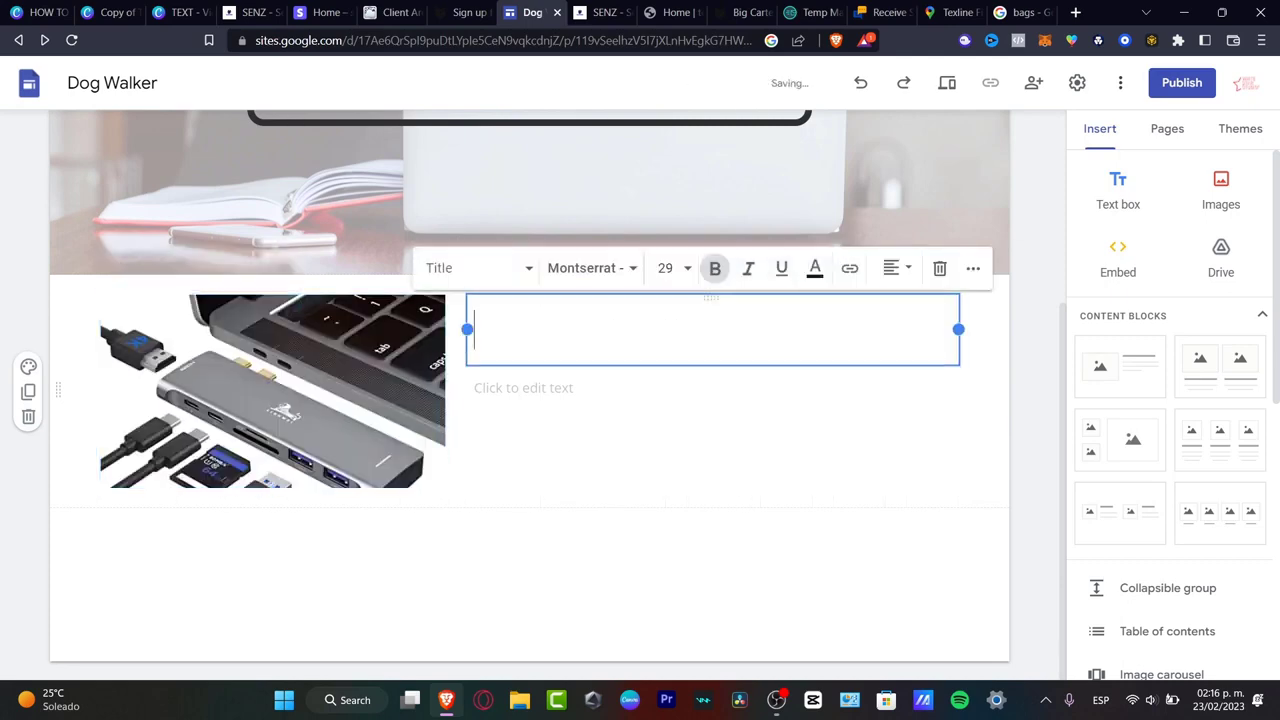
pyautogui.write('USB C ')
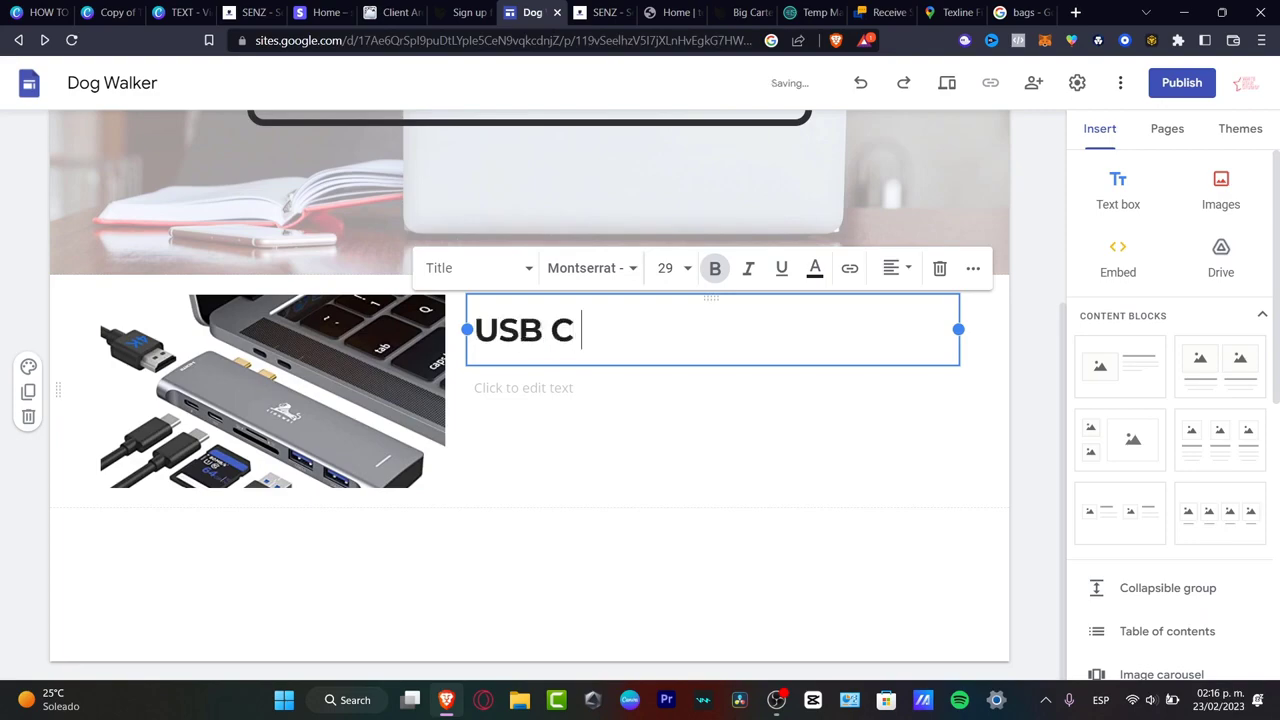
pyautogui.write('Entrace for MACb')
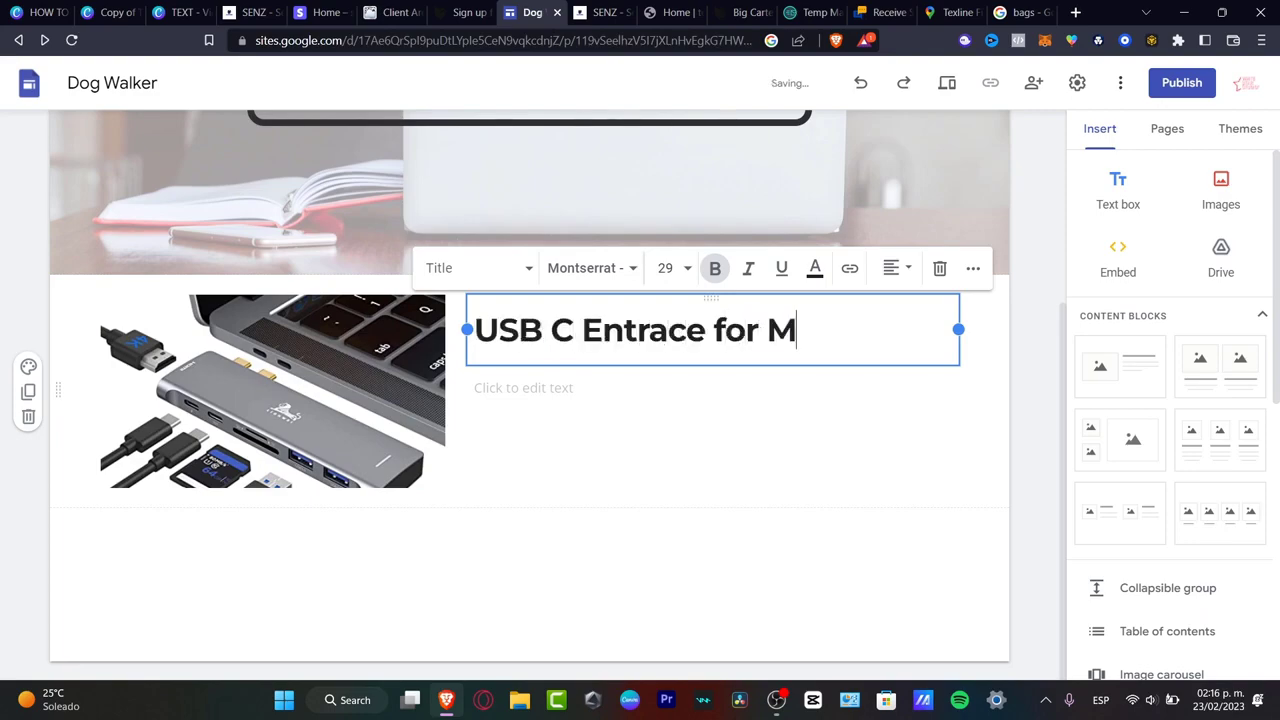
pyautogui.press('BackSpace')
pyautogui.press('BackSpace')
pyautogui.press('BackSpace')
pyautogui.write('acbook Pro')
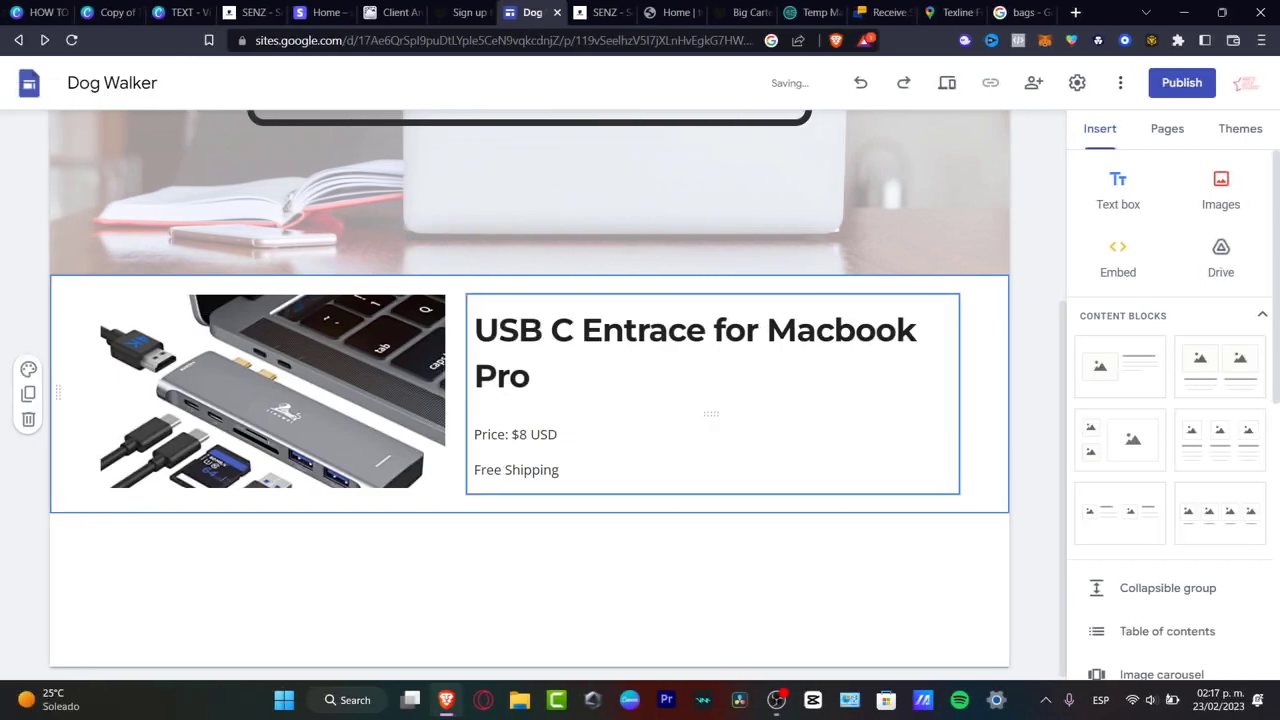
# Make the word "Price" and the "Free Shipping" line bold in the product description
pyautogui.tripleClick(525, 469)
pyautogui.click(559, 469)
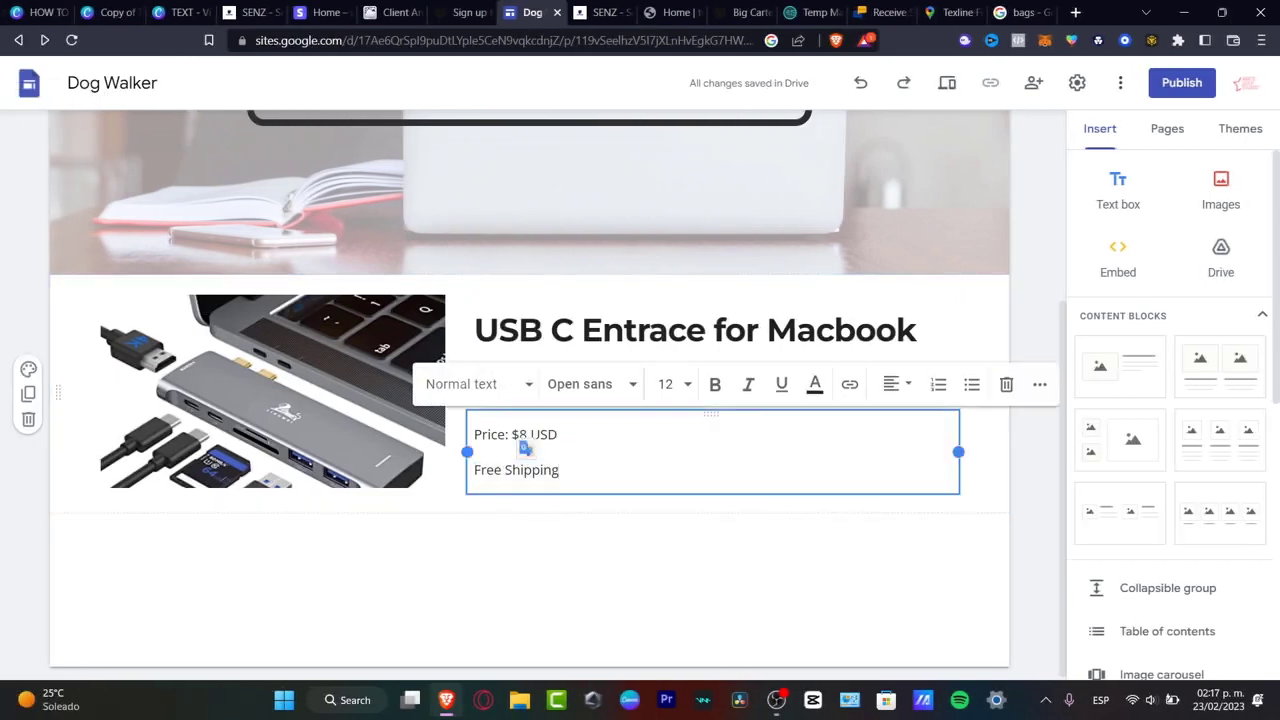
pyautogui.doubleClick(490, 434)
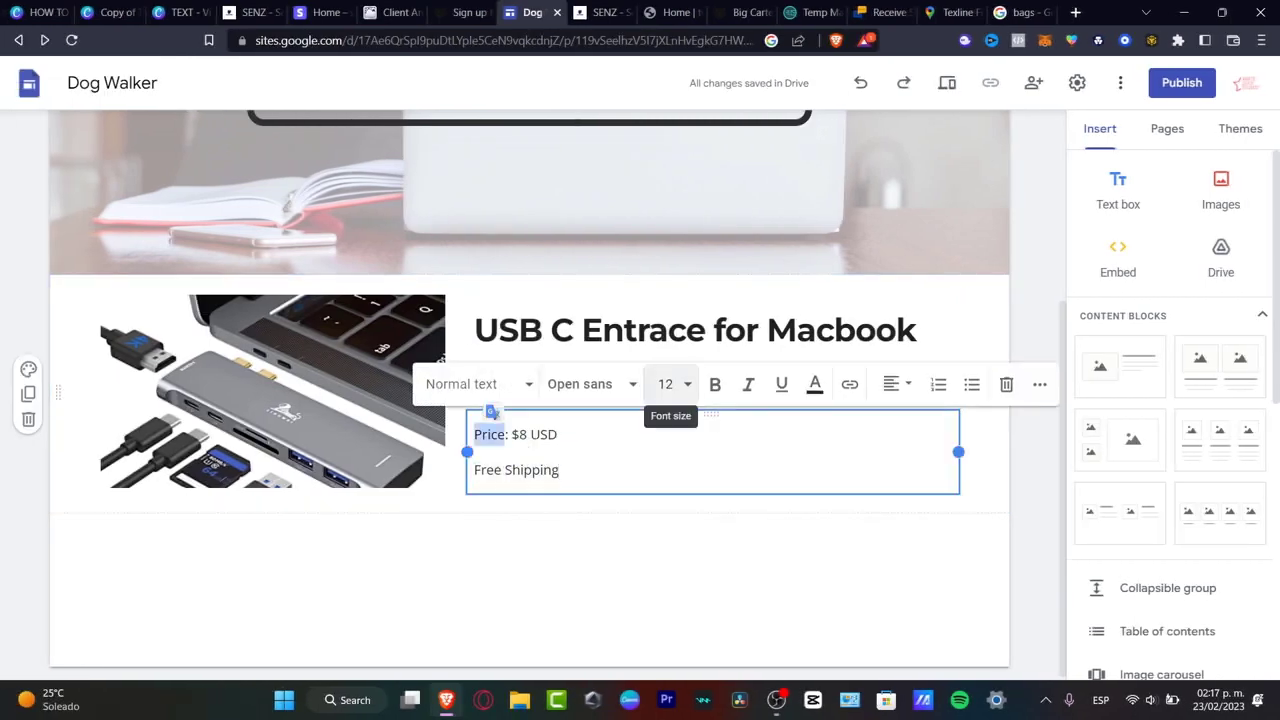
pyautogui.click(714, 384)
pyautogui.tripleClick(480, 468)
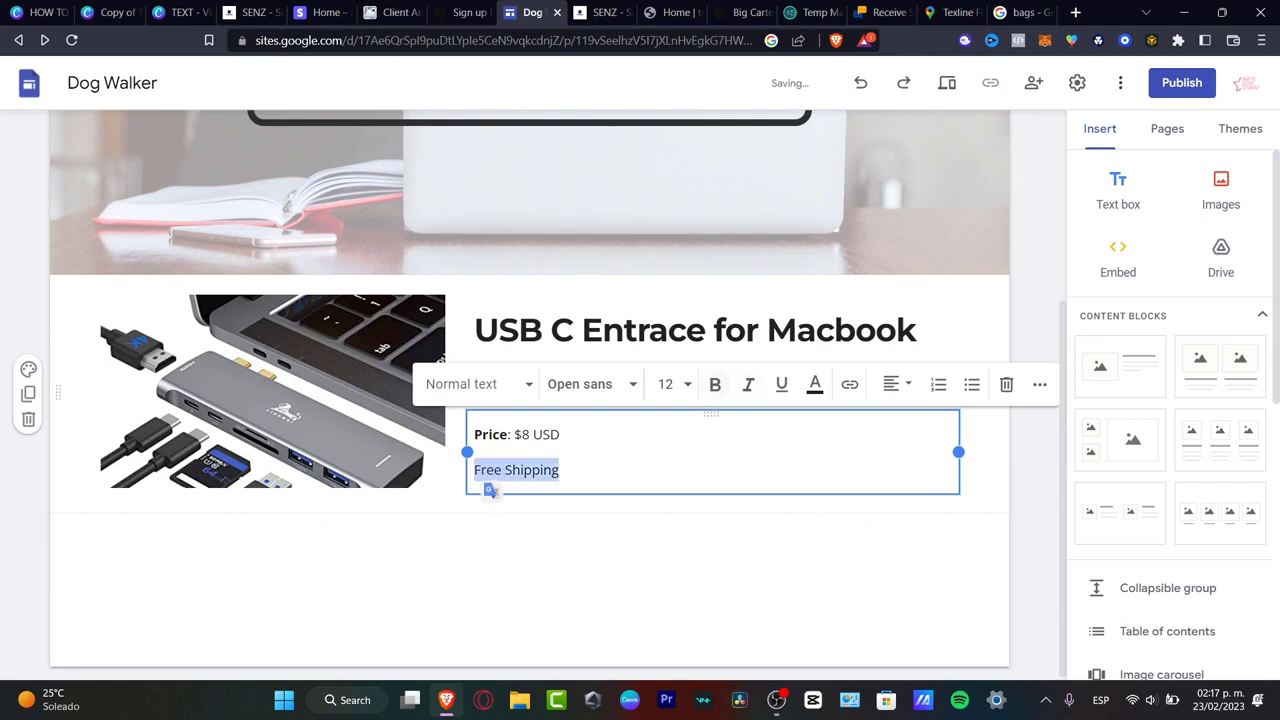
pyautogui.click(714, 384)
pyautogui.press('Escape')
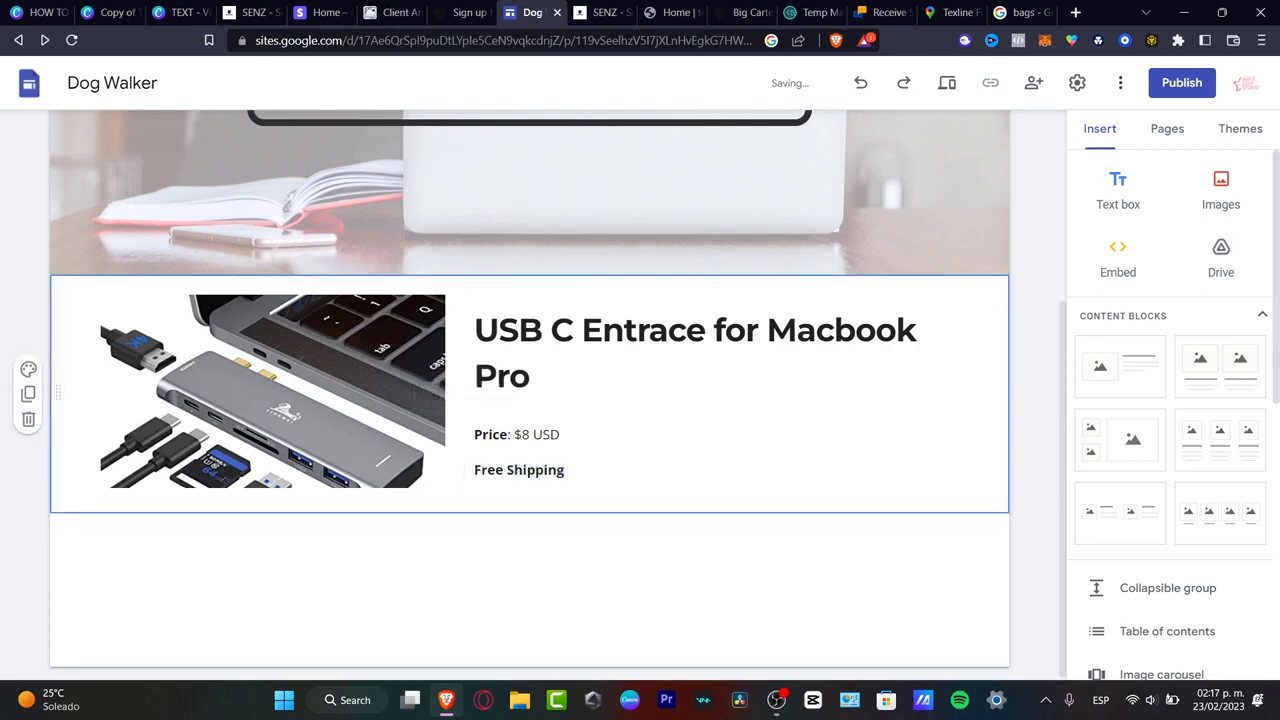
# Start an image carousel and upload the product feature image 61qV+7qqwfS._AC_SX466_ to it
pyautogui.click(272, 391)
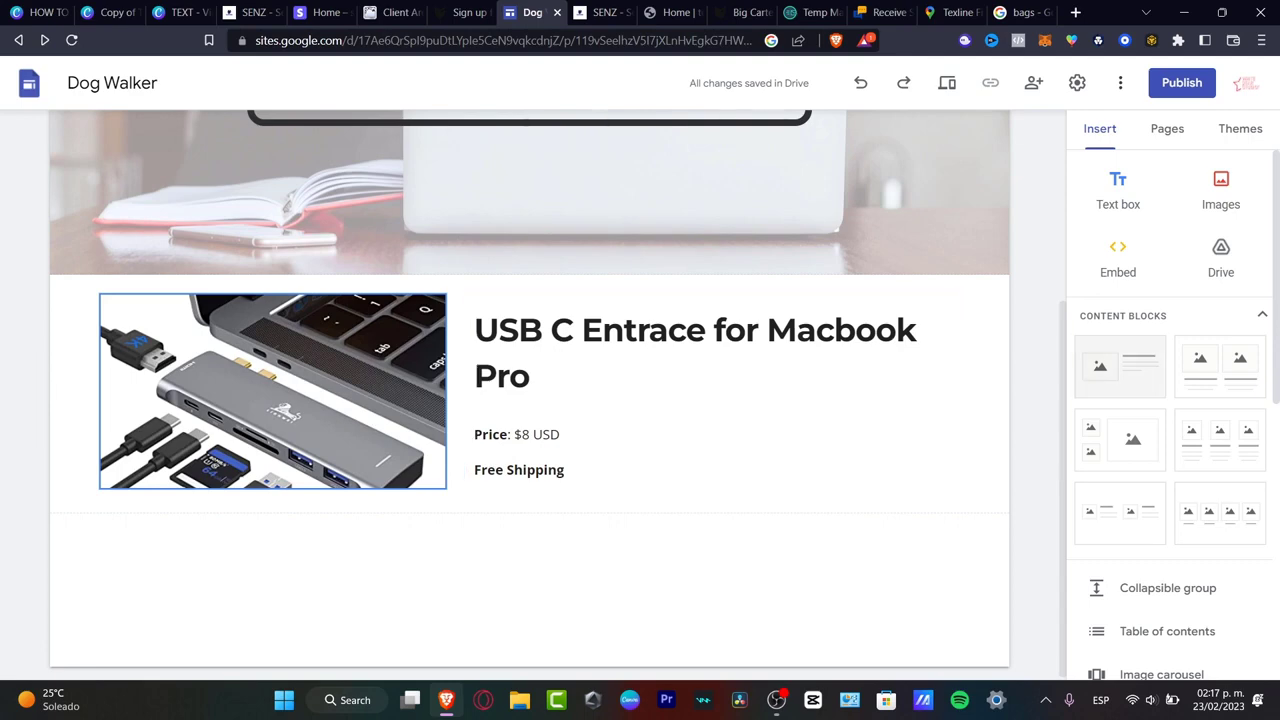
pyautogui.scroll(-3, 1168, 590)
pyautogui.click(1161, 424)
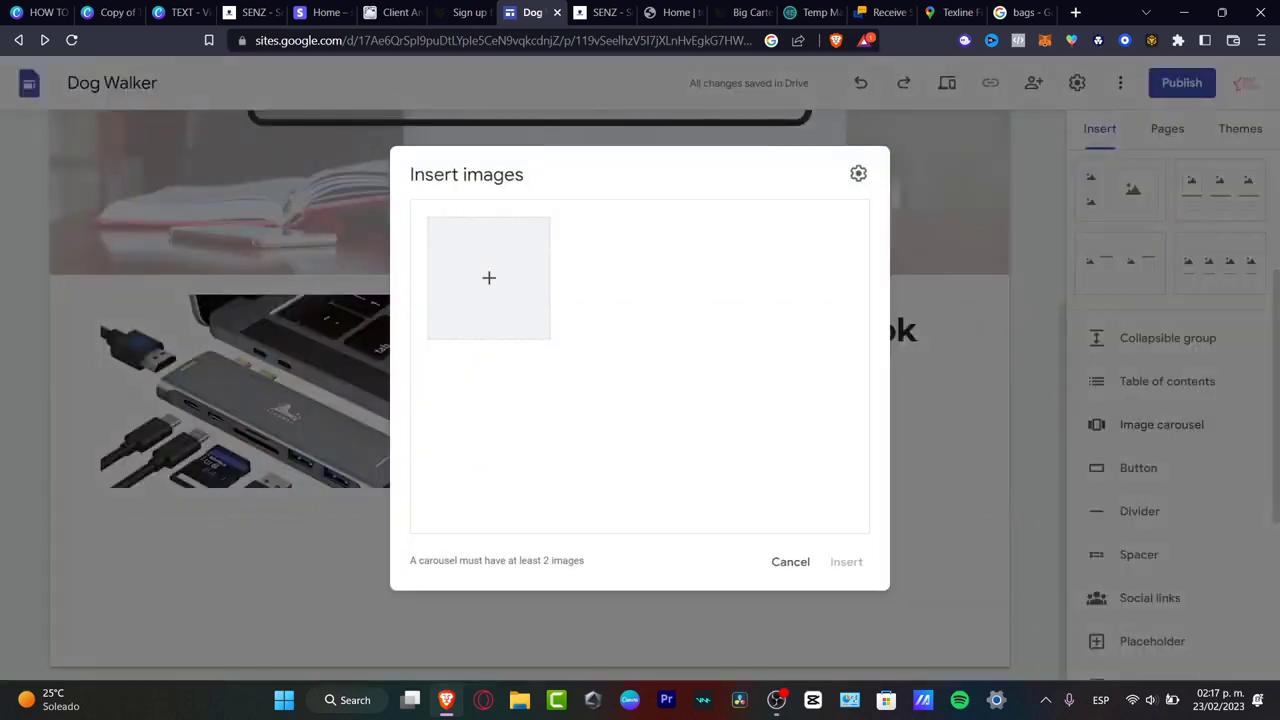
pyautogui.click(489, 277)
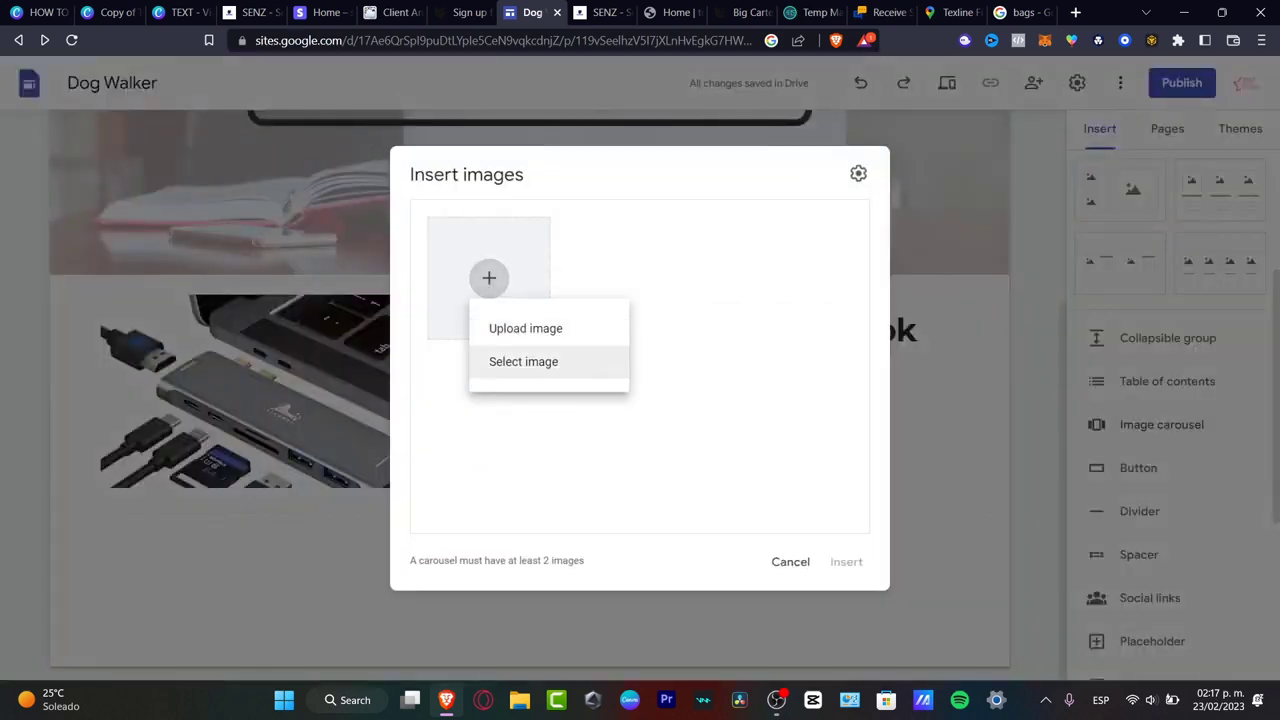
pyautogui.click(525, 328)
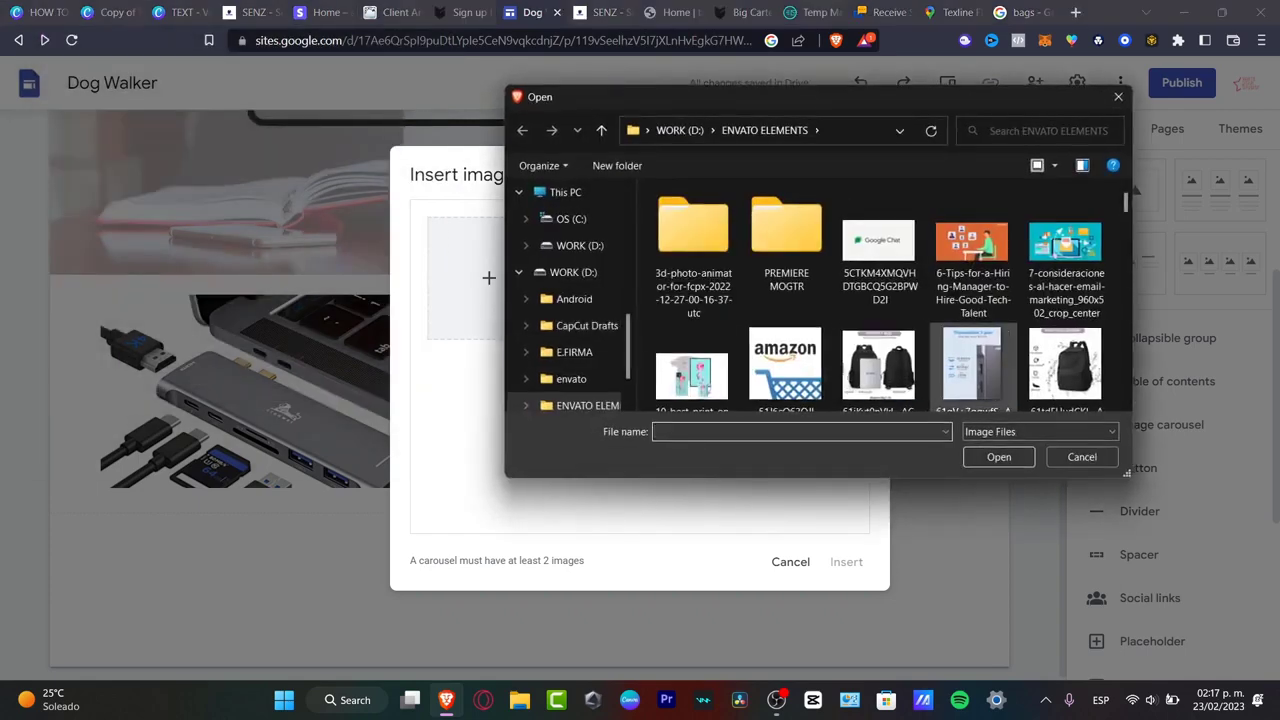
pyautogui.click(878, 366)
pyautogui.click(972, 356)
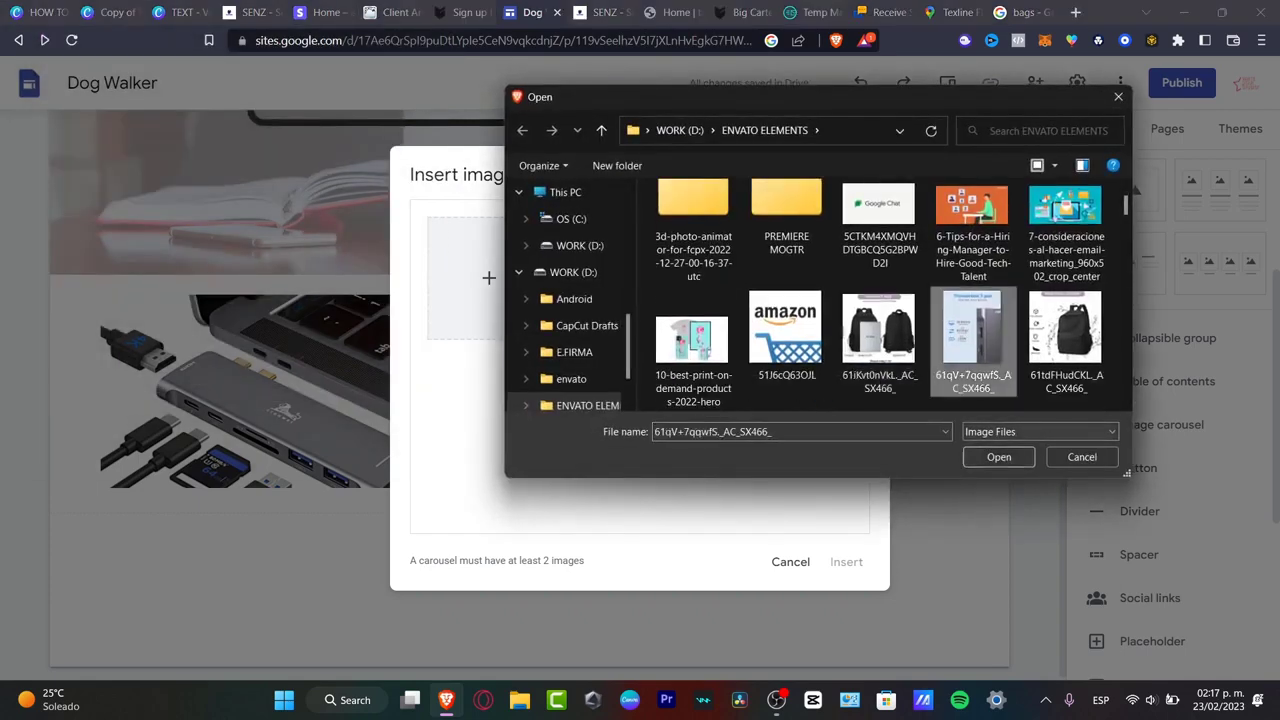
pyautogui.doubleClick(972, 335)
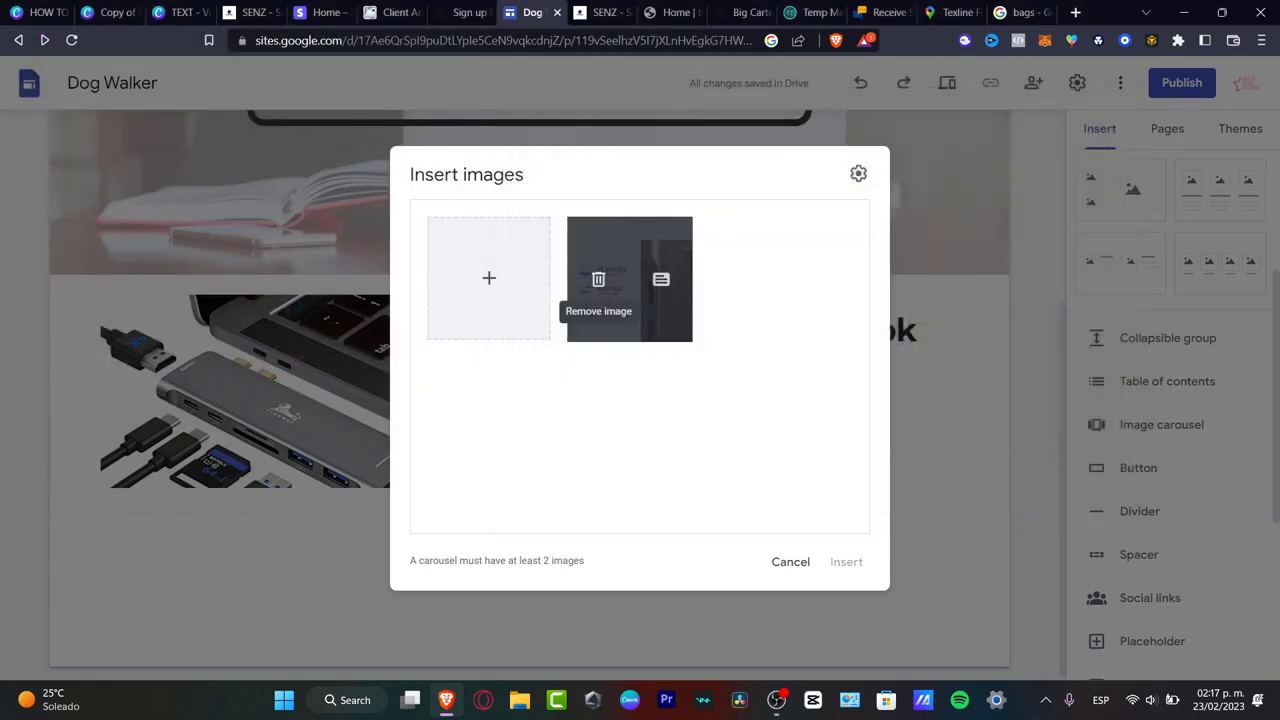
# Upload the hub photo 71QLaliVr2S._AC_SX466_ as another carousel image and insert the carousel on the page
pyautogui.click(489, 277)
pyautogui.click(527, 327)
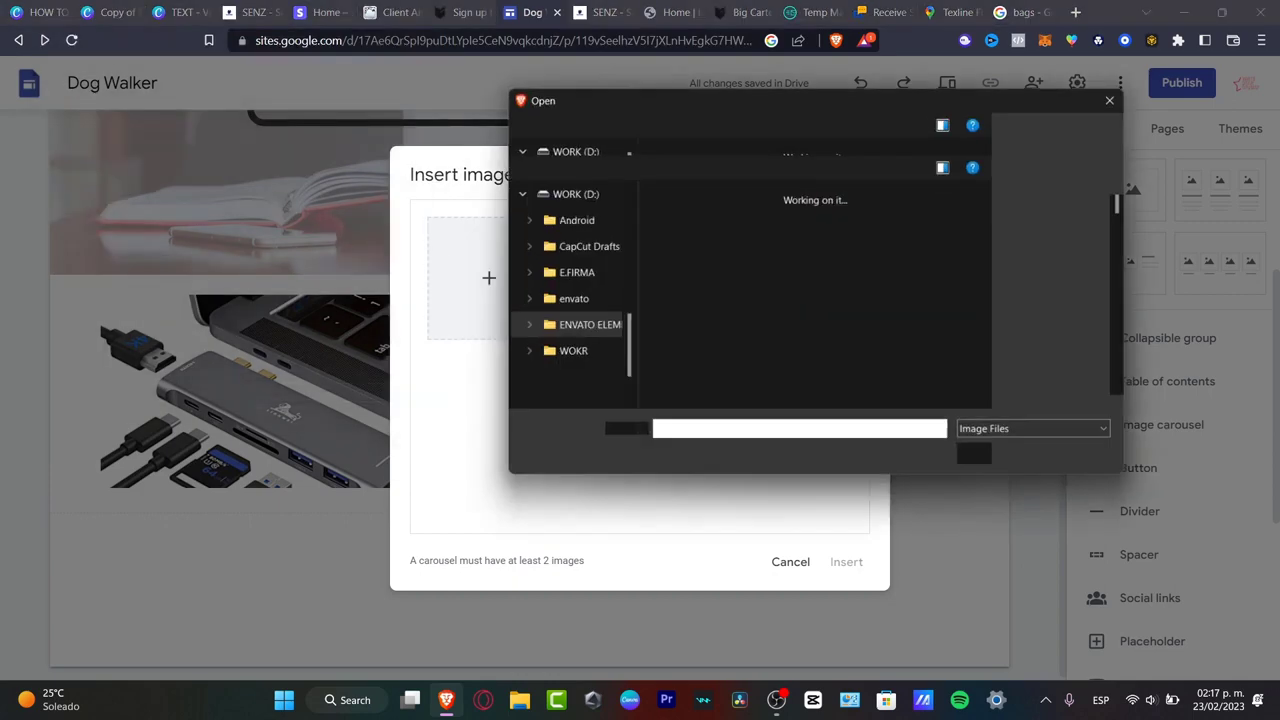
pyautogui.scroll(-3, 878, 340)
pyautogui.click(878, 225)
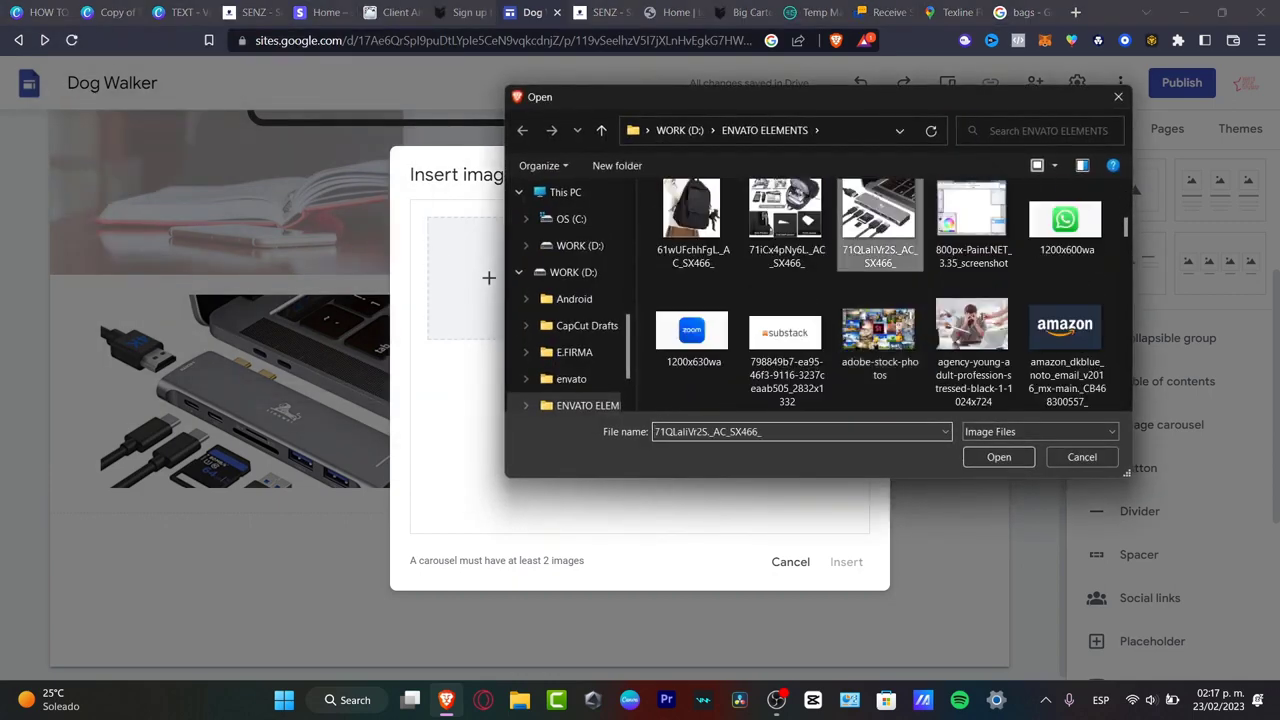
pyautogui.click(997, 456)
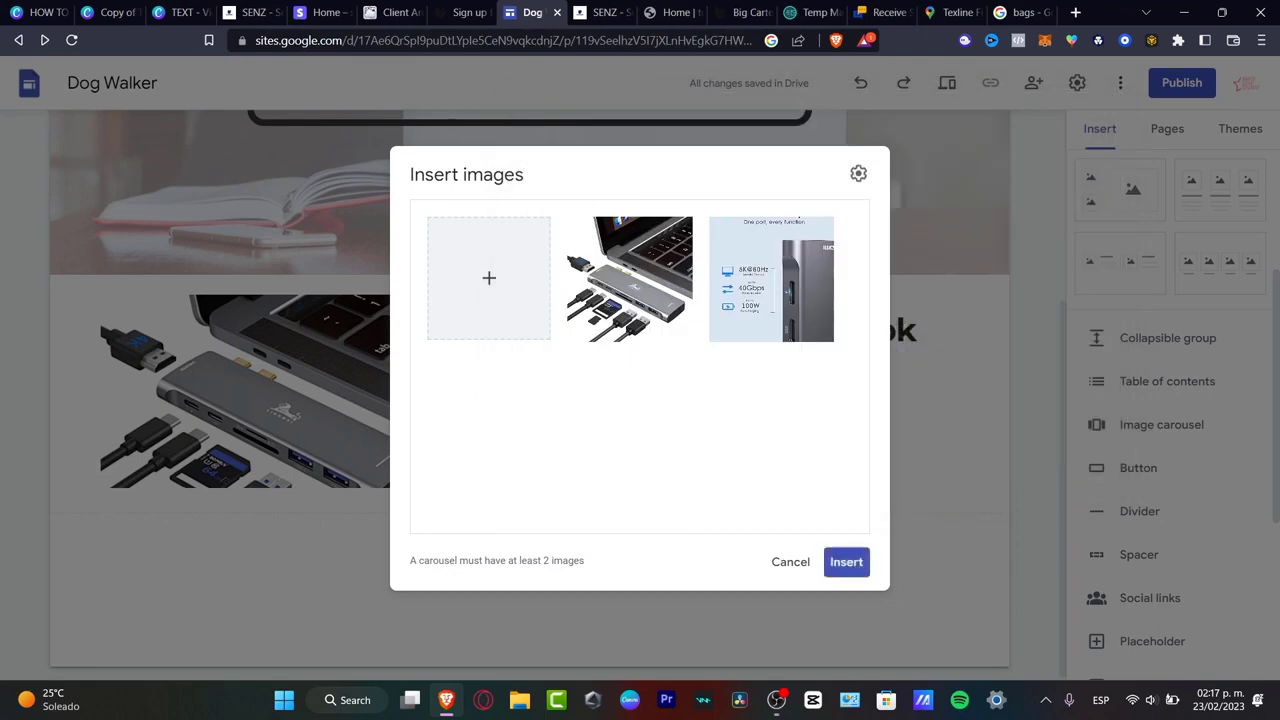
pyautogui.click(846, 561)
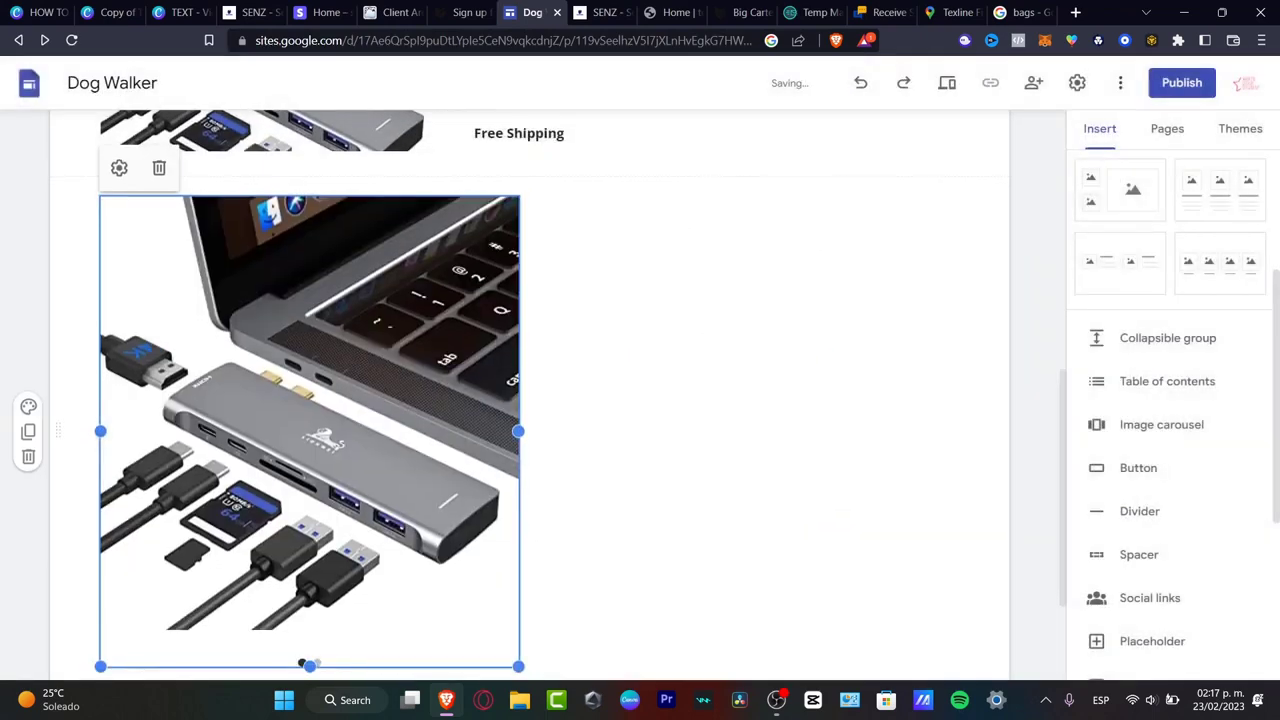
# Move the carousel into the image column beside the product title and delete the single hub photo beneath it
pyautogui.moveTo(518, 666); pyautogui.dragTo(445, 488)
pyautogui.moveTo(300, 340); pyautogui.dragTo(410, 648)
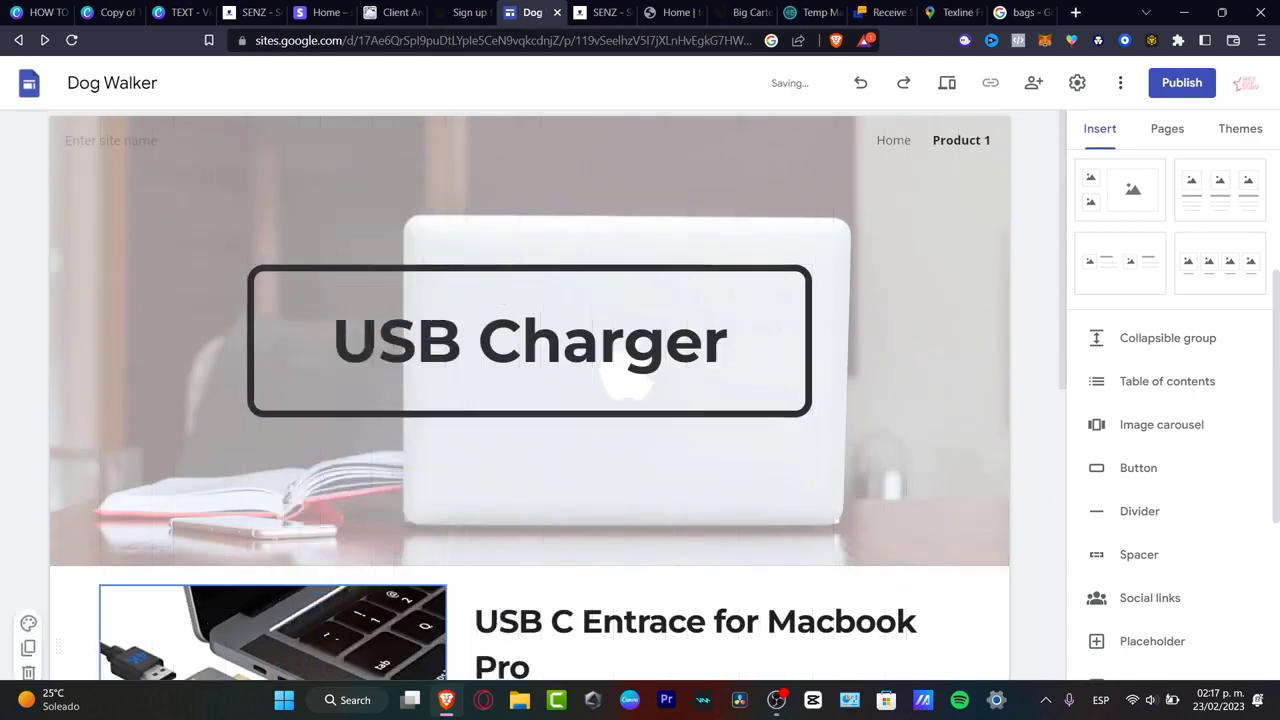
pyautogui.scroll(-4, 410, 600)
pyautogui.scroll(-2, 530, 400)
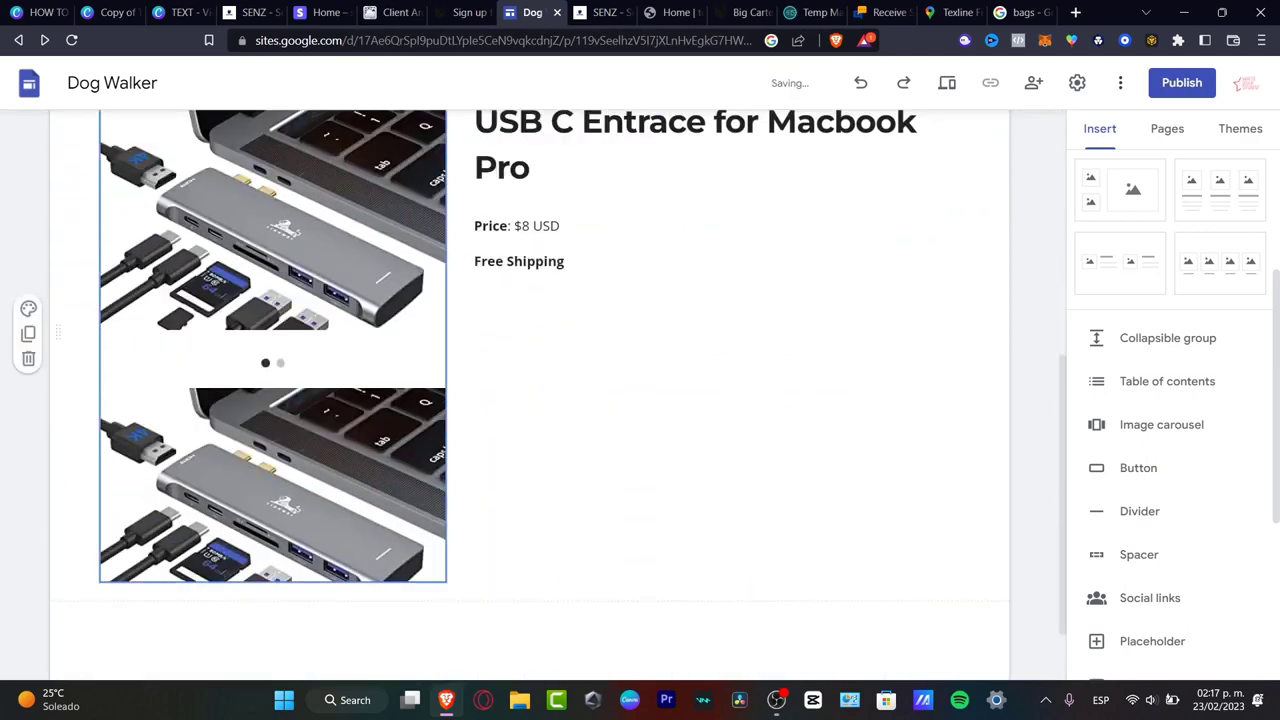
pyautogui.click(272, 484)
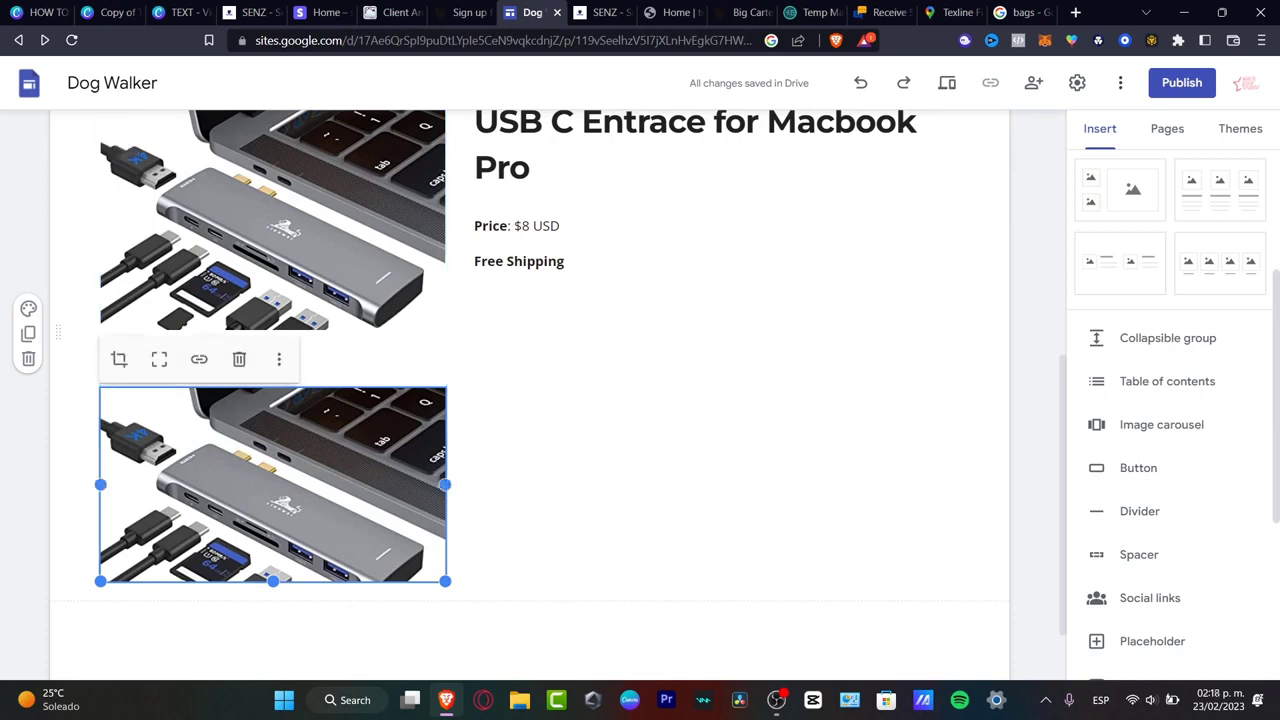
pyautogui.click(239, 358)
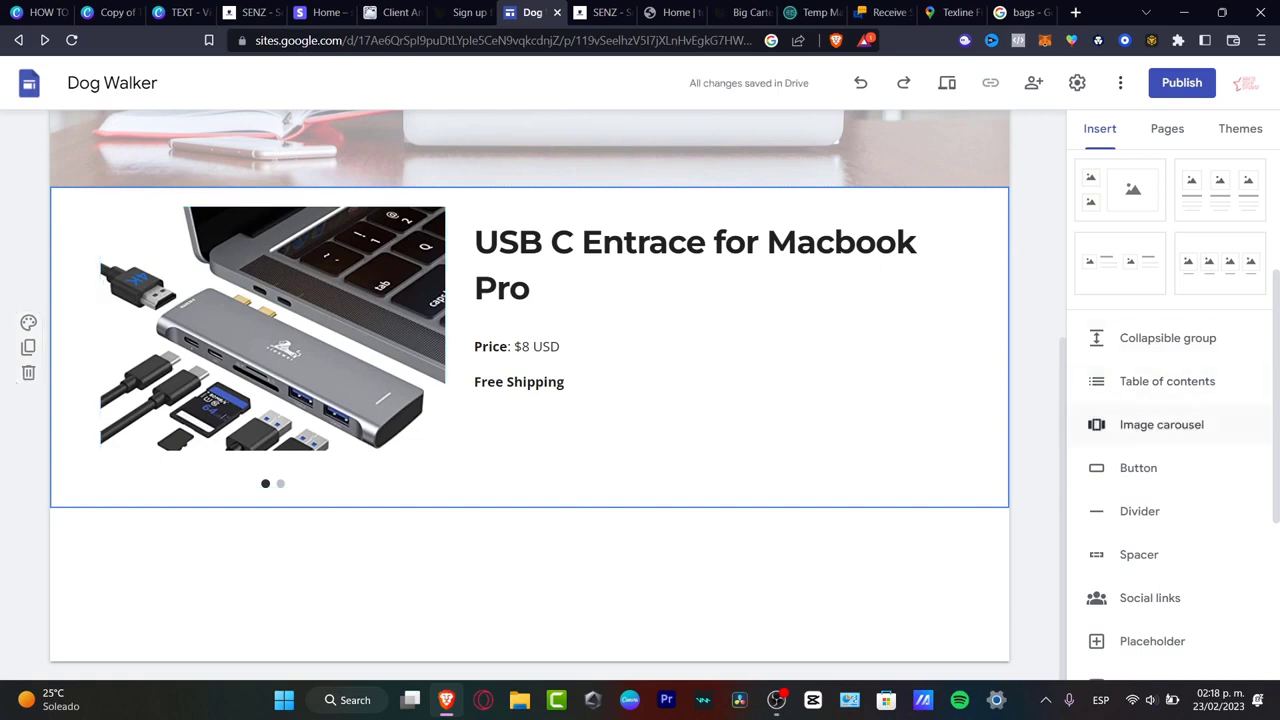
# Insert two tables of contents and place them one below the other beneath the "Free Shipping" line
pyautogui.click(1167, 381)
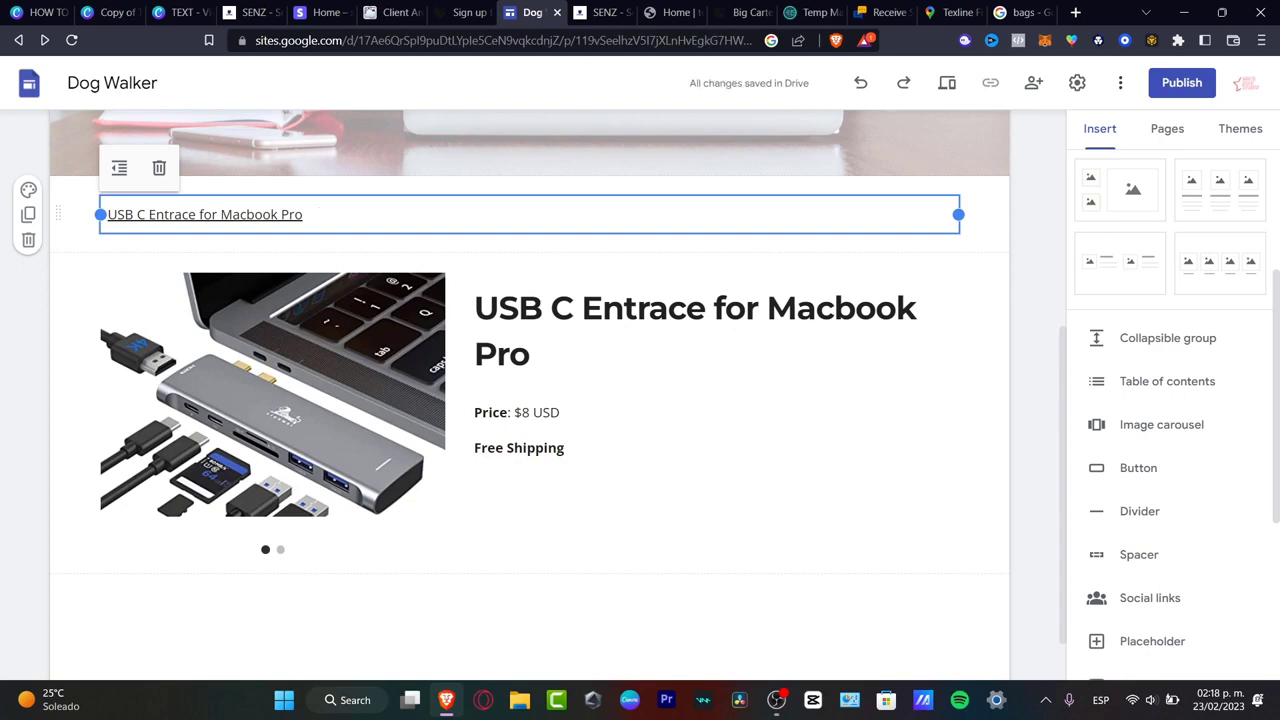
pyautogui.moveTo(808, 214); pyautogui.dragTo(901, 483)
pyautogui.moveTo(545, 477); pyautogui.dragTo(546, 478)
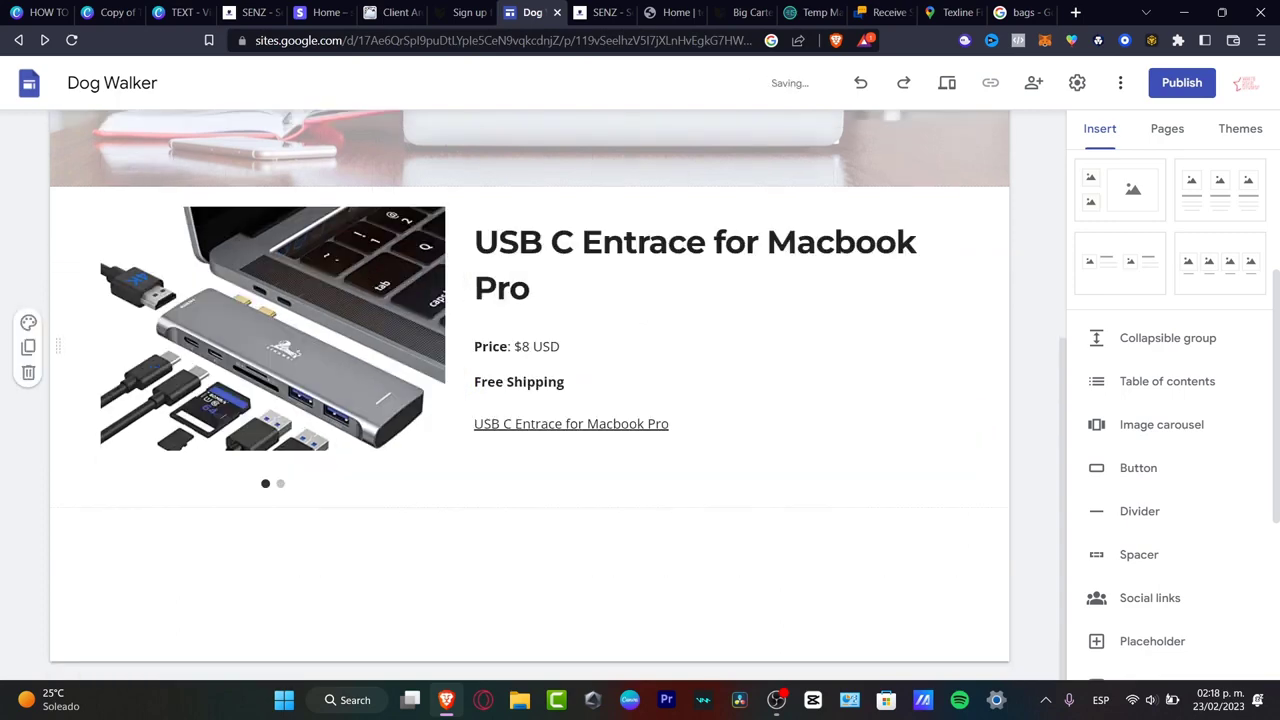
pyautogui.click(1167, 381)
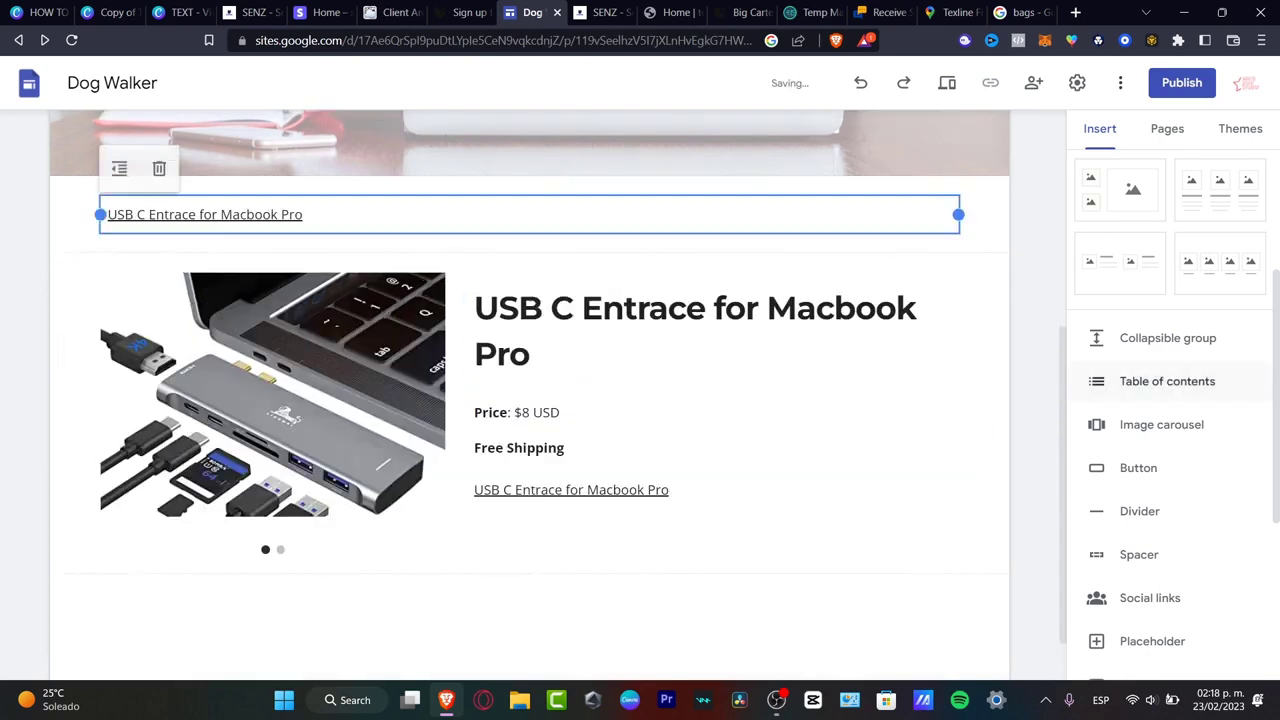
pyautogui.moveTo(480, 214); pyautogui.dragTo(486, 528)
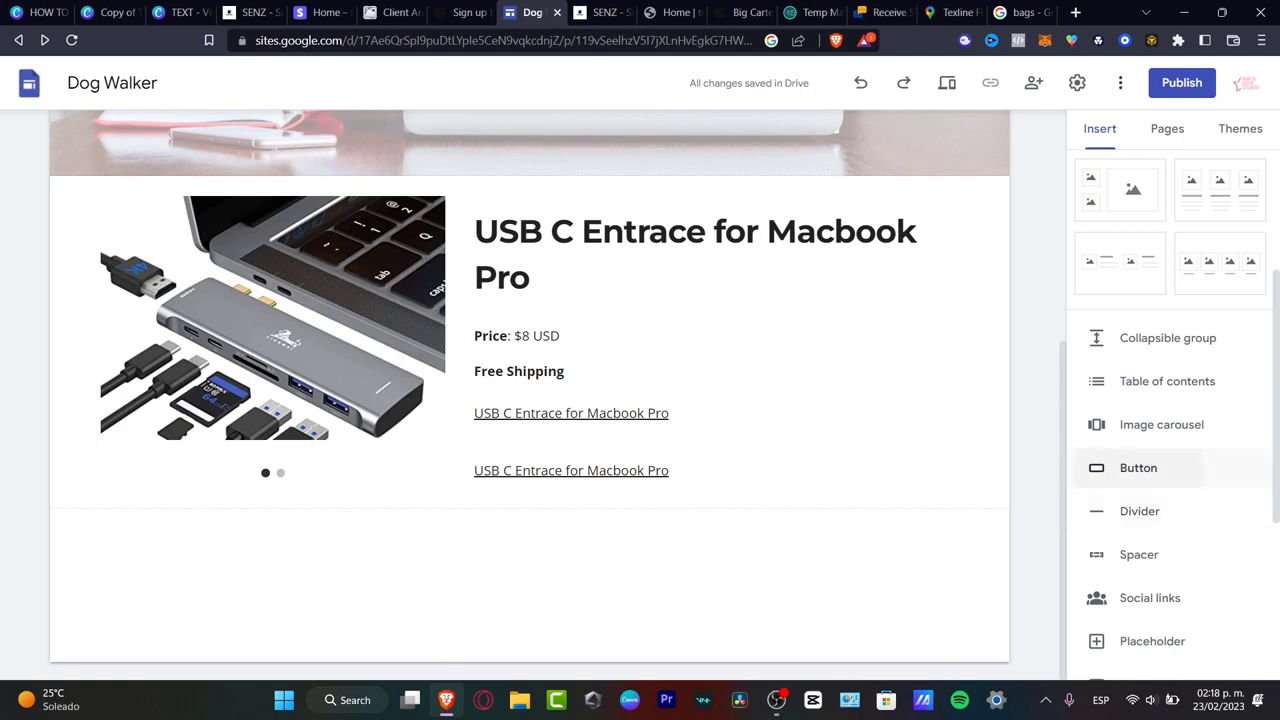
# Start a new button for the product page and name it "Buy now"
pyautogui.click(1138, 467)
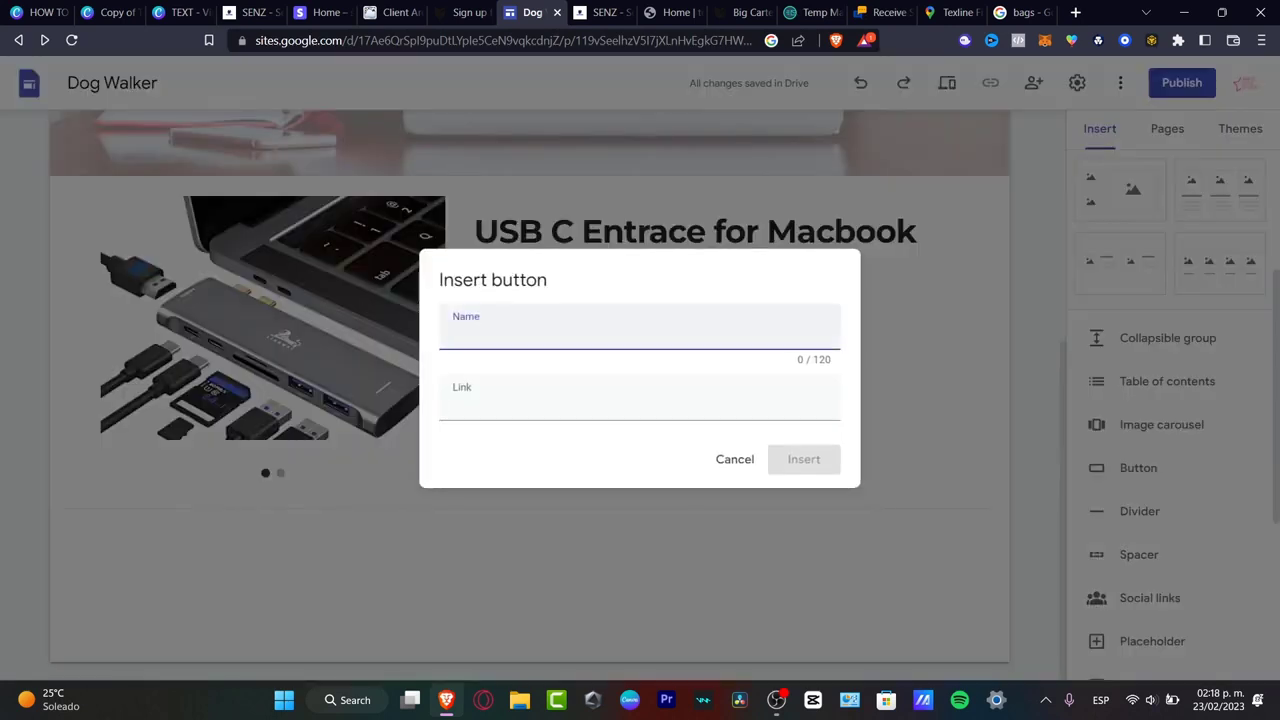
pyautogui.write('Buy now')
pyautogui.press('Tab')
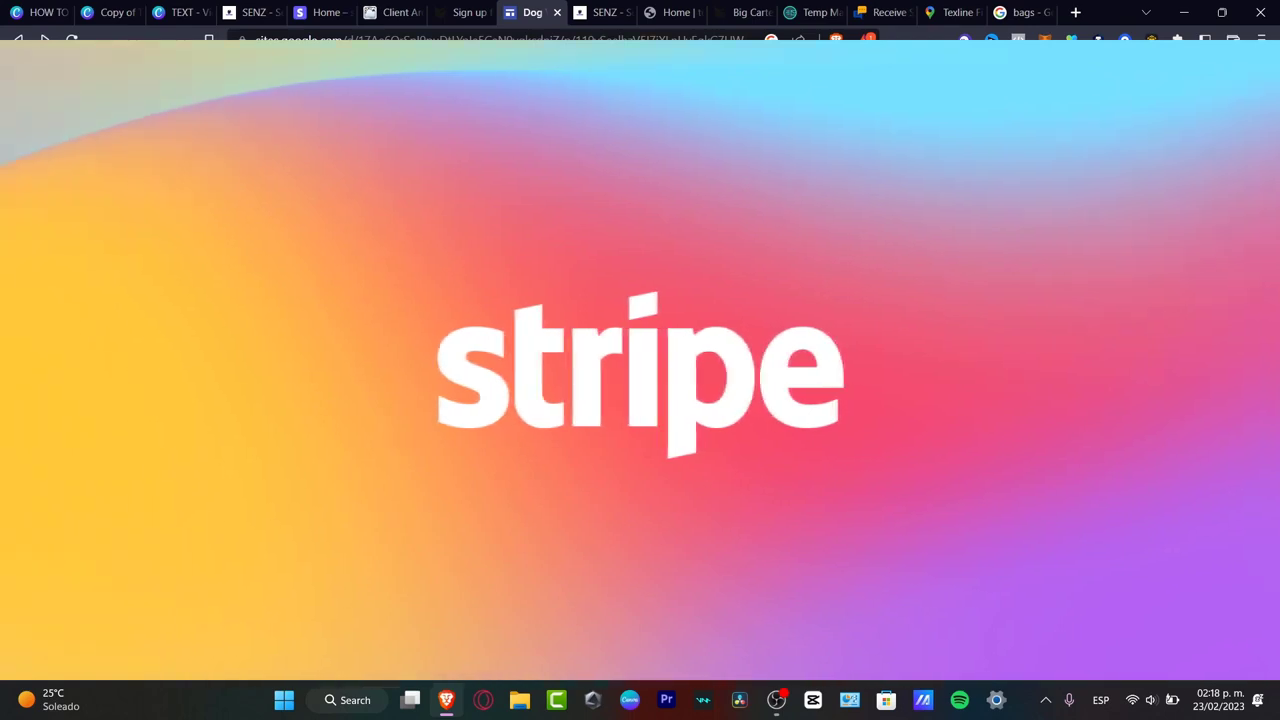
# Switch to the Stripe dashboard's products and examine the new product form's name, description, pricing and additional price options
pyautogui.click(322, 12)
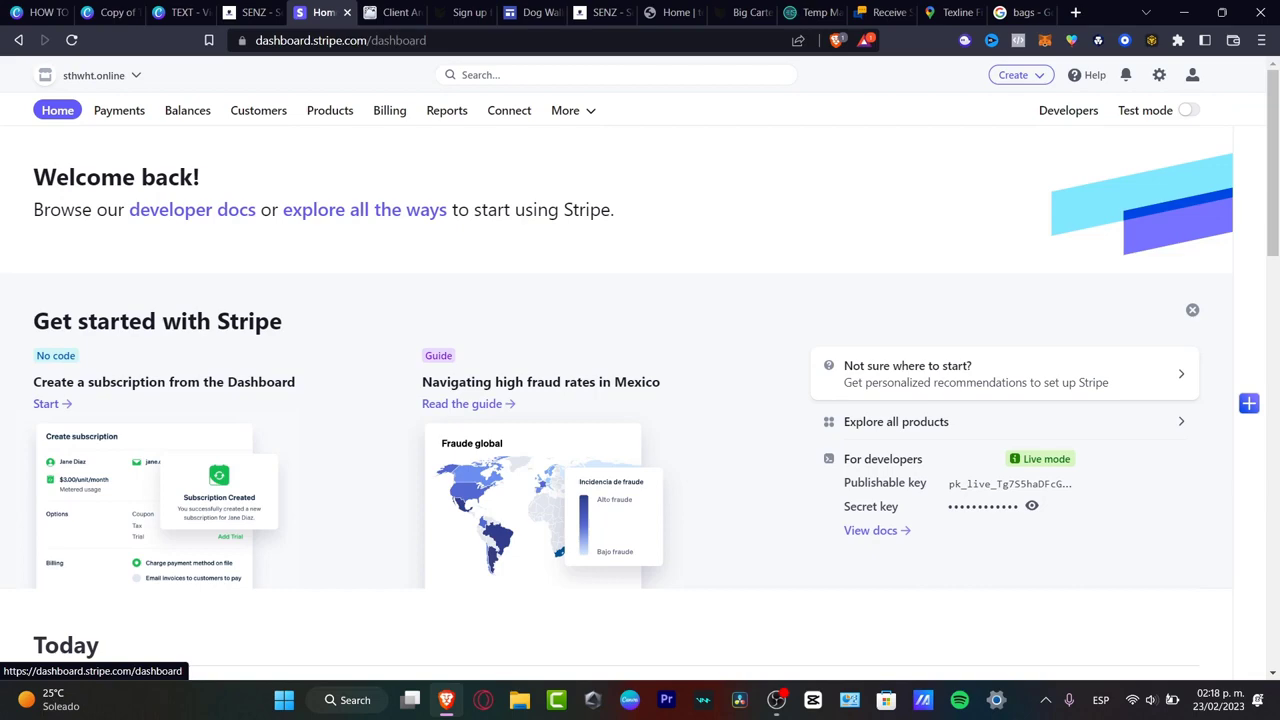
pyautogui.click(329, 110)
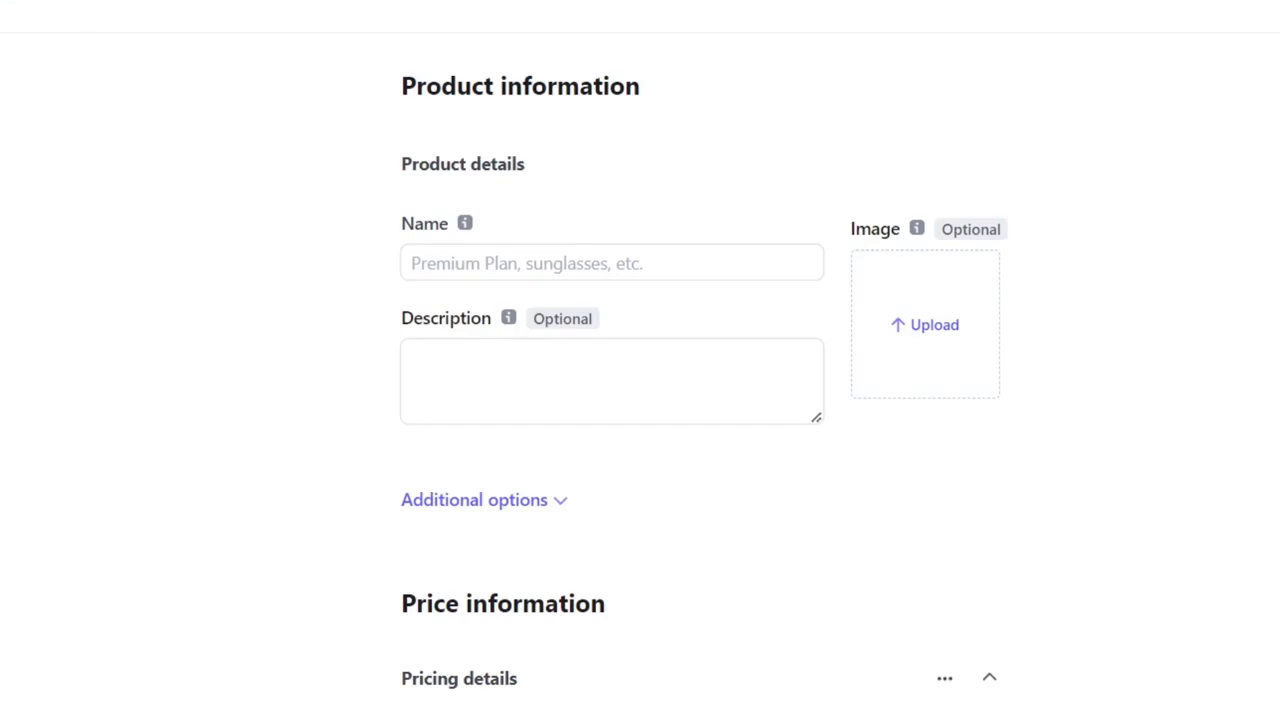
pyautogui.click(412, 262)
pyautogui.click(412, 356)
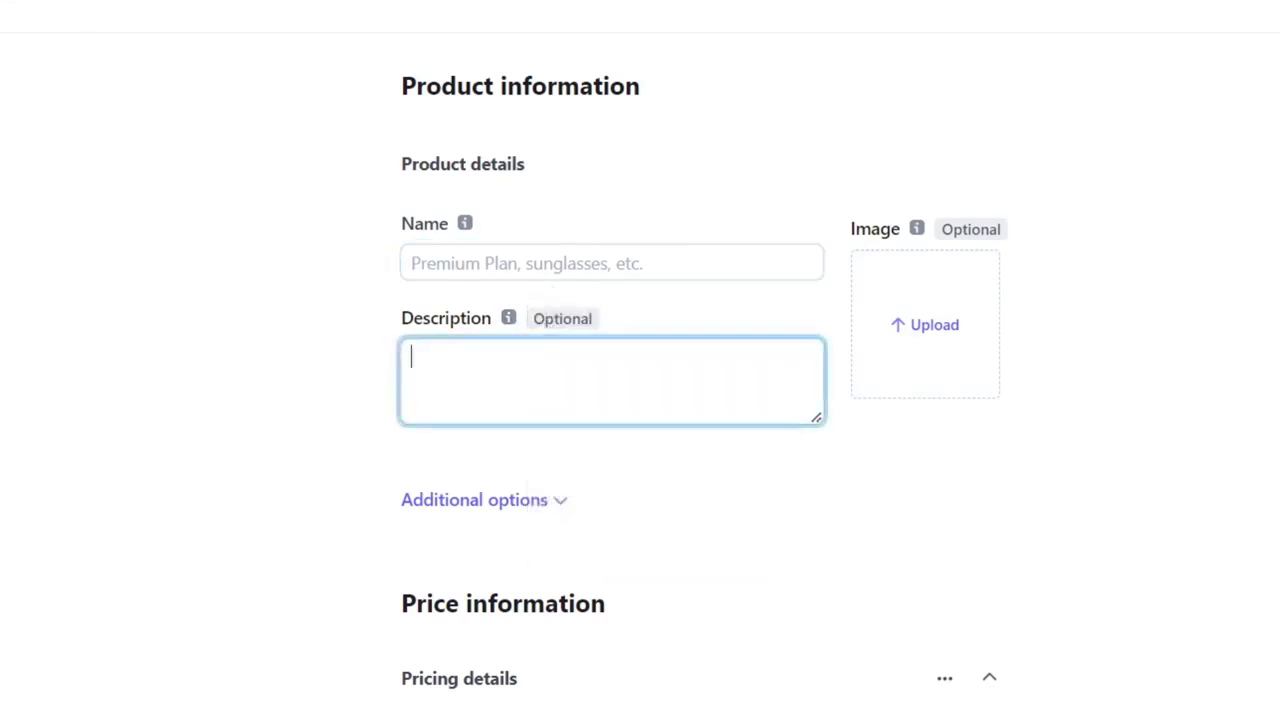
pyautogui.scroll(-4, 640, 400)
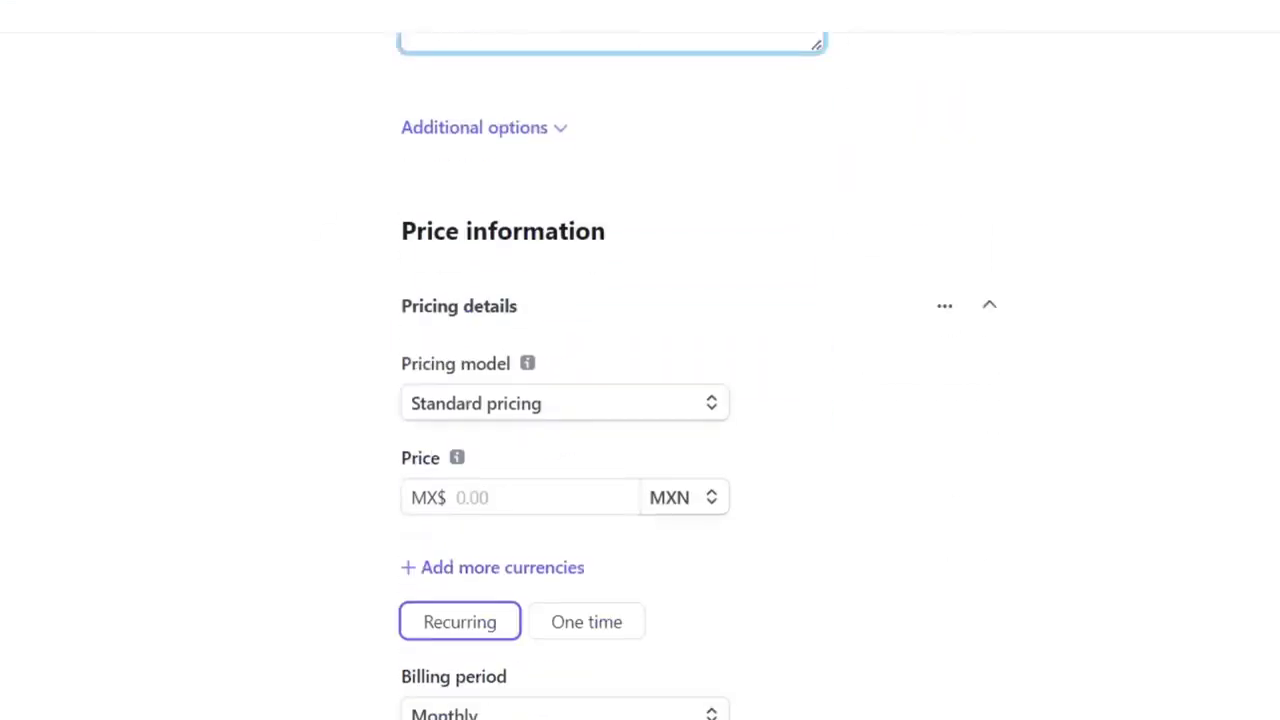
pyautogui.scroll(-3, 640, 400)
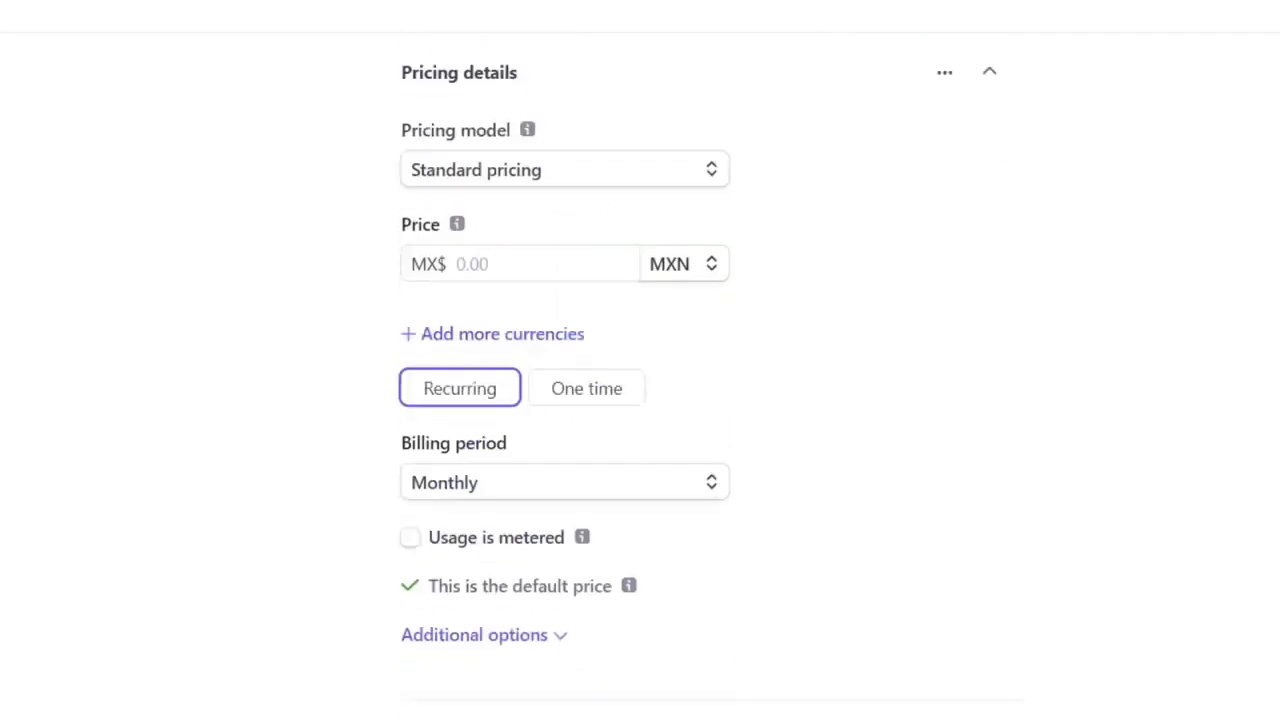
pyautogui.click(484, 634)
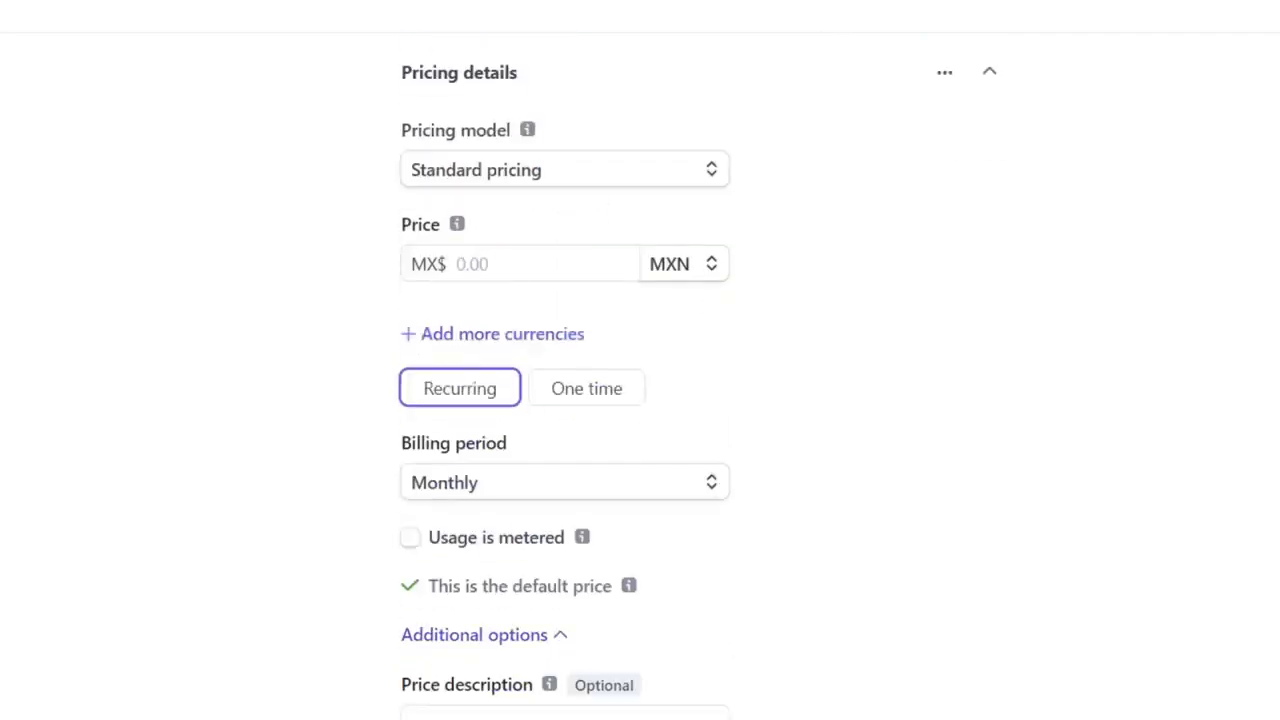
pyautogui.scroll(-2, 640, 400)
pyautogui.scroll(9, 640, 400)
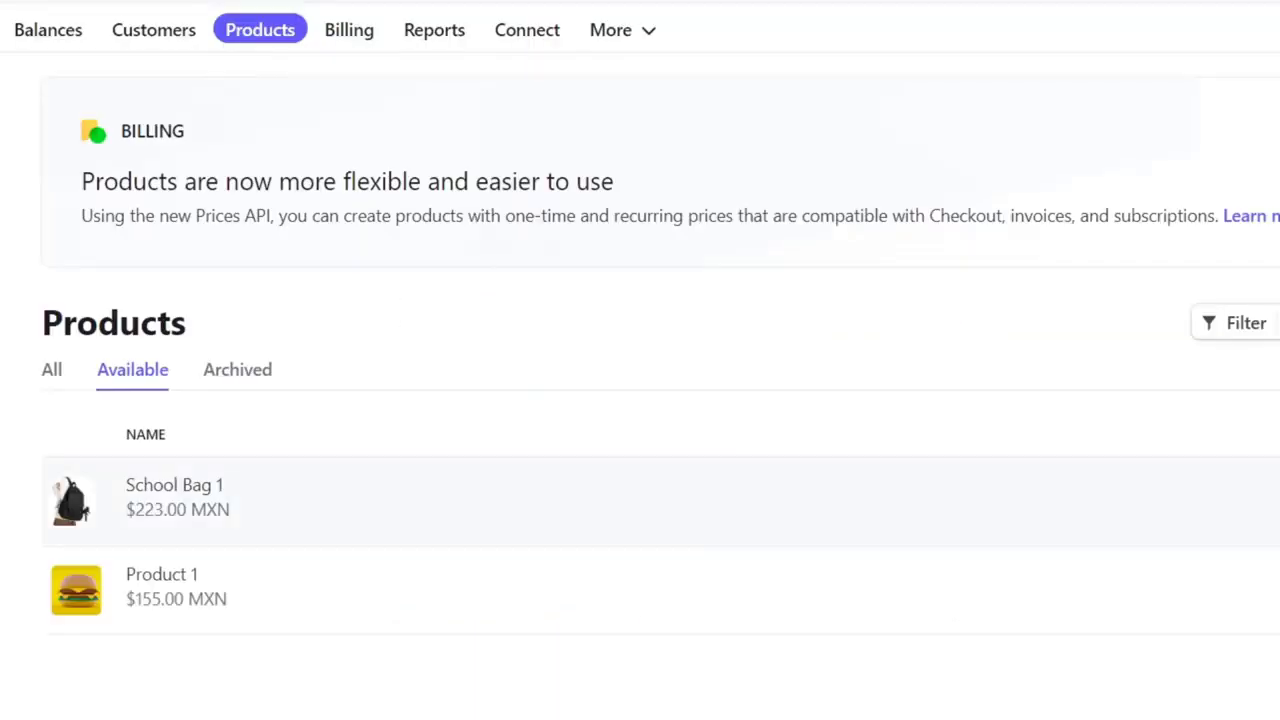
# Open the School Bag 1 product in Stripe and copy its payment link
pyautogui.click(174, 500)
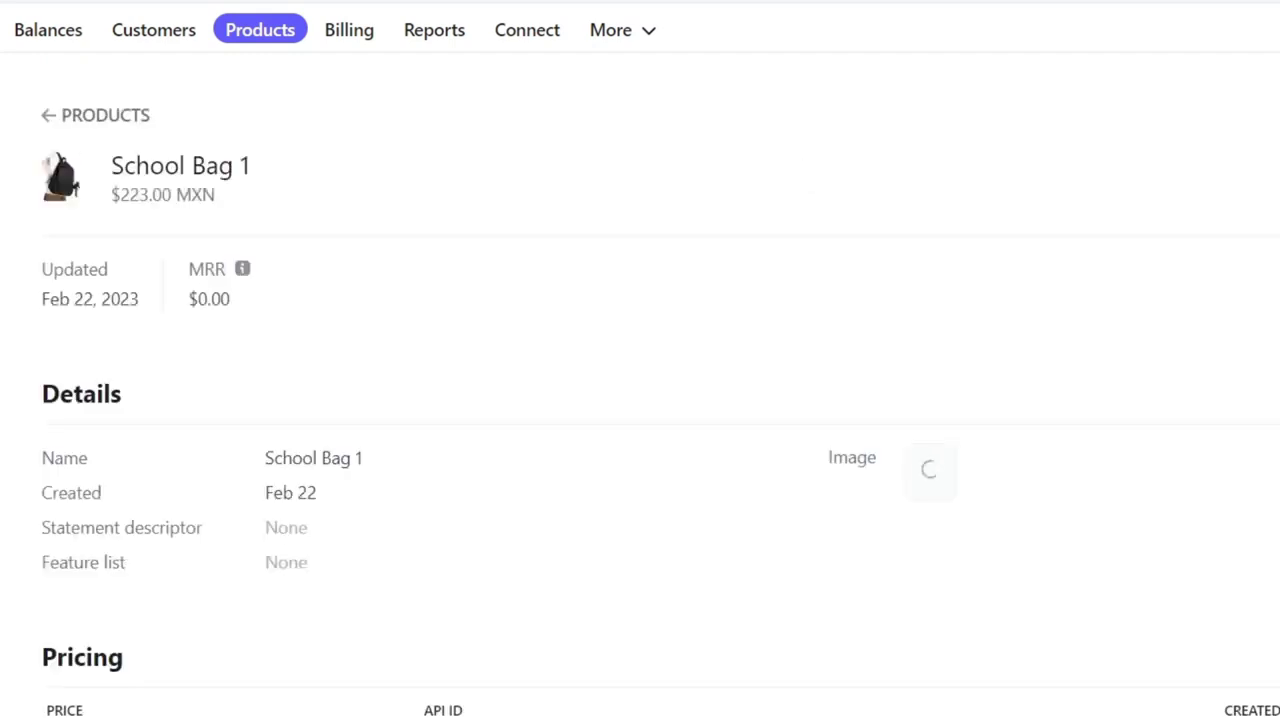
pyautogui.scroll(-4, 640, 400)
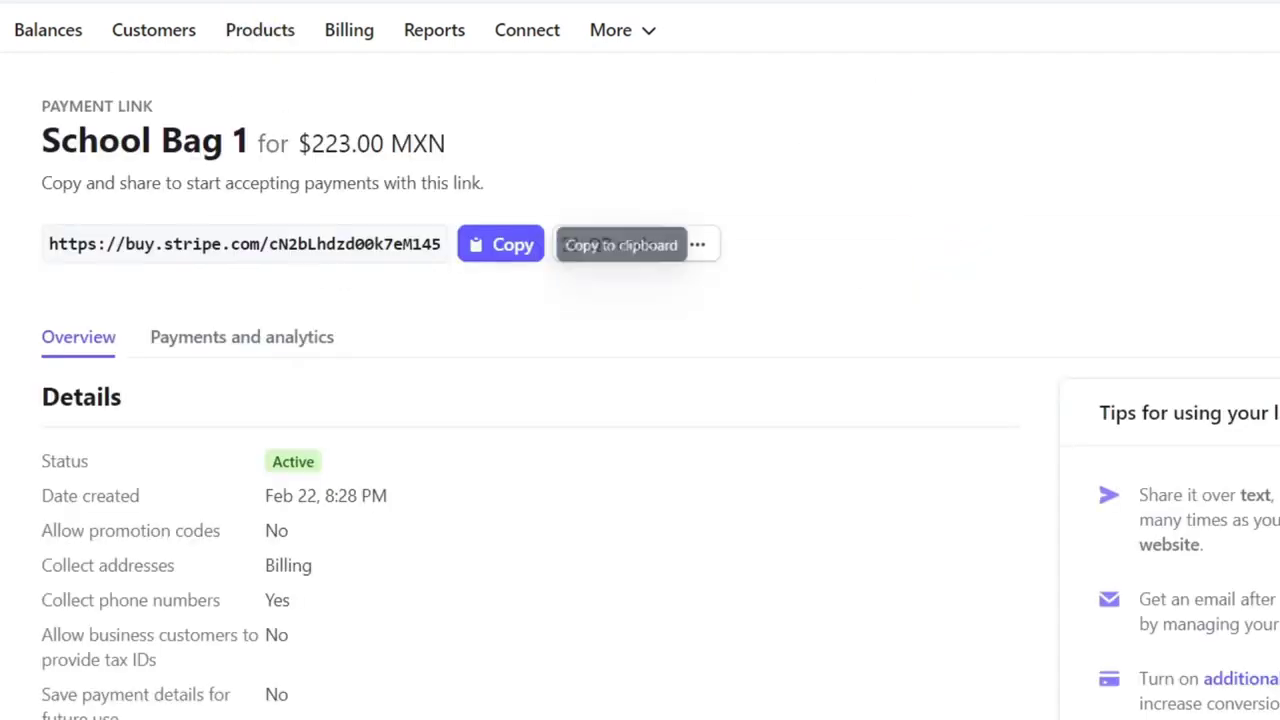
pyautogui.click(500, 244)
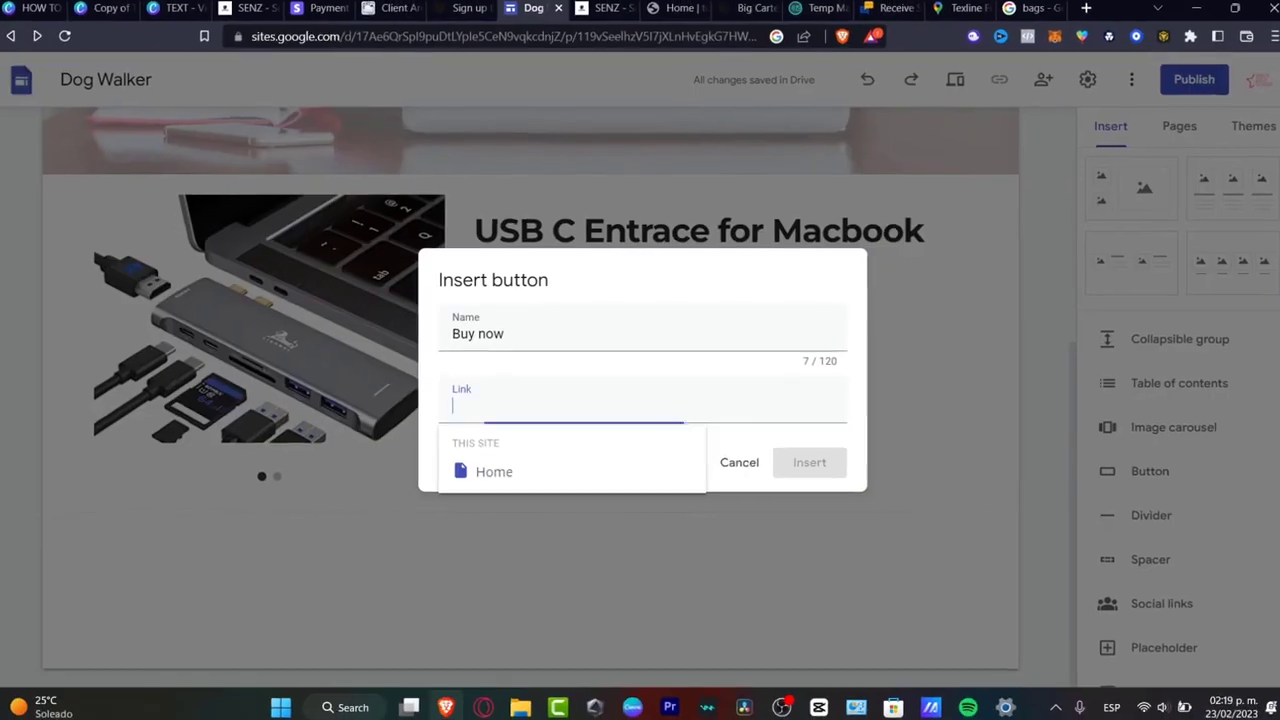
# Link the Buy now button to the copied Stripe payment link, insert it and move it into the product text column
pyautogui.hotkey('ctrl', 'v')
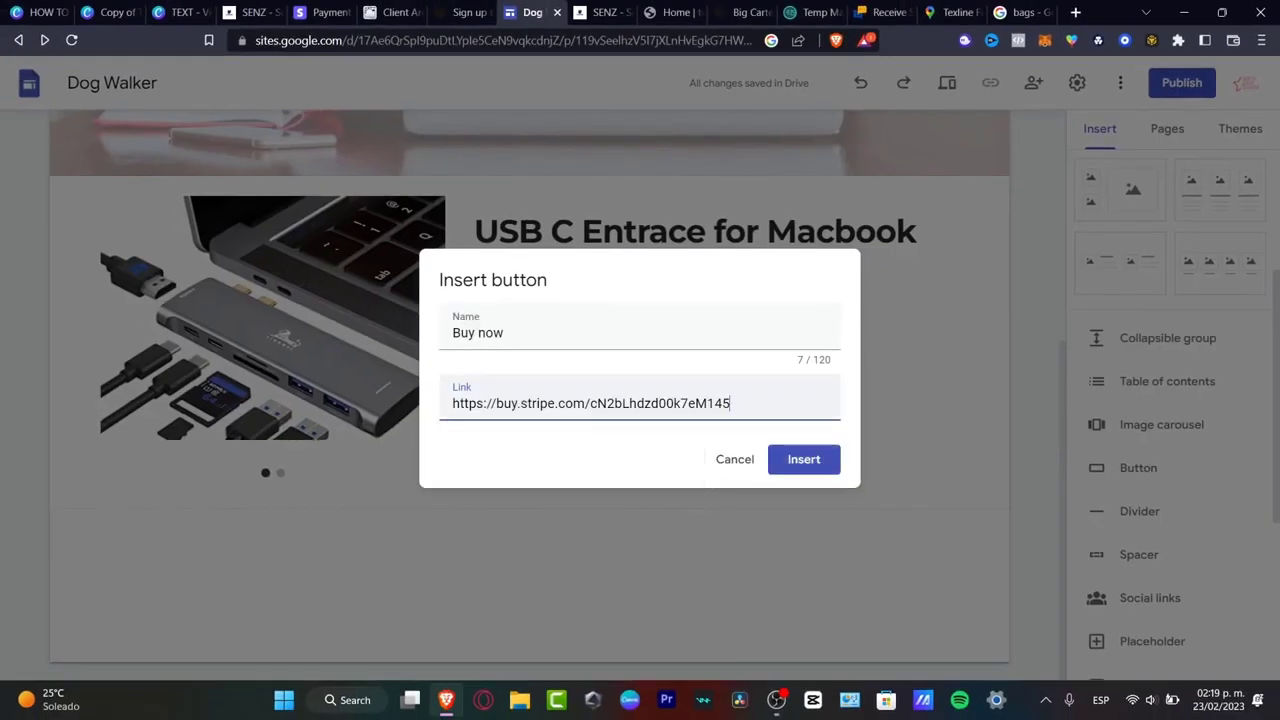
pyautogui.press('Return')
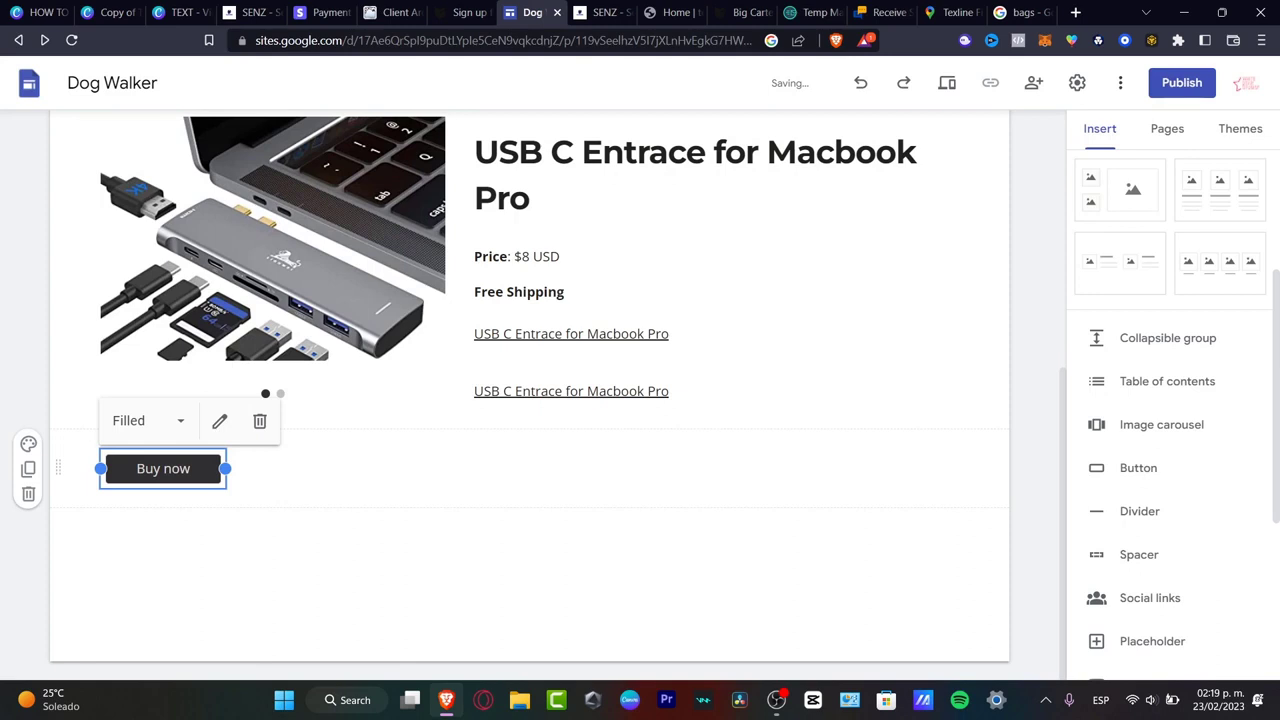
pyautogui.moveTo(163, 468); pyautogui.dragTo(733, 419)
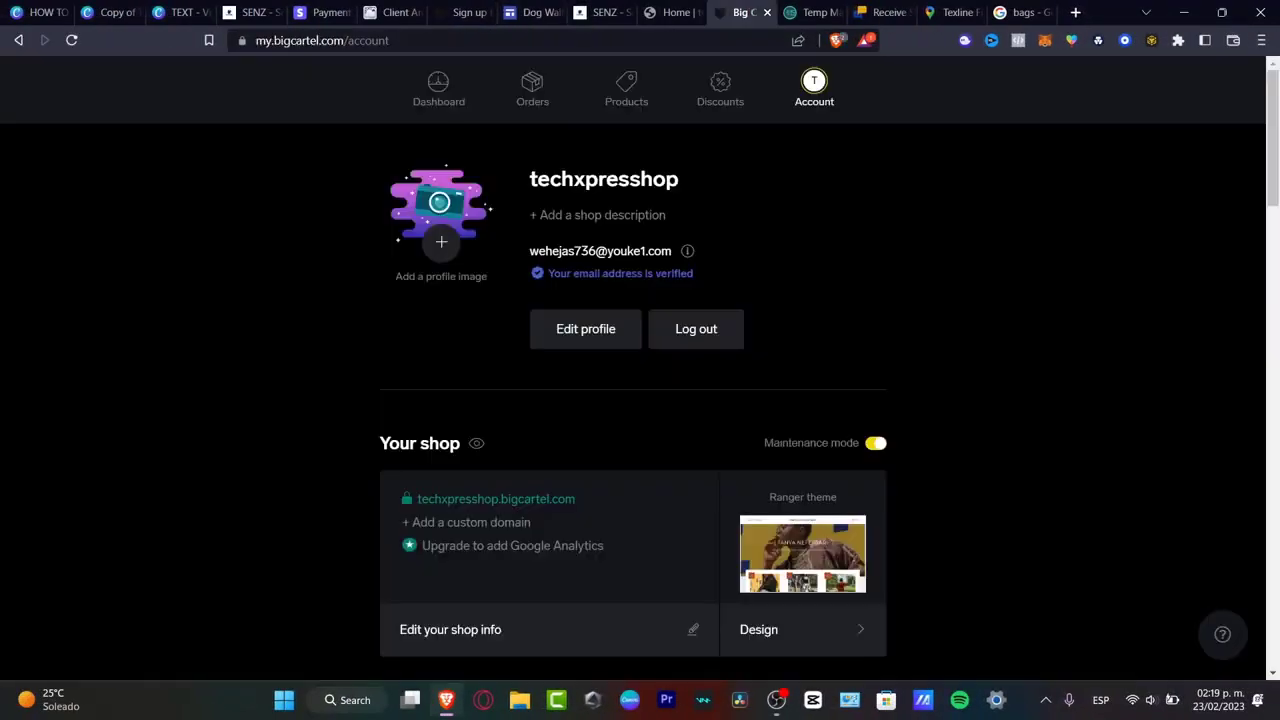
# Switch to Big Cartel and look over the sample bag storefront and the fields of the free store sign-up form
pyautogui.click(672, 12)
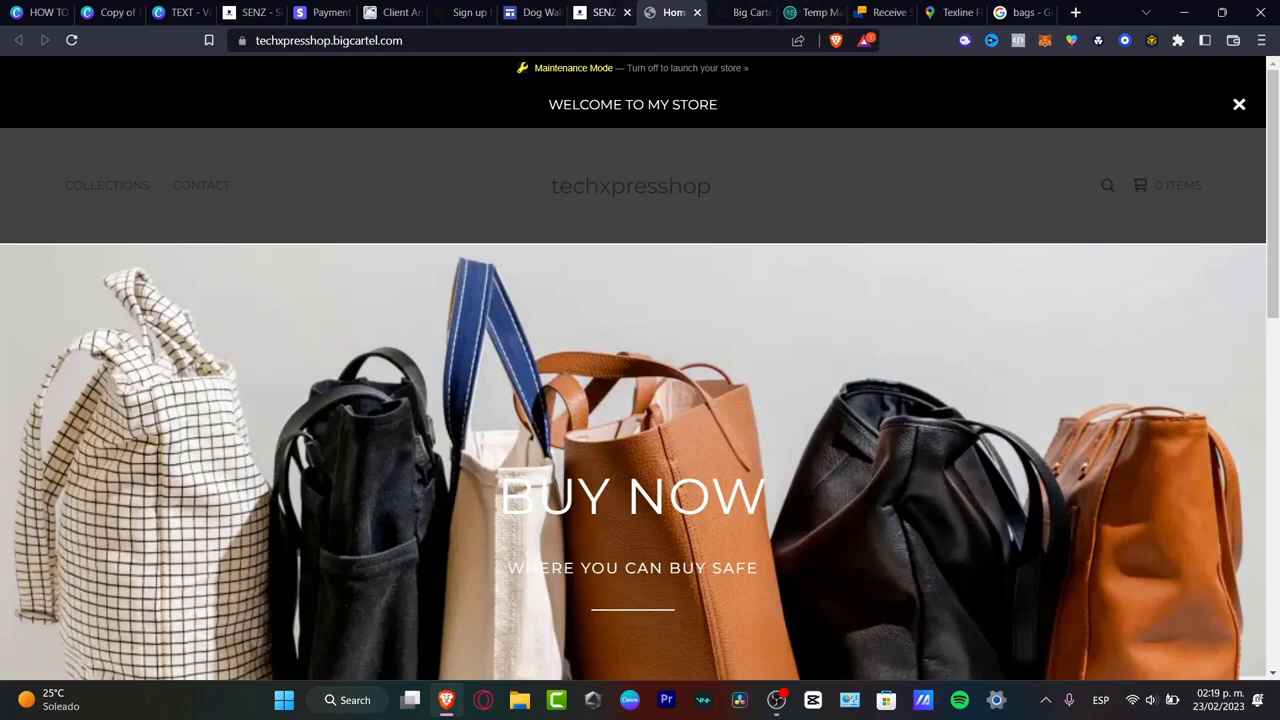
pyautogui.click(462, 12)
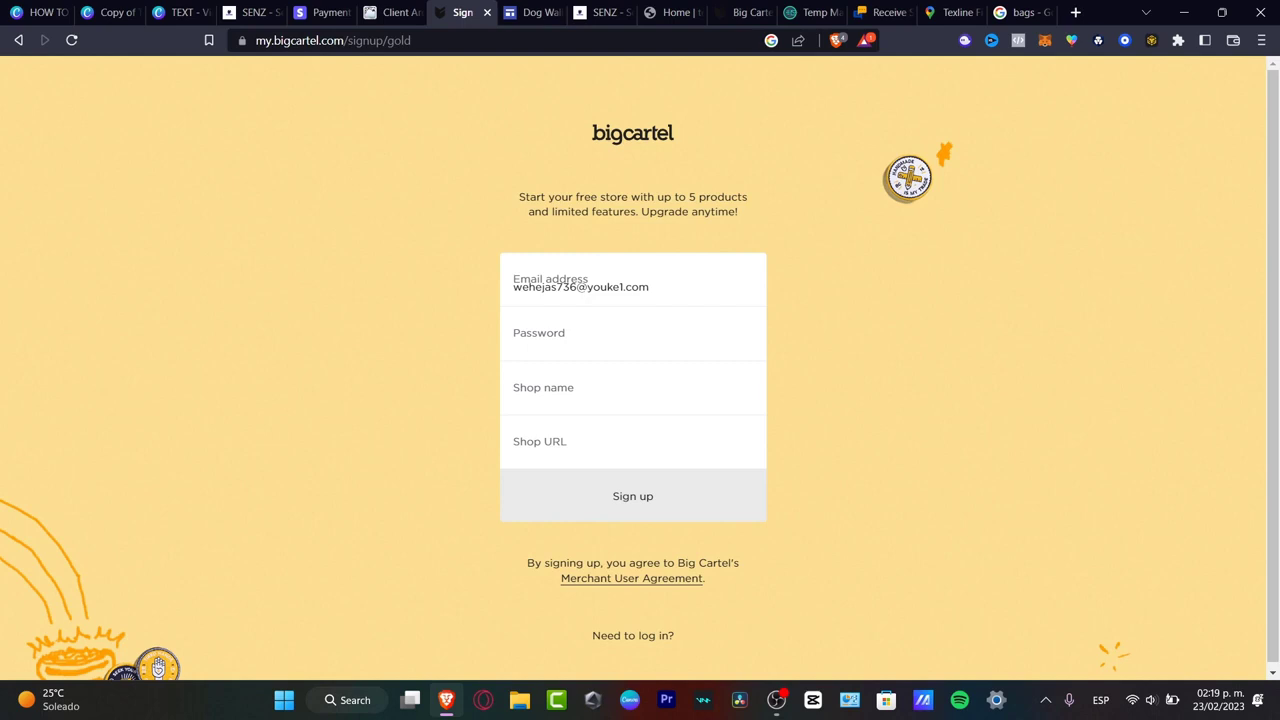
pyautogui.press('Tab')
pyautogui.press('Tab')
pyautogui.press('Tab')
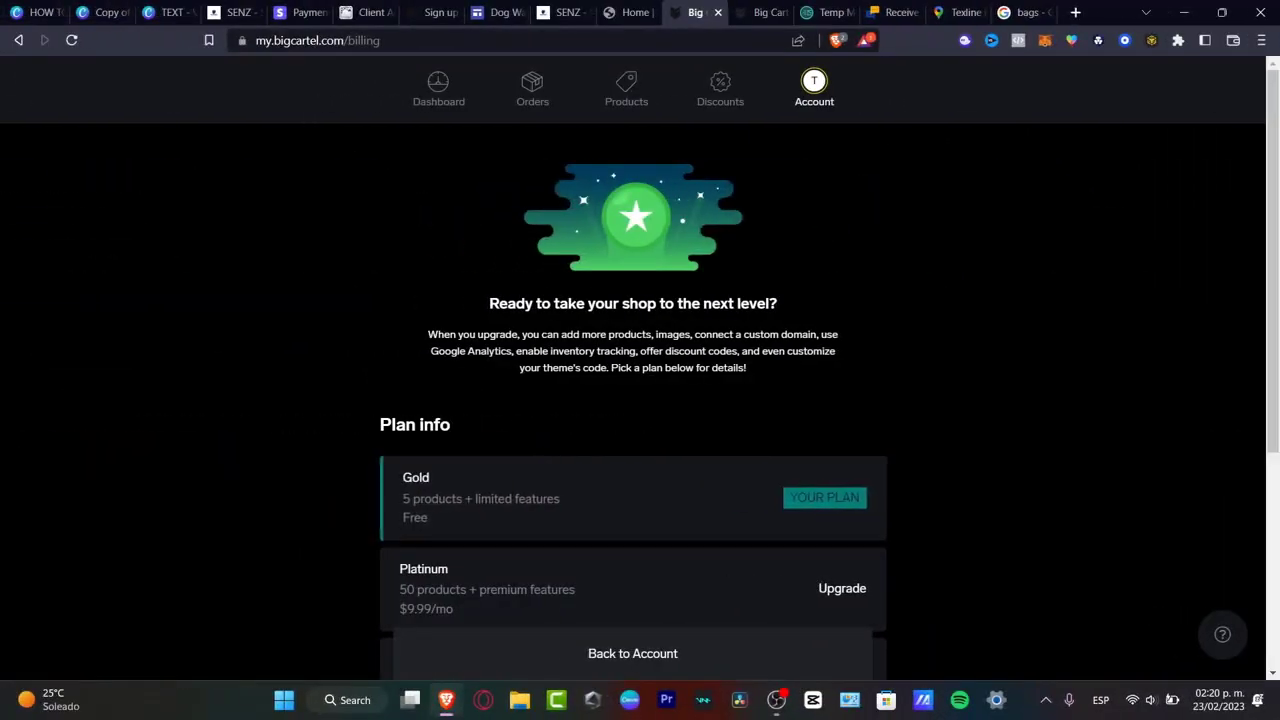
# Review the Gold, Platinum and Diamond plans on the Big Cartel billing page and return to the shop account
pyautogui.scroll(-3, 840, 431)
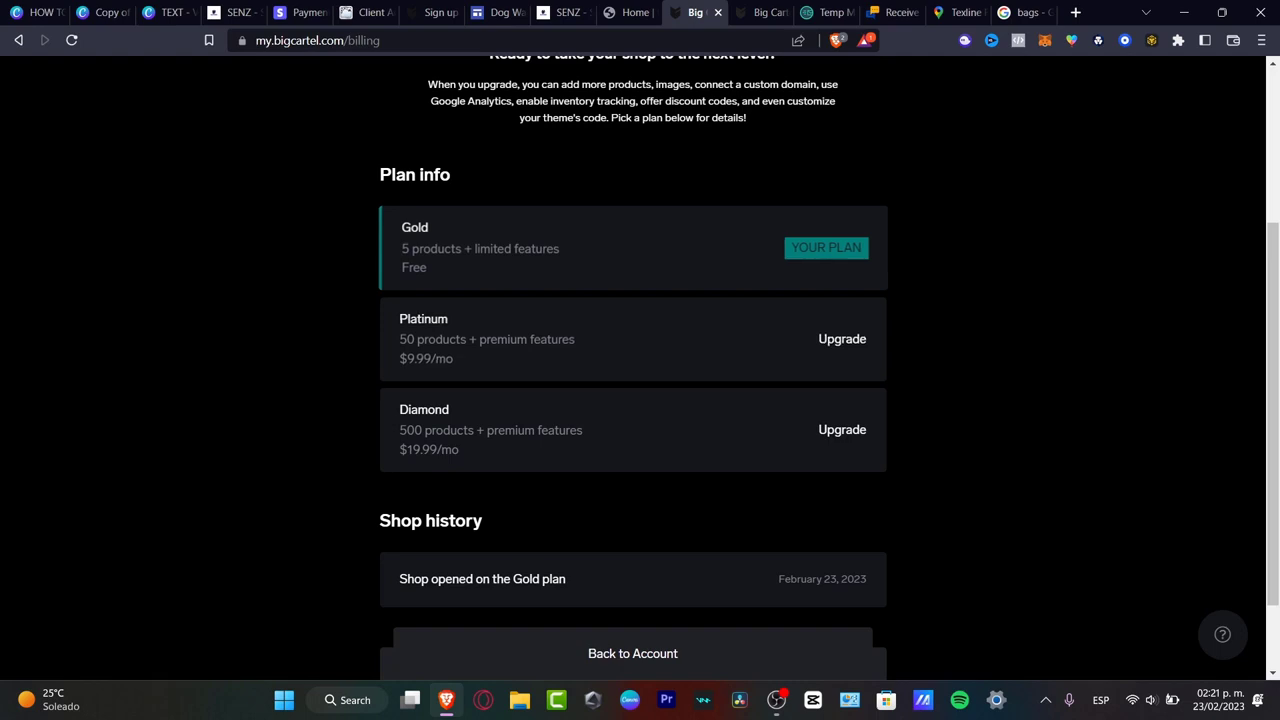
pyautogui.scroll(-1, 632, 400)
pyautogui.click(632, 653)
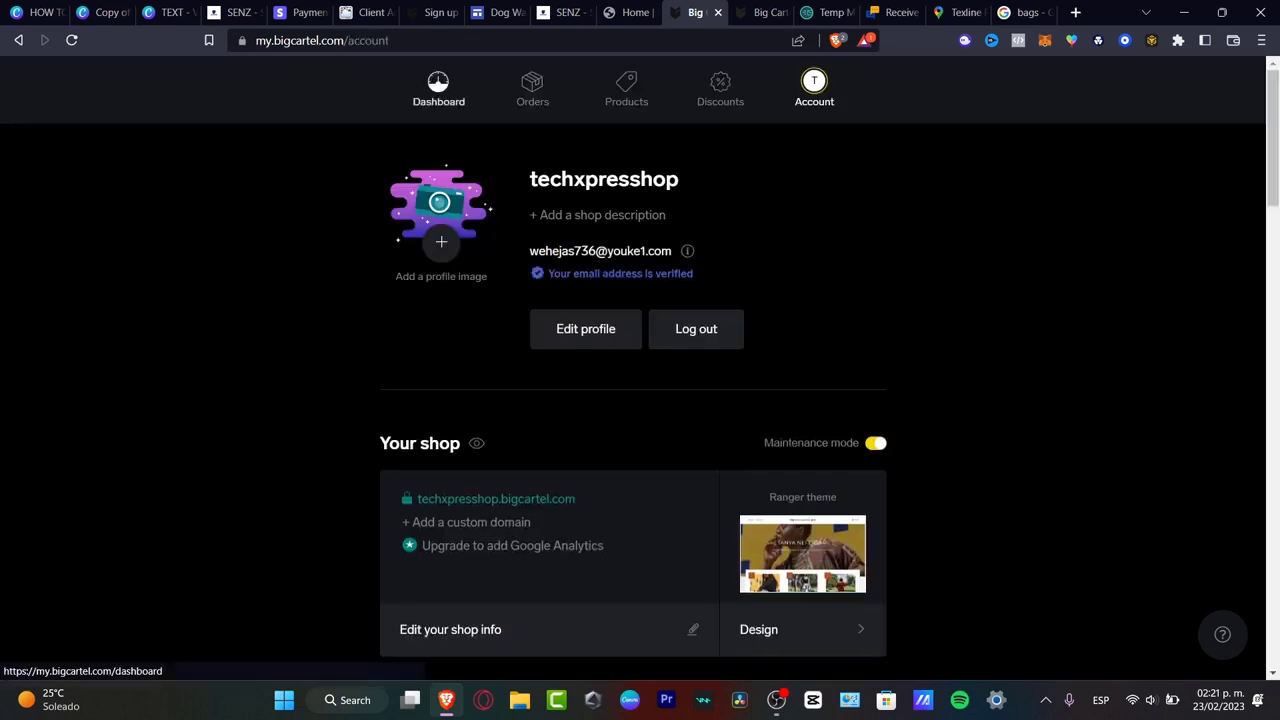
pyautogui.click(438, 88)
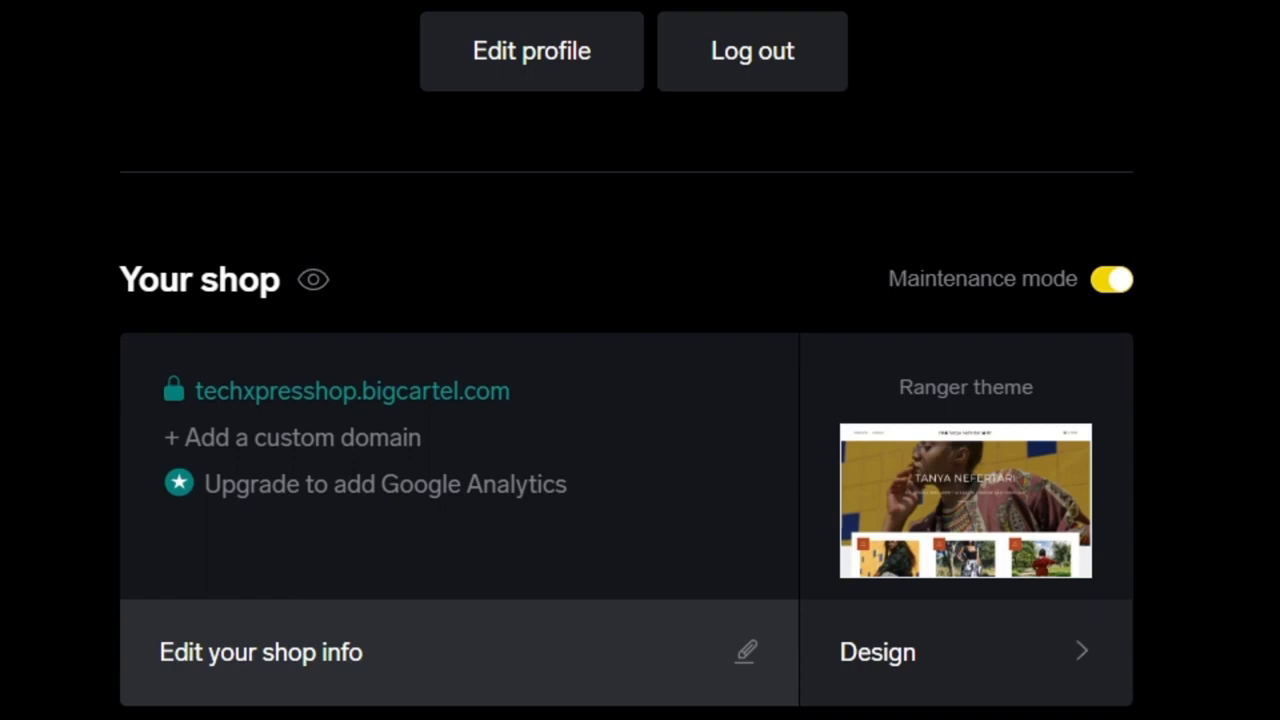
# Examine the shop URL and custom domain options in the shop info and close them without saving
pyautogui.click(459, 652)
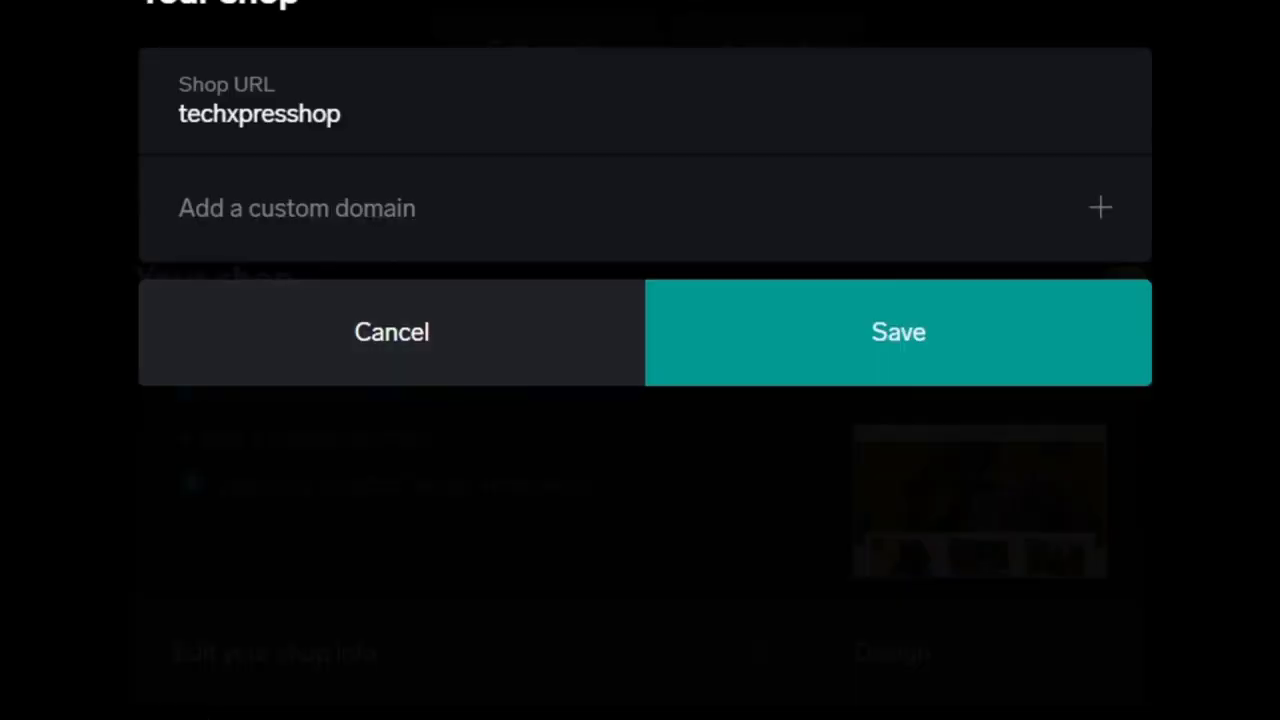
pyautogui.click(339, 113)
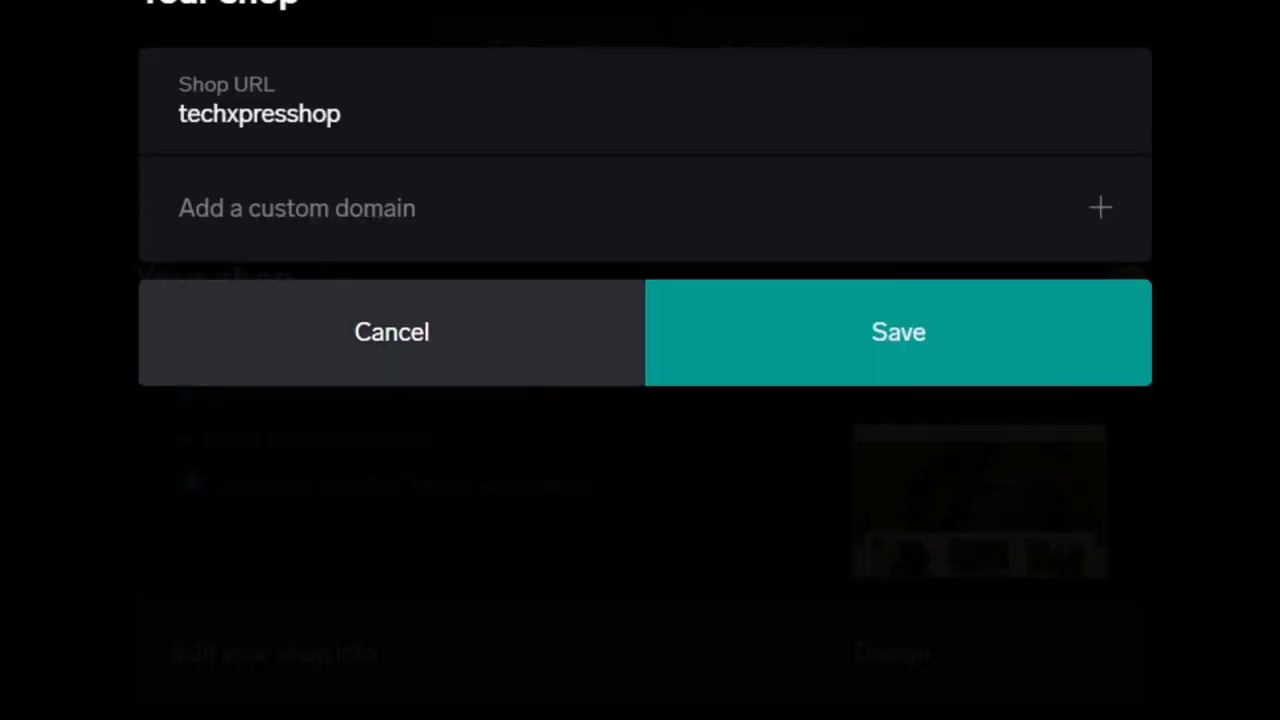
pyautogui.click(391, 332)
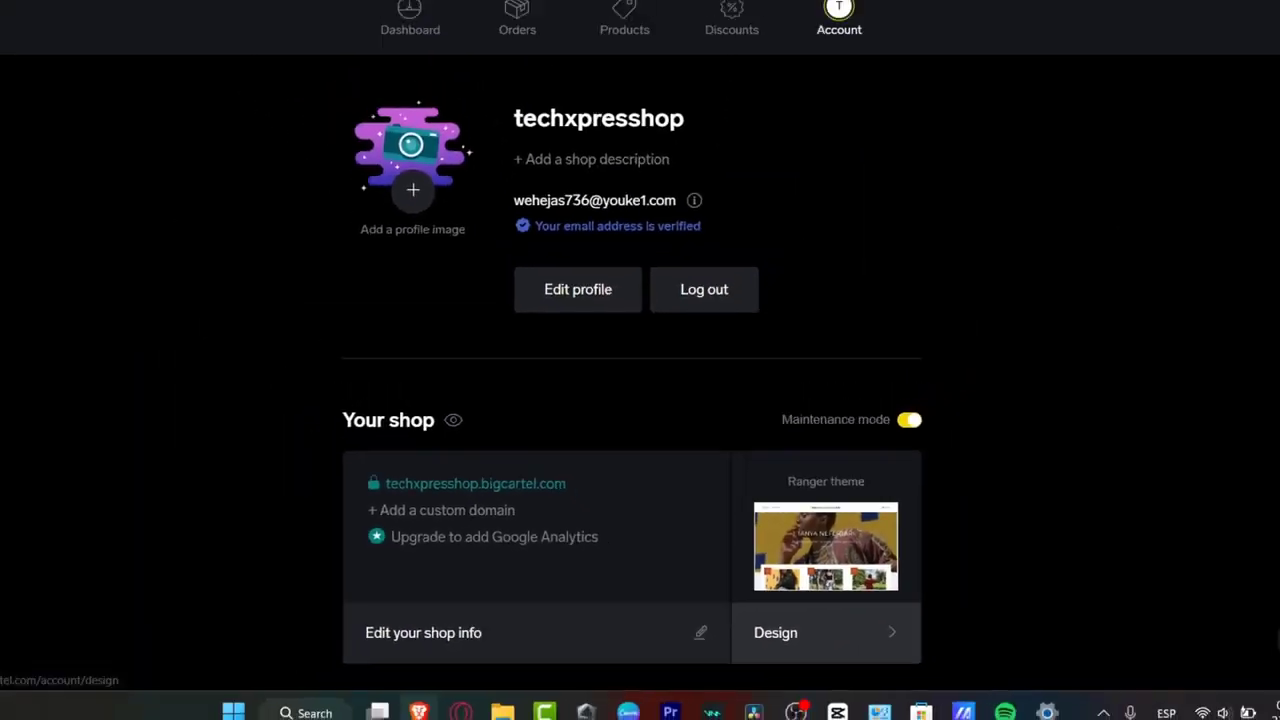
# Open the shop's design editor and replace the current theme with PickleJuice
pyautogui.click(790, 632)
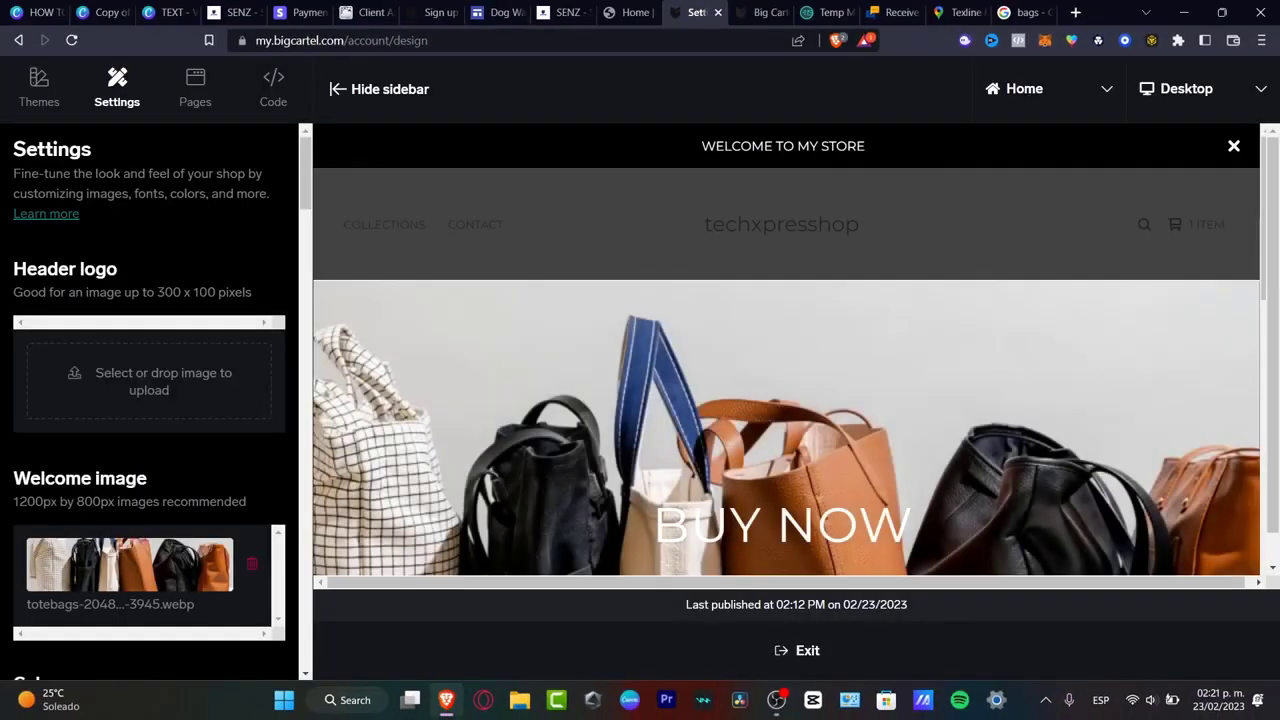
pyautogui.click(39, 88)
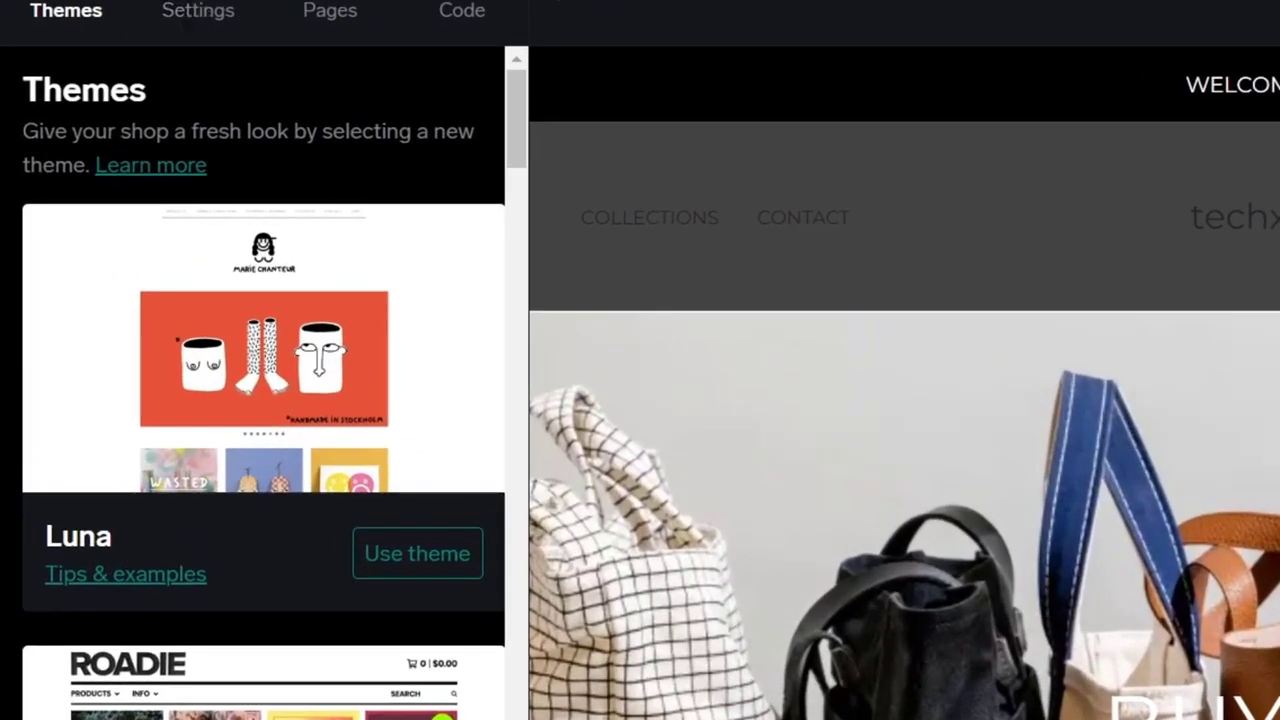
pyautogui.scroll(-8, 263, 380)
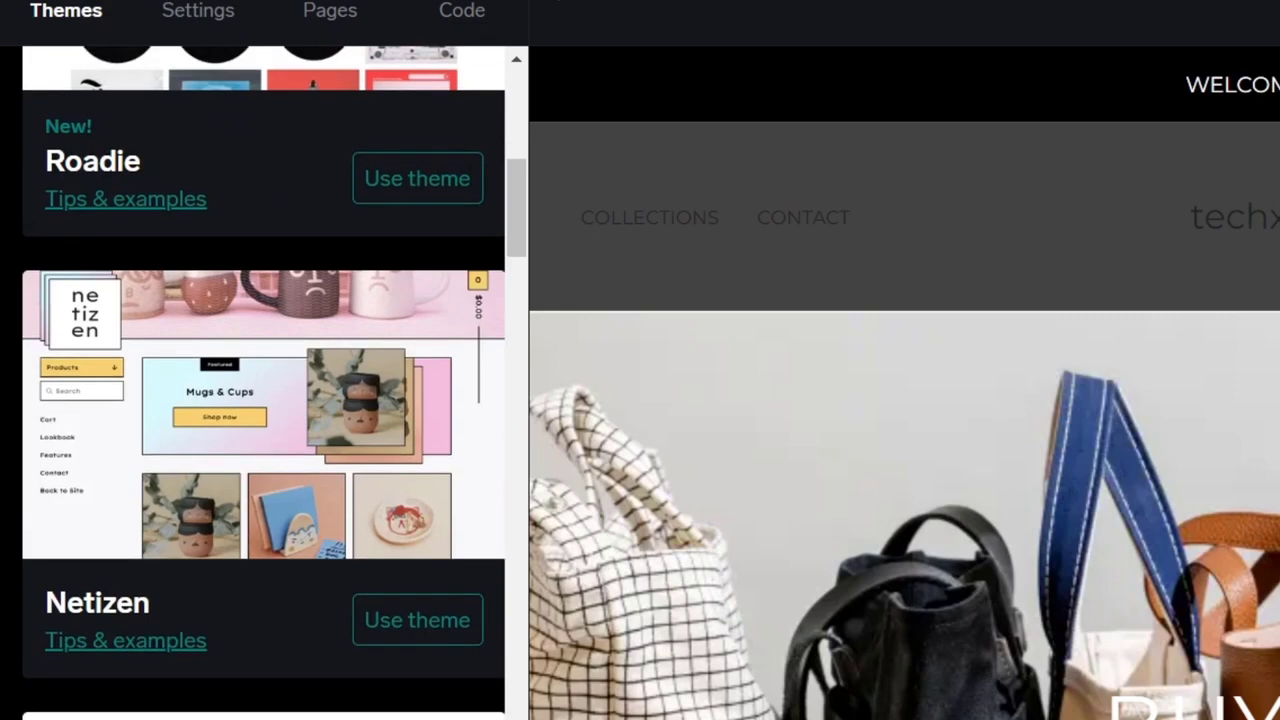
pyautogui.scroll(-15, 263, 380)
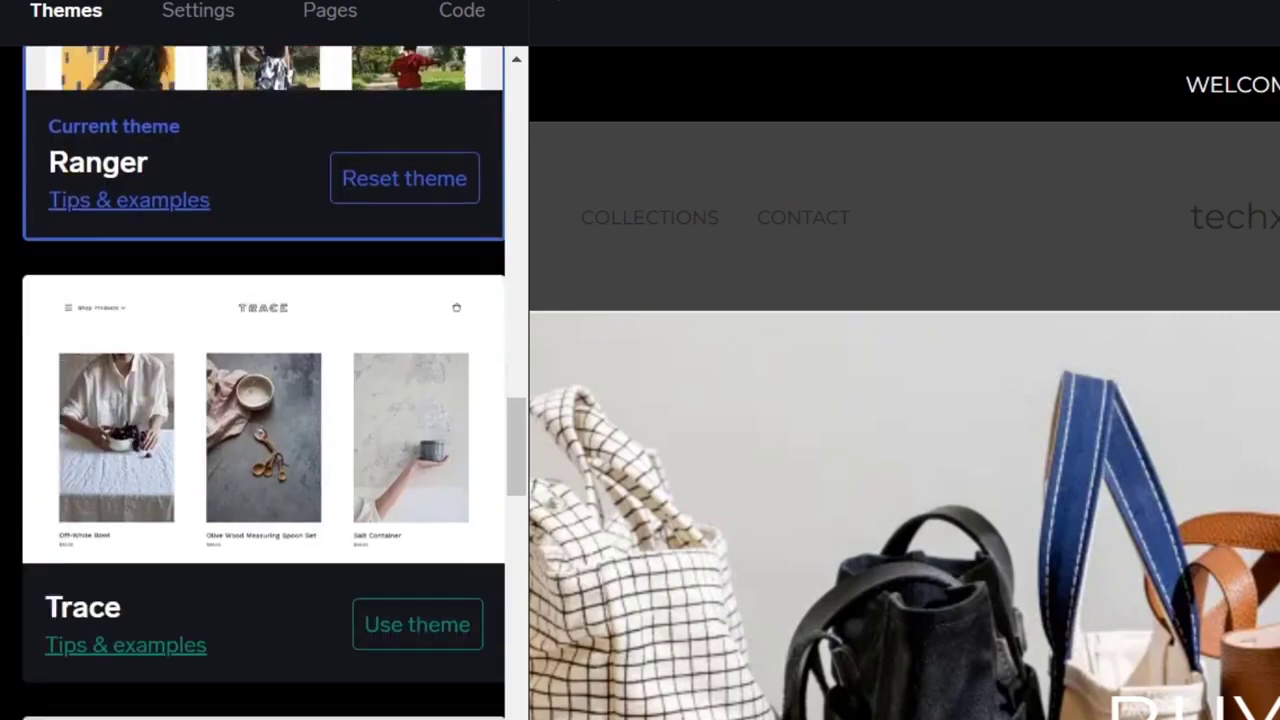
pyautogui.scroll(-15, 263, 380)
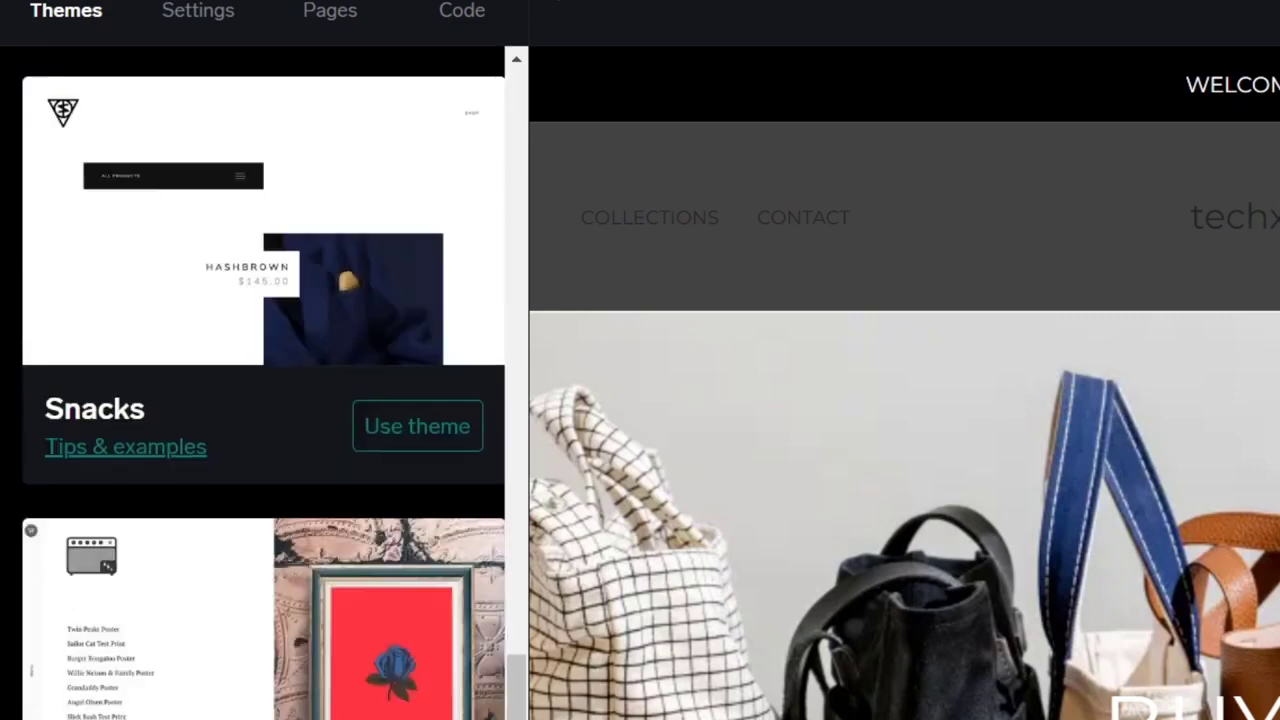
pyautogui.scroll(-10, 263, 380)
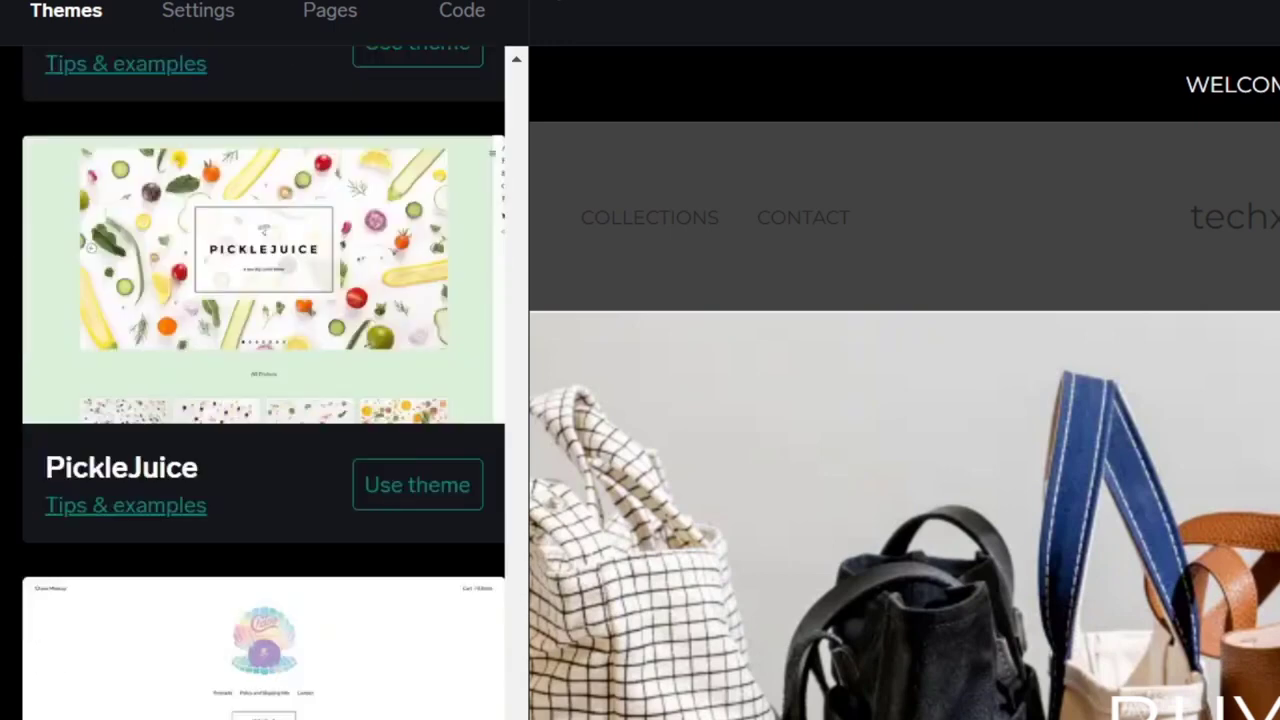
pyautogui.click(417, 484)
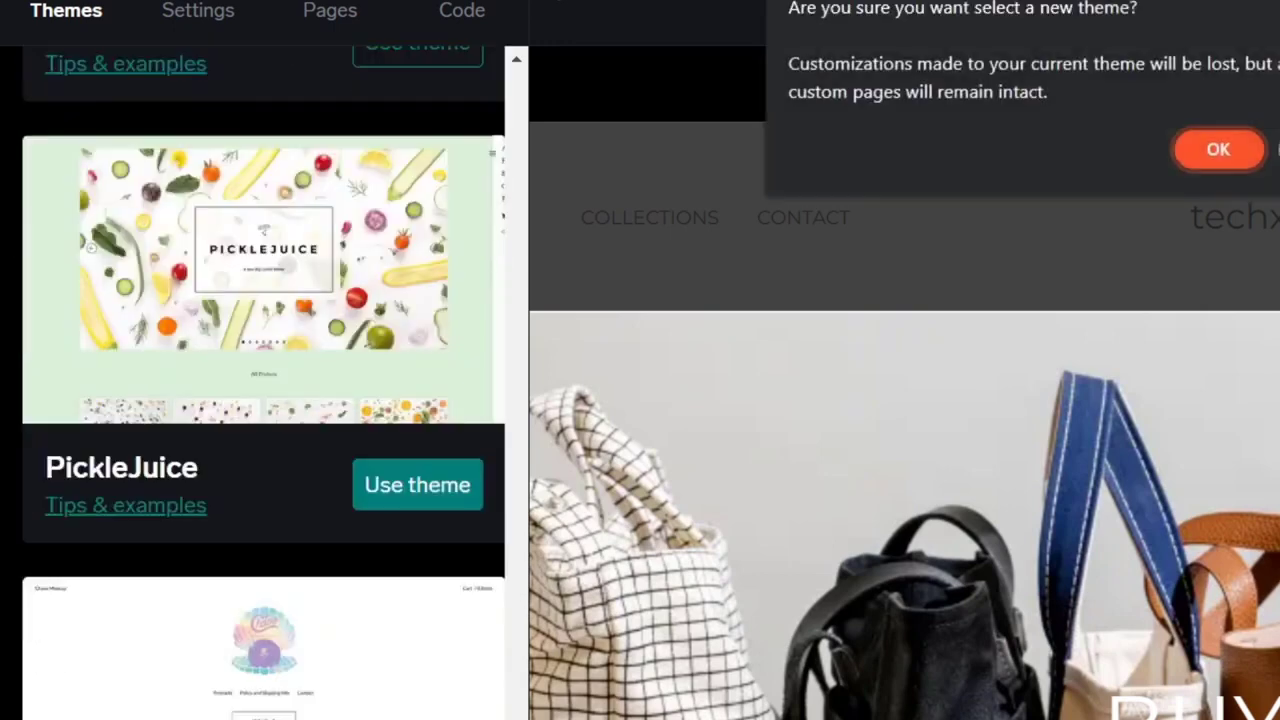
pyautogui.press('Return')
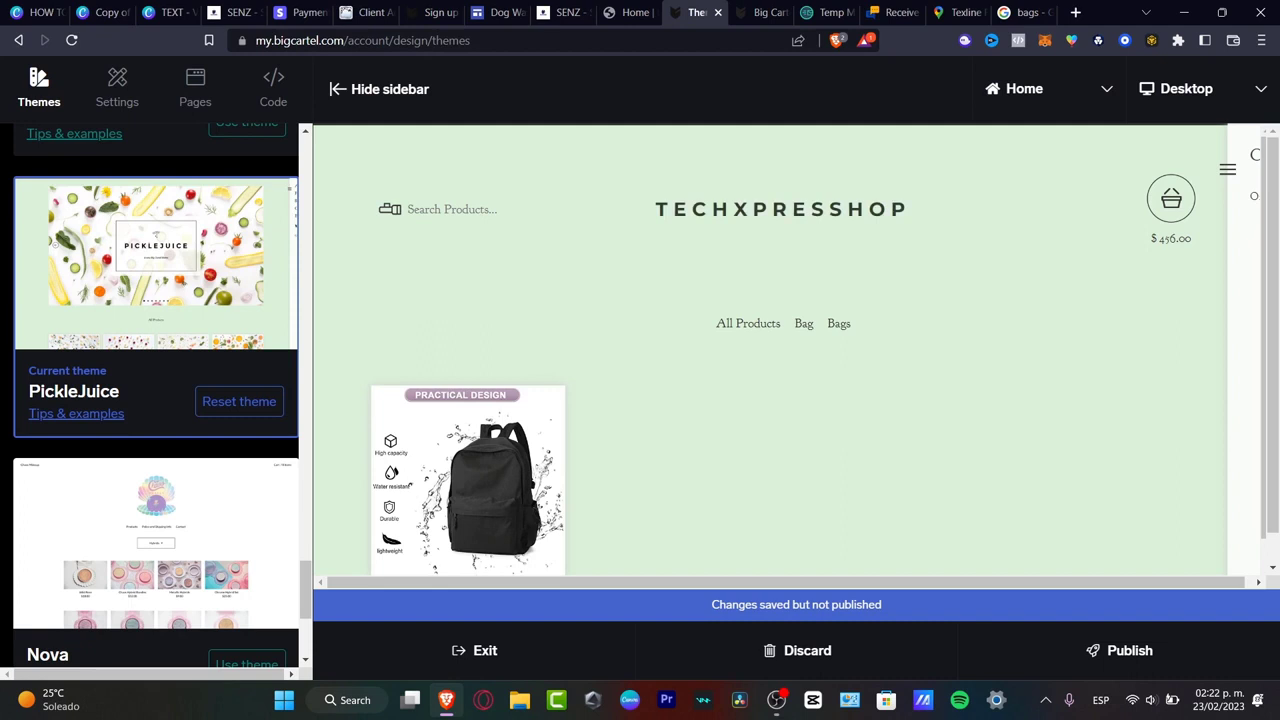
# Look through the PickleJuice theme's settings for social media URLs, product counts, search and price display
pyautogui.click(117, 90)
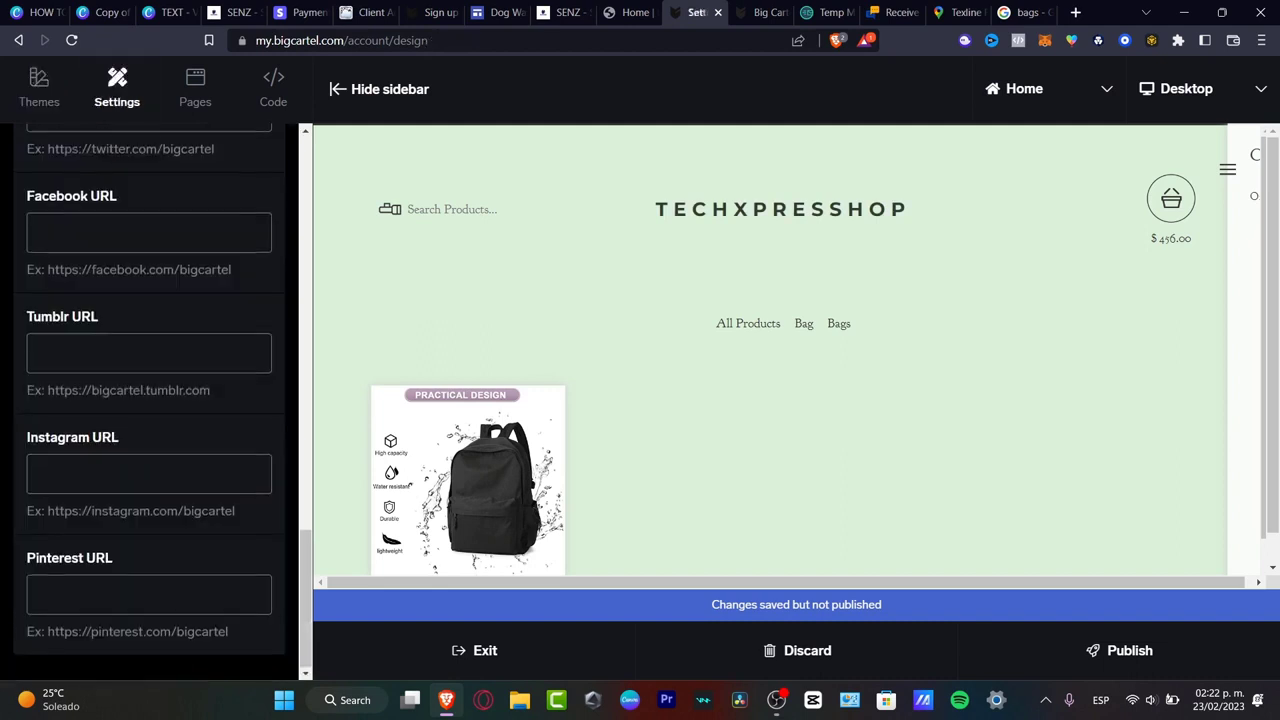
pyautogui.scroll(2, 150, 400)
pyautogui.scroll(-2, 150, 400)
pyautogui.scroll(5, 150, 595)
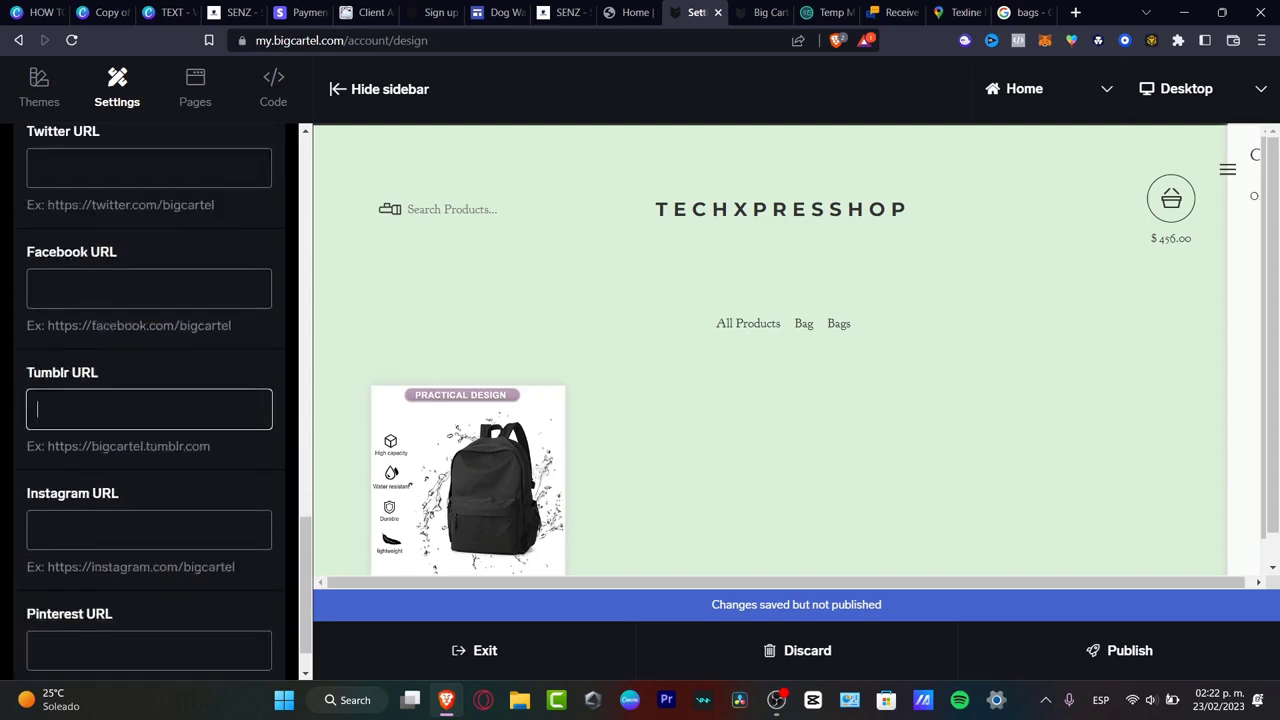
pyautogui.scroll(-2, 150, 400)
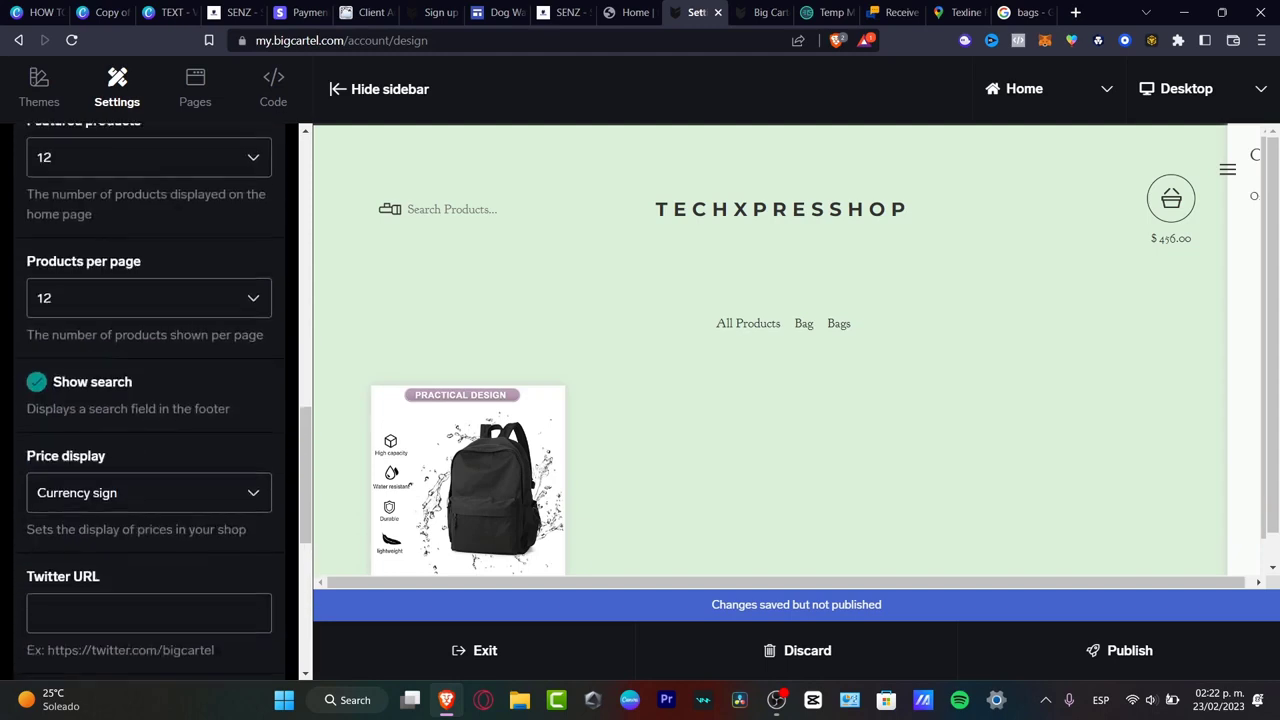
pyautogui.scroll(7, 150, 400)
pyautogui.scroll(2, 150, 400)
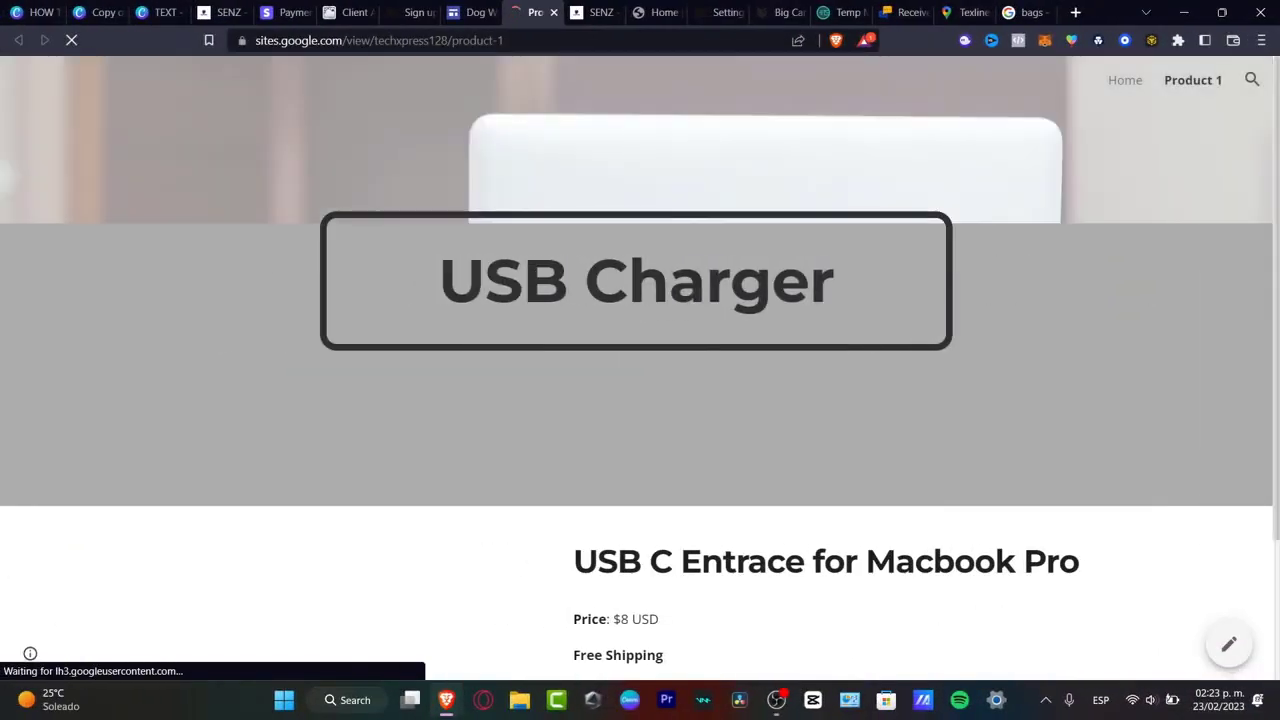
# Test the Buy now button on the published USB Charger product page, and switch to the SENZ Services page
pyautogui.scroll(-2, 640, 400)
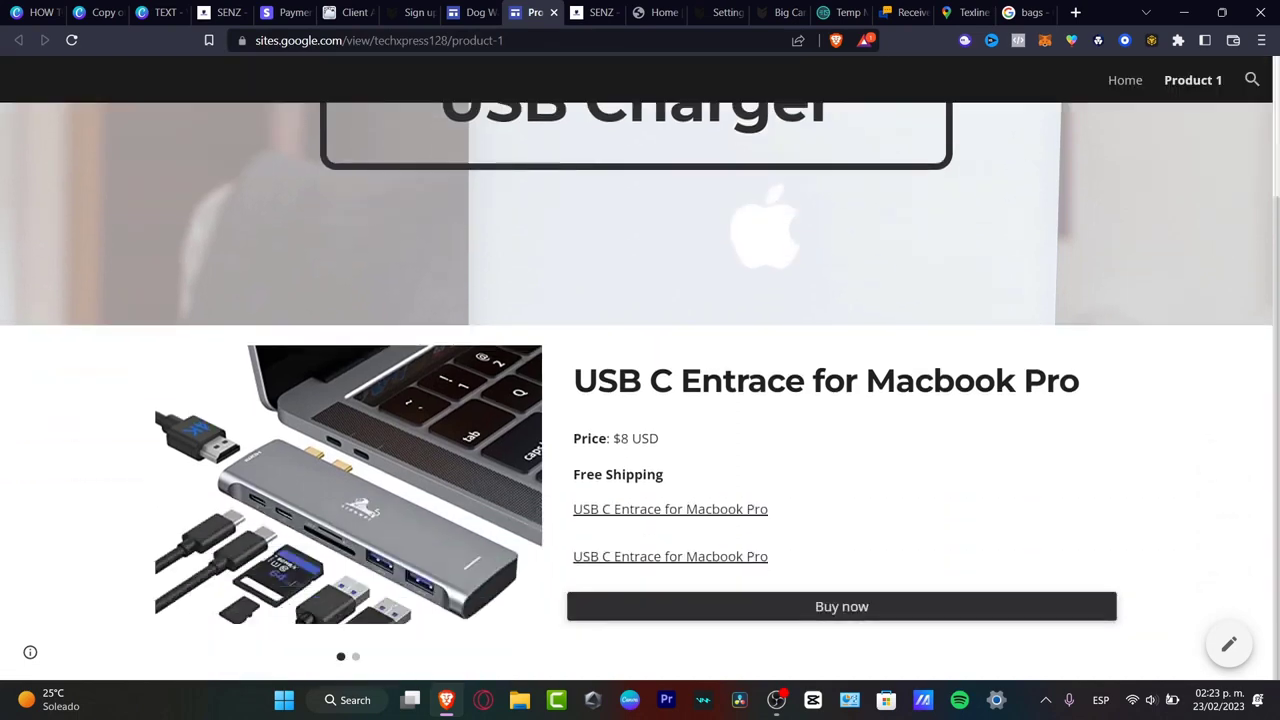
pyautogui.click(841, 606)
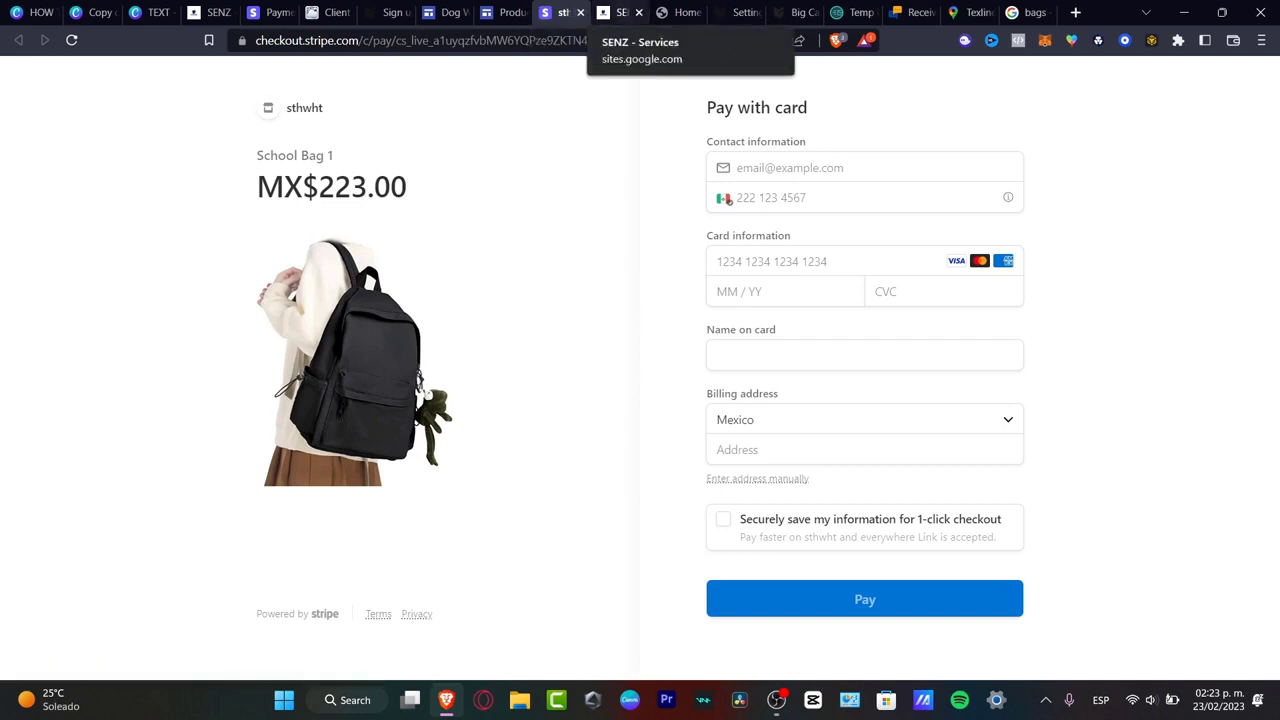
pyautogui.click(616, 12)
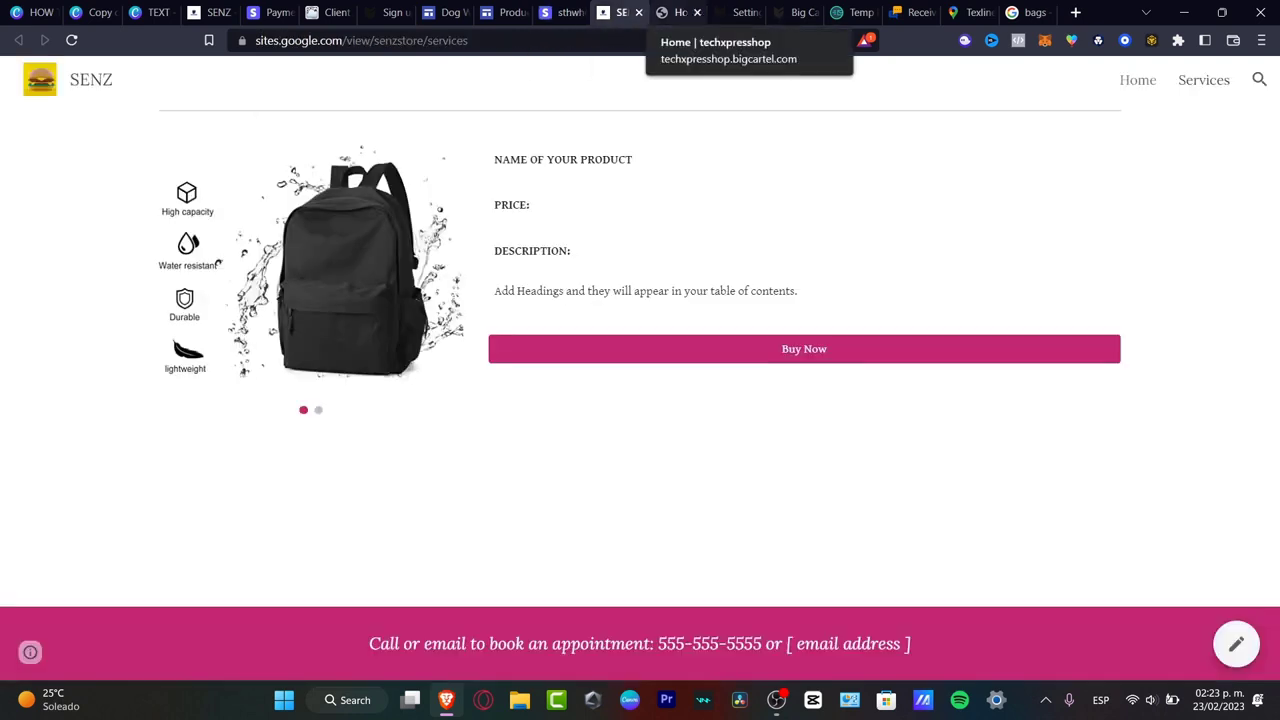
# Try to check out the School Bag Unisex Premium from the Big Cartel shop's cart
pyautogui.click(678, 12)
pyautogui.click(738, 12)
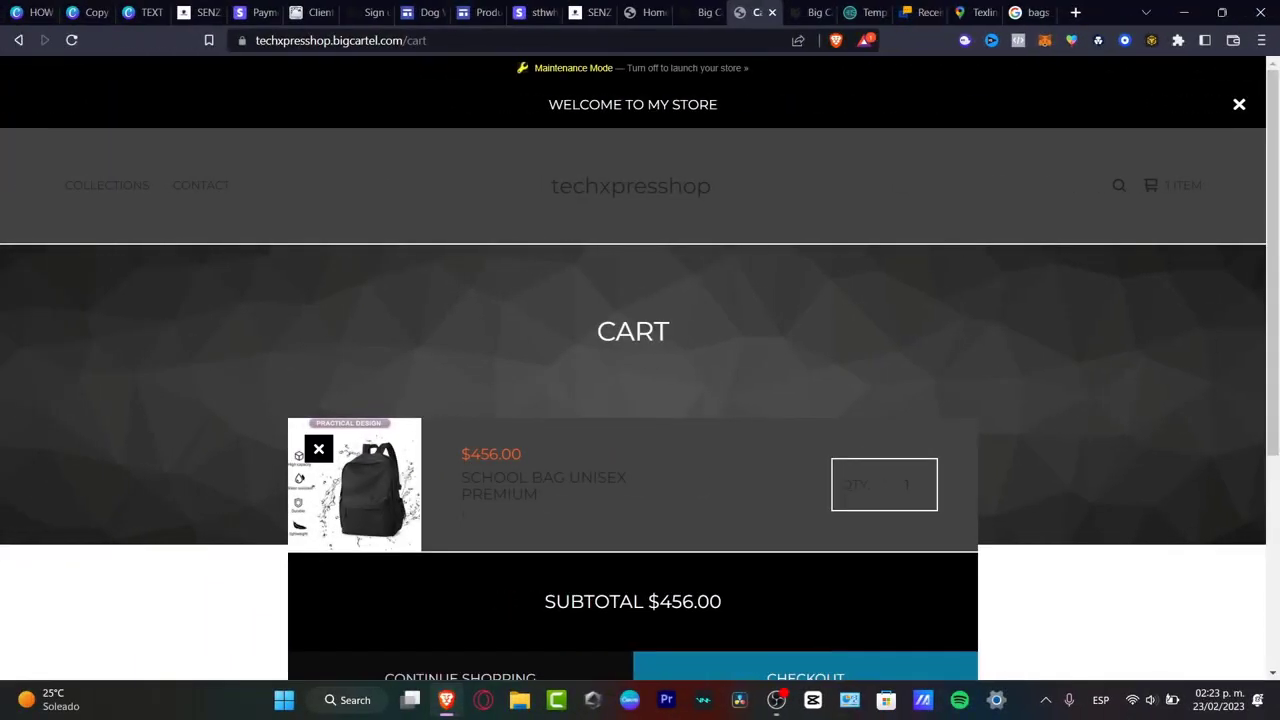
pyautogui.scroll(-3, 762, 420)
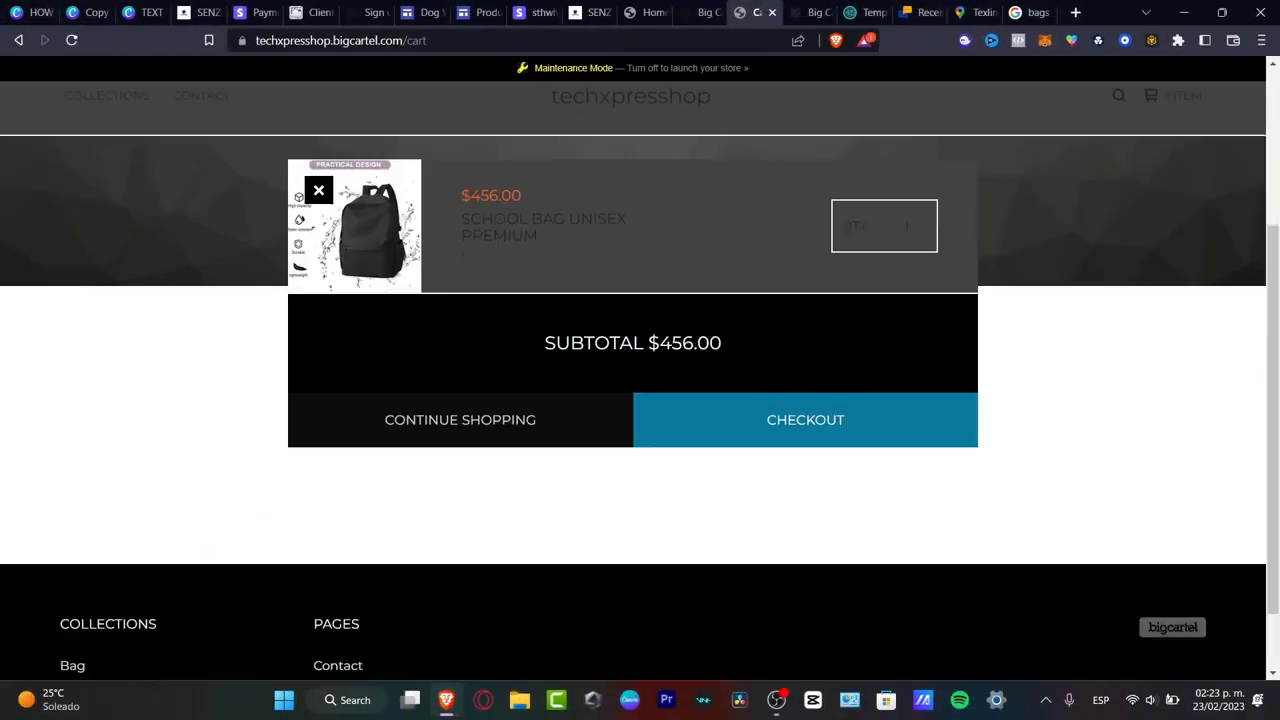
pyautogui.click(765, 422)
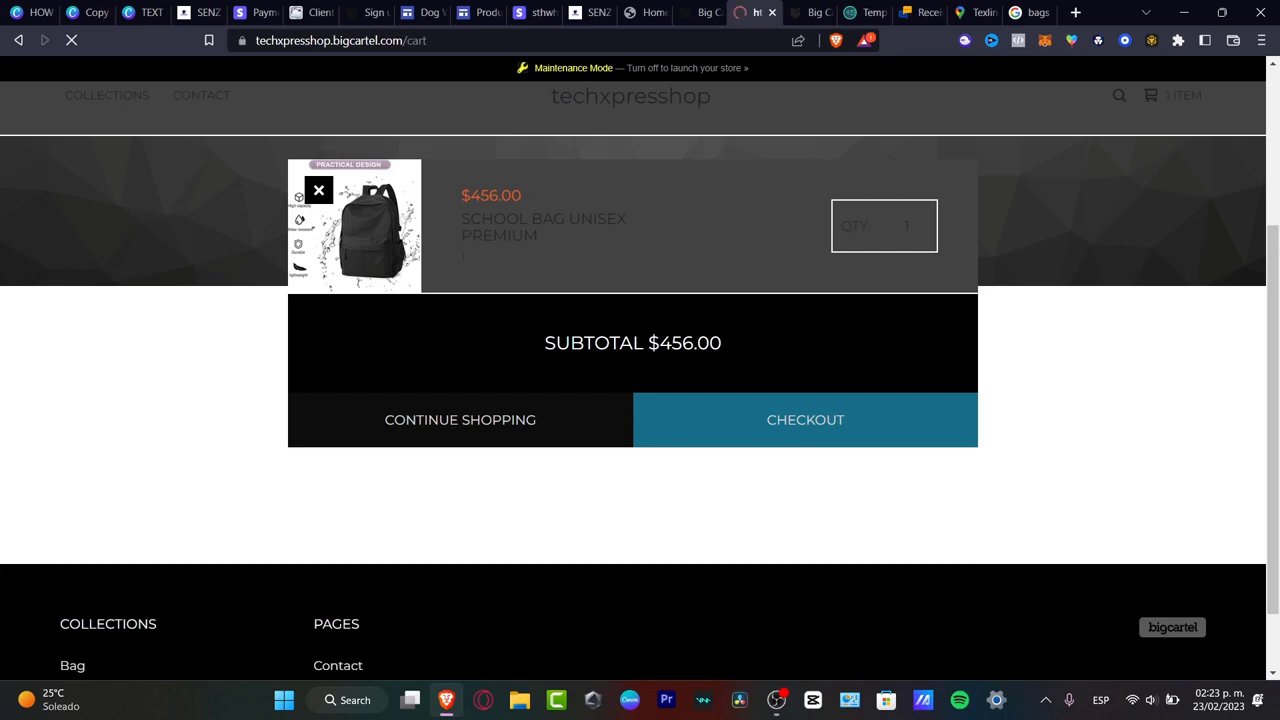
pyautogui.scroll(-3, 795, 424)
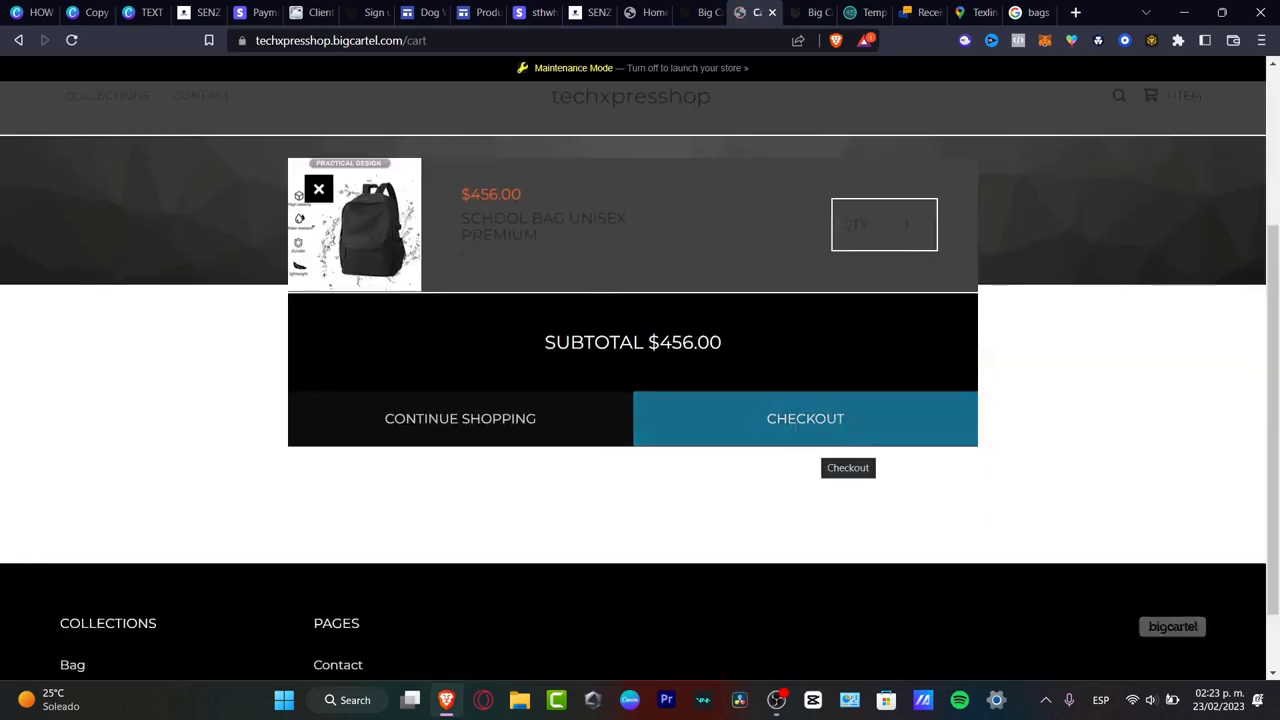
pyautogui.click(795, 424)
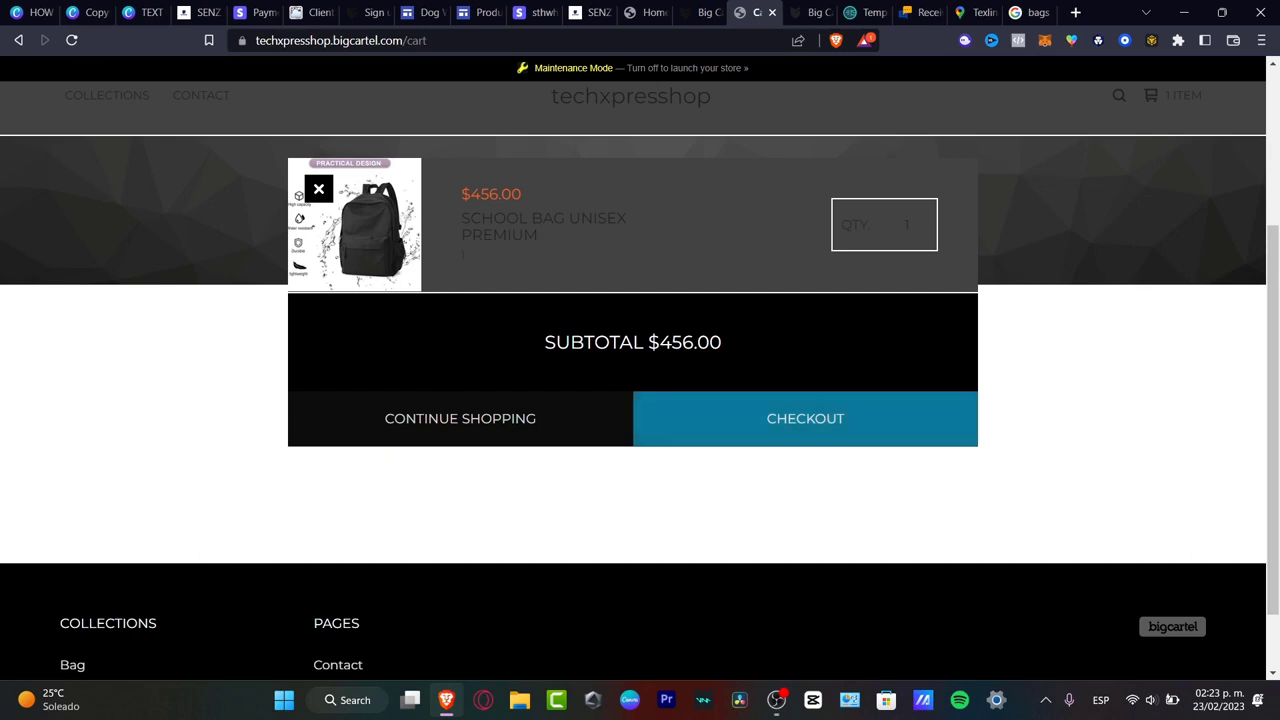
# Review the Stripe and PayPal options in the Get paid section of the Big Cartel account settings
pyautogui.click(697, 12)
pyautogui.scroll(-7, 633, 400)
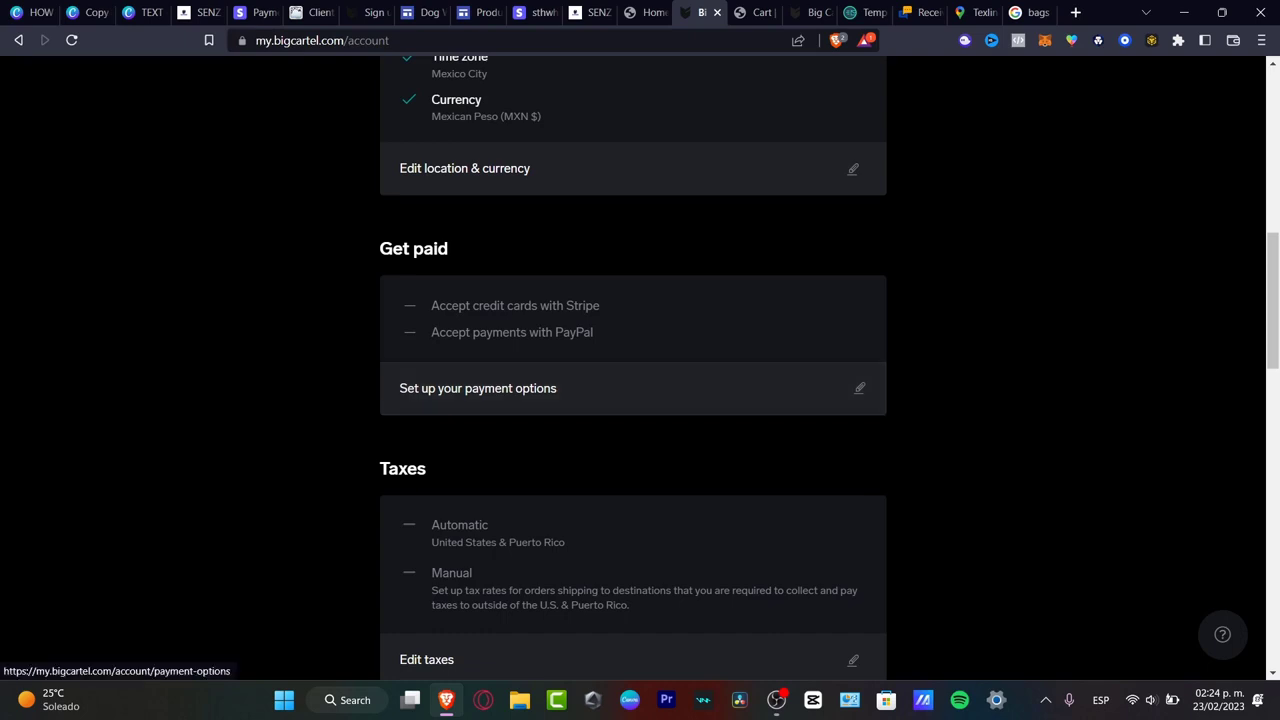
pyautogui.moveTo(595, 332); pyautogui.dragTo(529, 332)
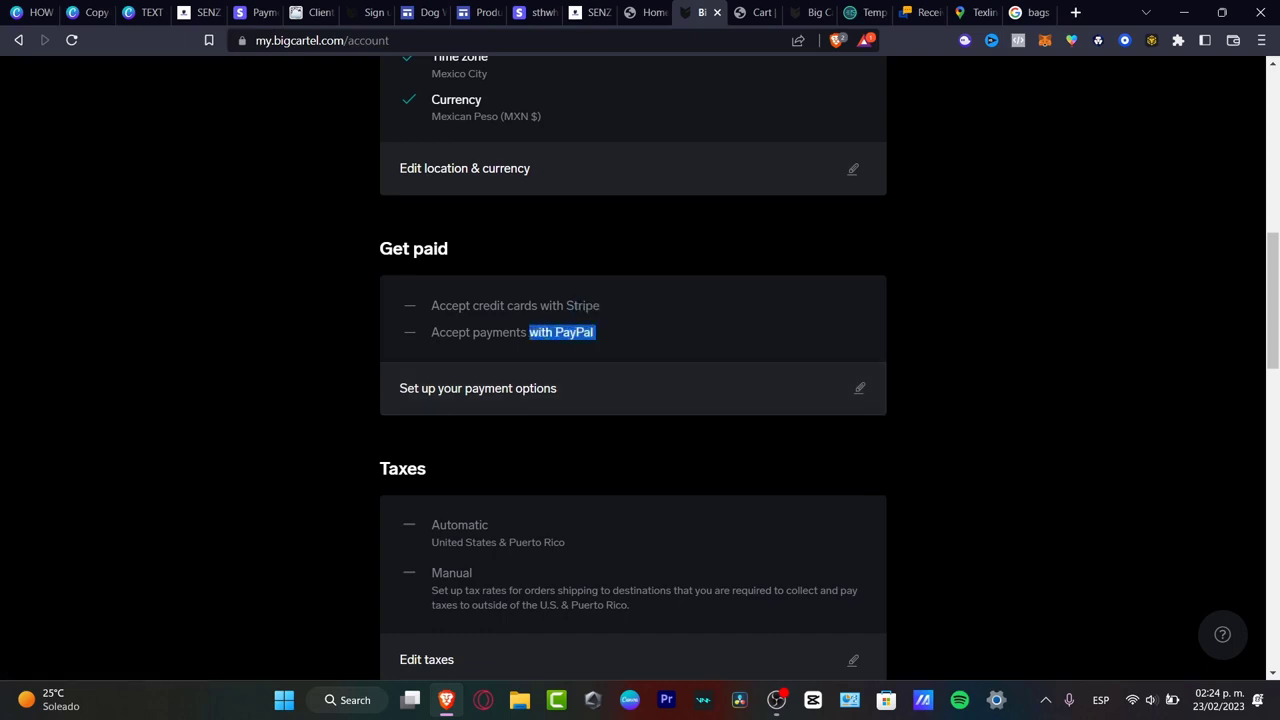
# Compare the Stripe checkout and Google Sites product page with the Big Cartel storefront, account settings and cart
pyautogui.click(535, 12)
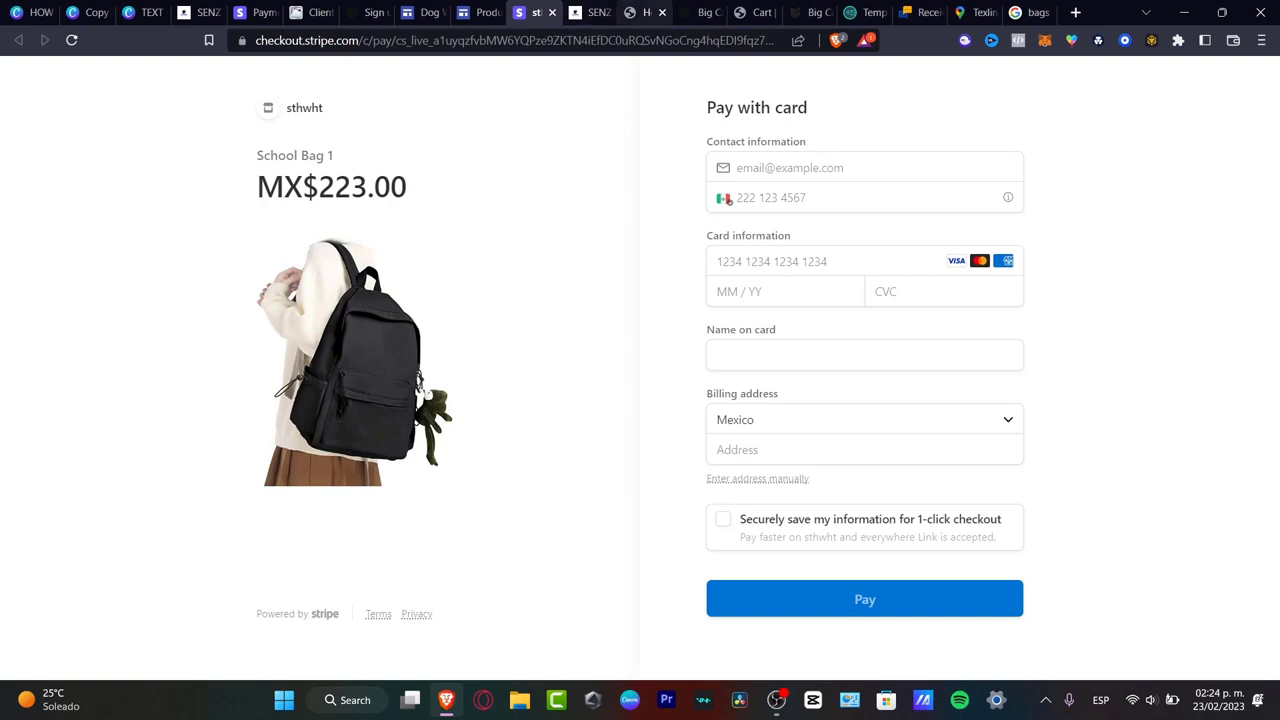
pyautogui.click(478, 12)
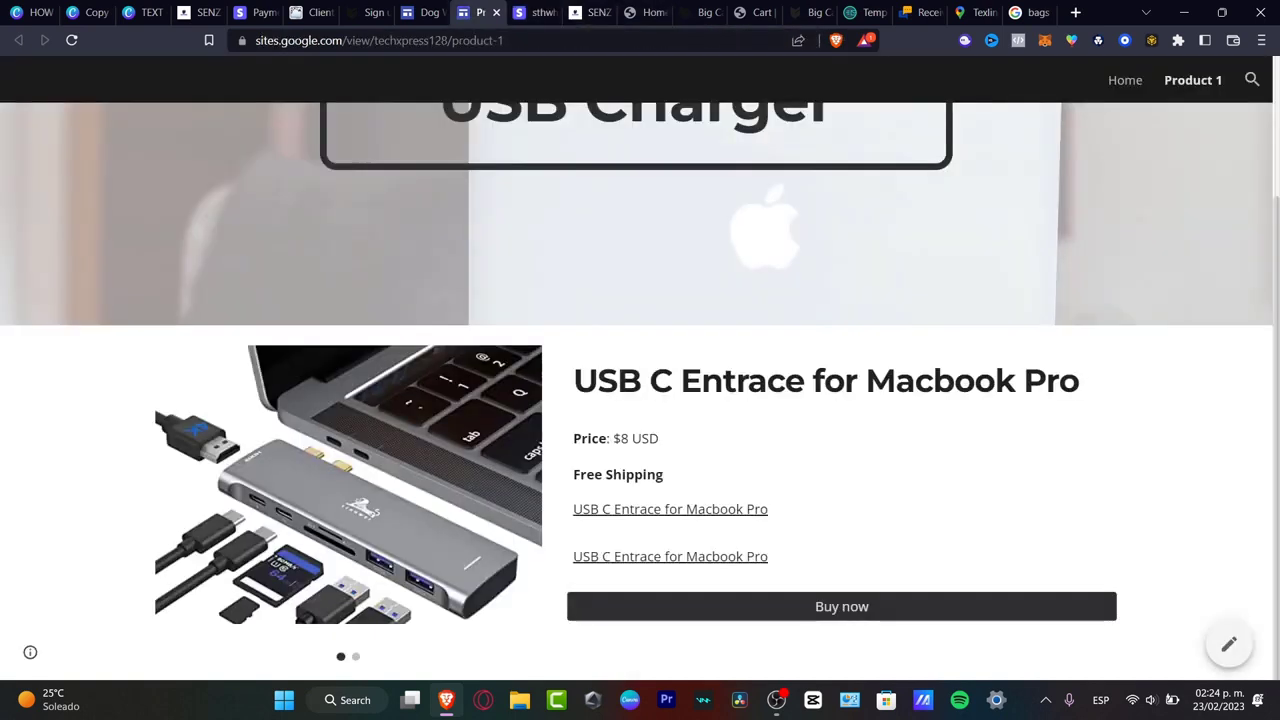
pyautogui.click(645, 12)
pyautogui.scroll(-15, 632, 370)
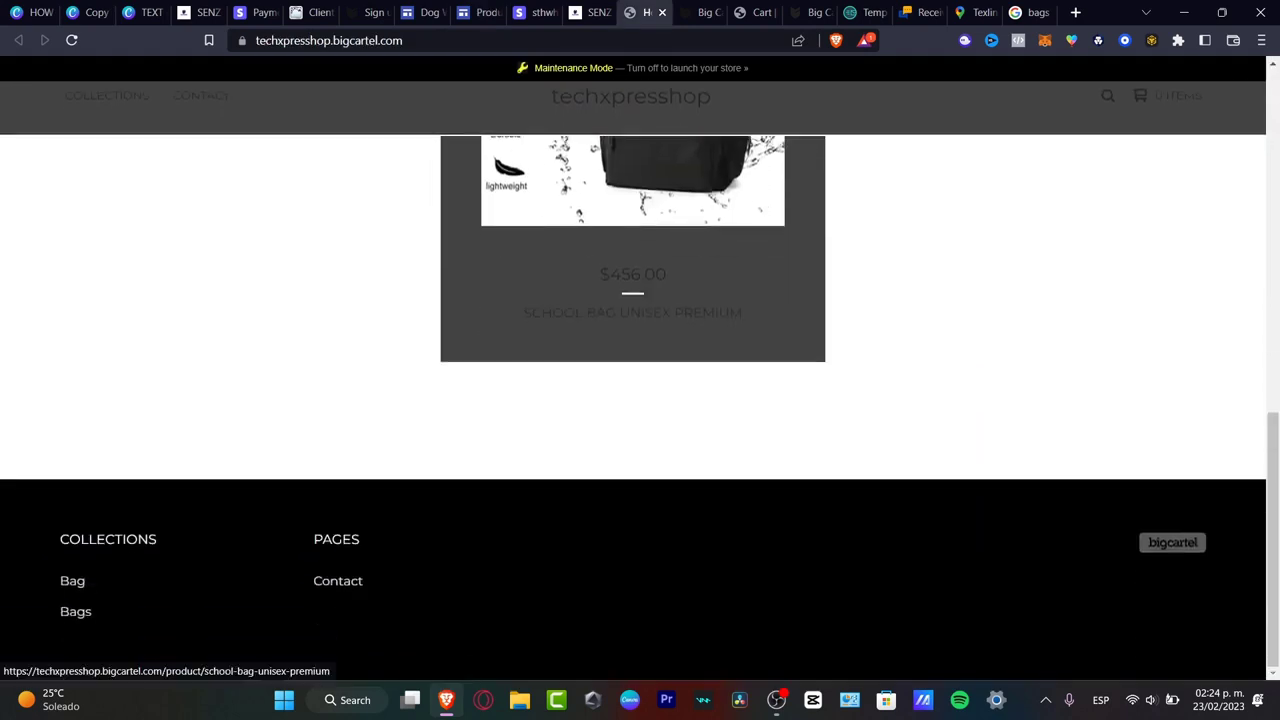
pyautogui.click(540, 12)
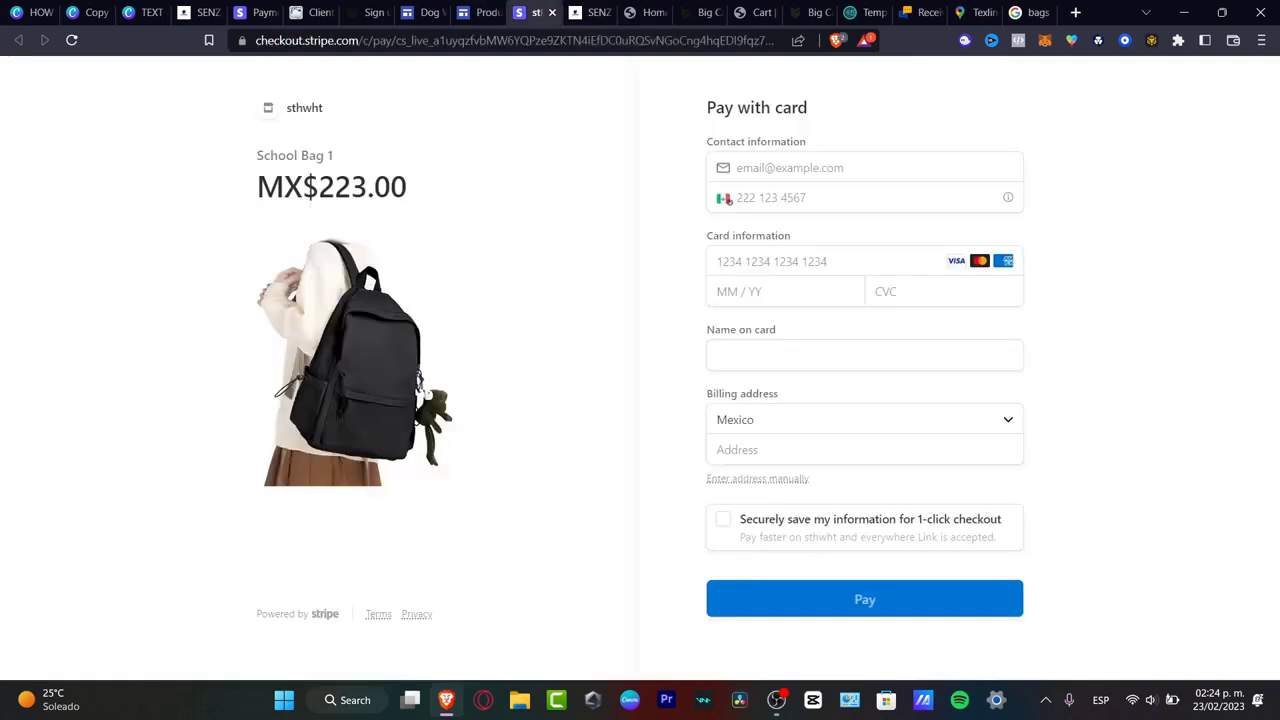
pyautogui.click(480, 12)
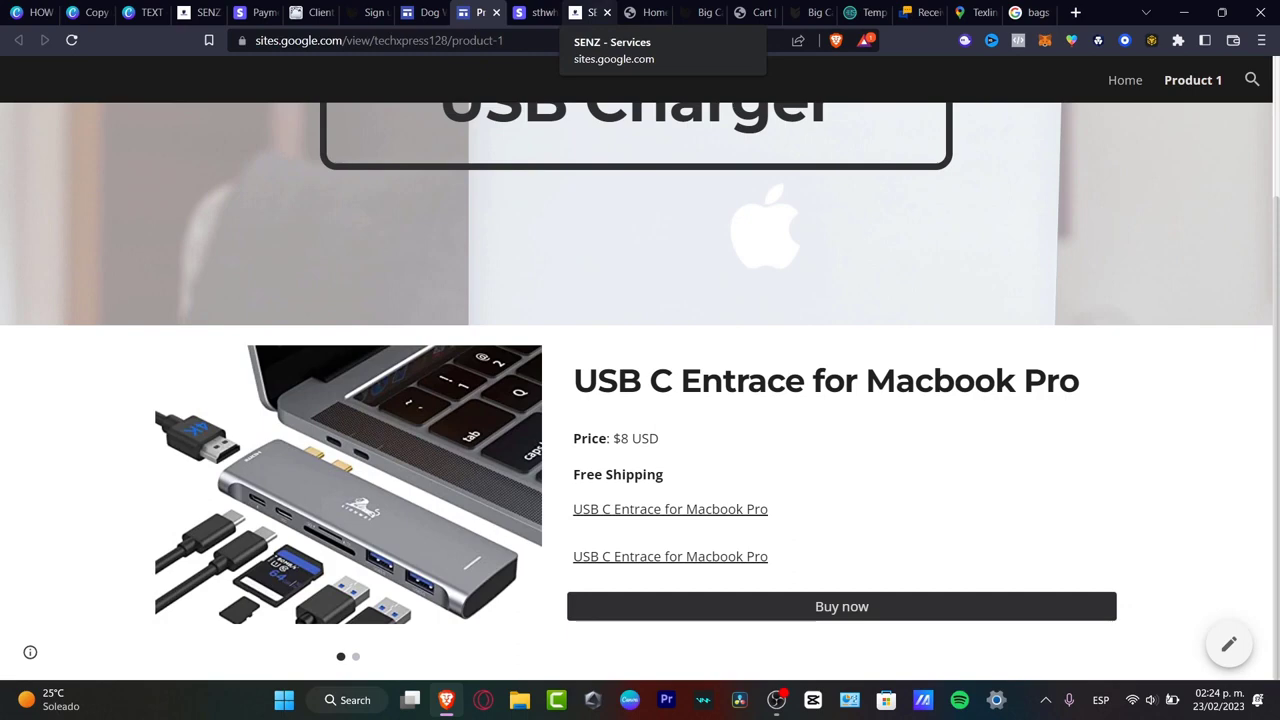
pyautogui.click(700, 12)
pyautogui.scroll(7, 633, 368)
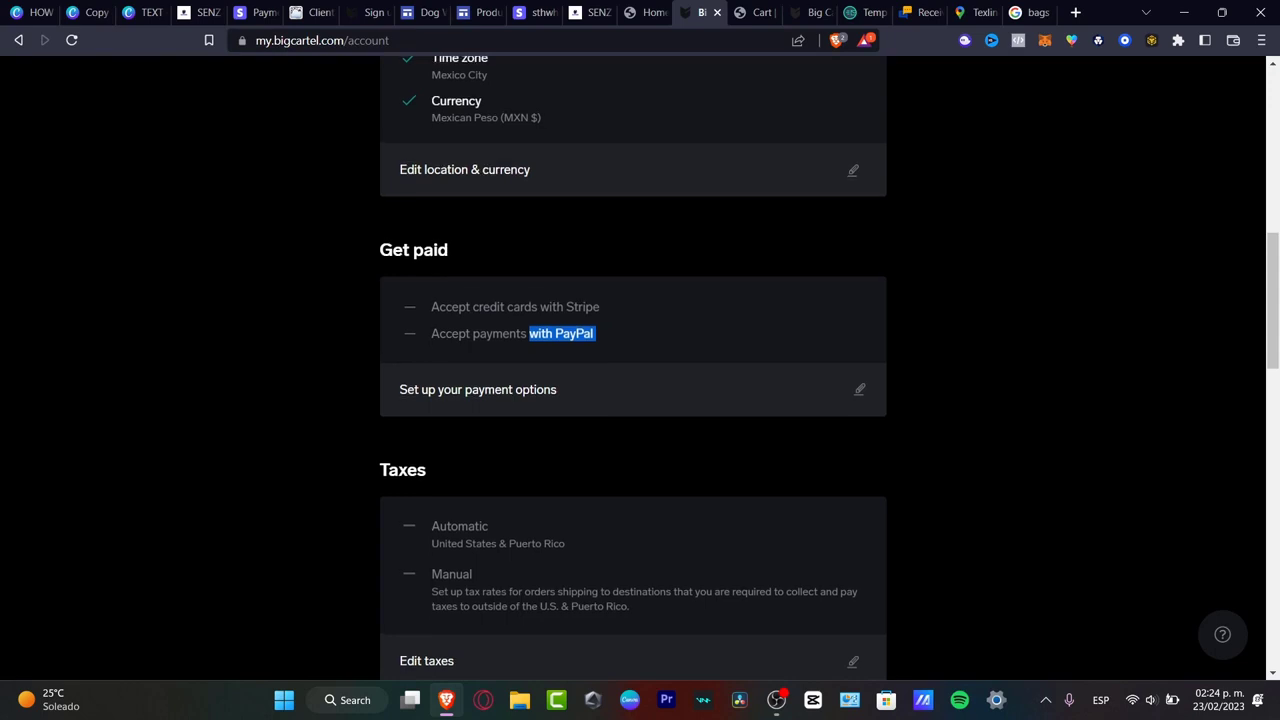
pyautogui.click(754, 12)
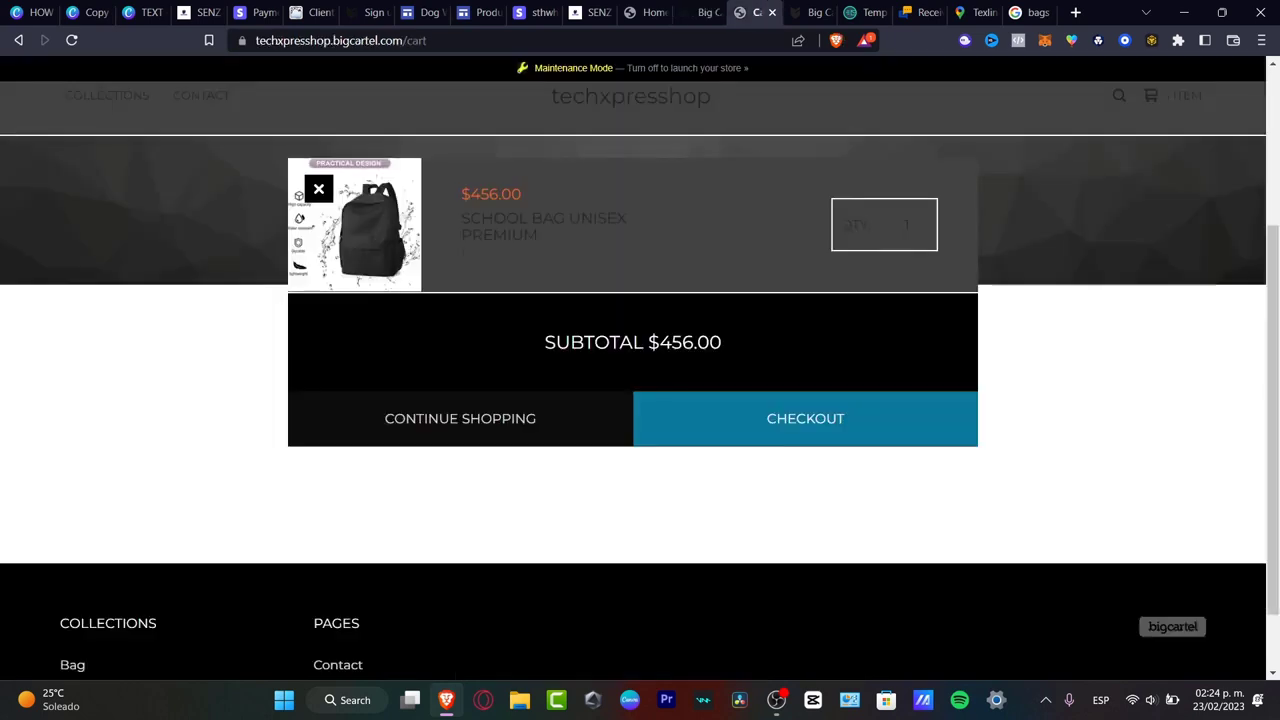